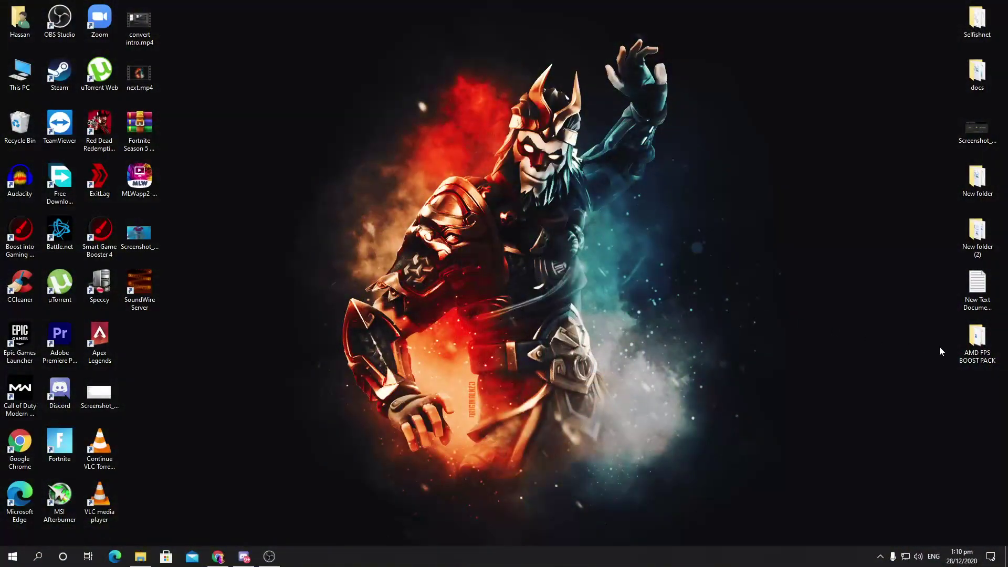
Step: Move the AMD FPS BOOST PACK folder toward the middle of the desktop and open its cmd.txt file to view the commands
left_click_drag(975, 342, 749, 288)
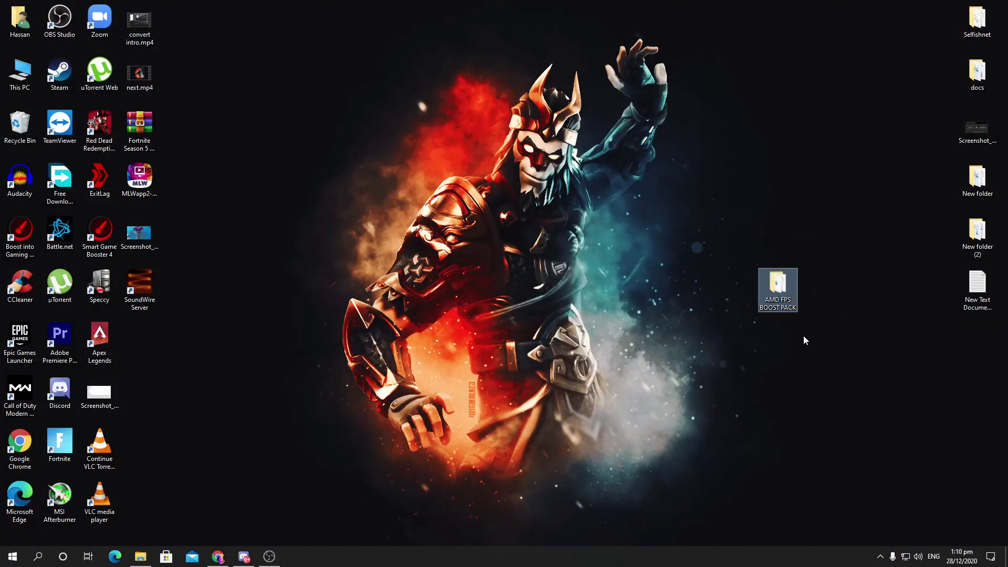
double_click(765, 288)
left_click_drag(279, 258, 243, 268)
double_click(261, 237)
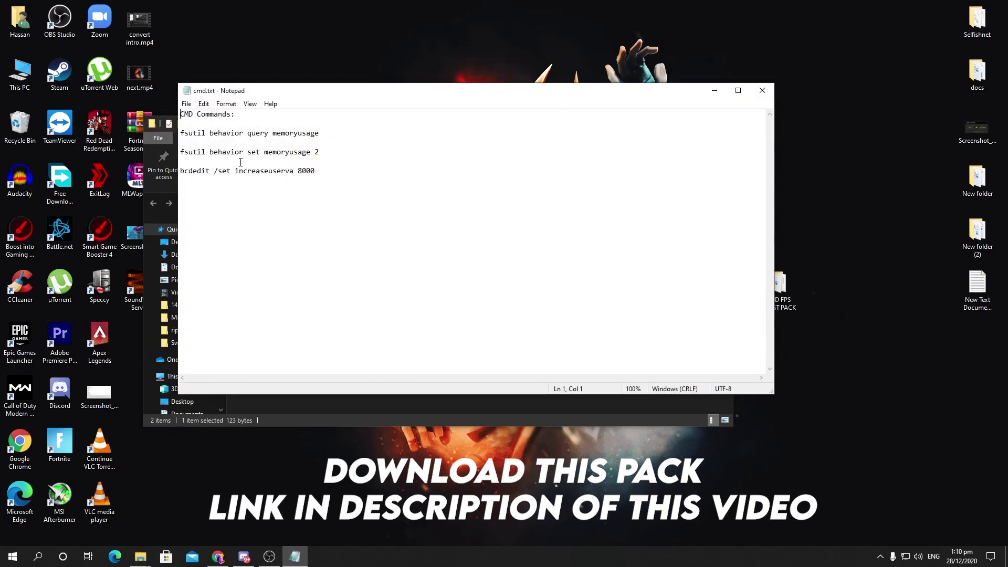
left_click_drag(350, 185, 180, 114)
left_click(461, 197)
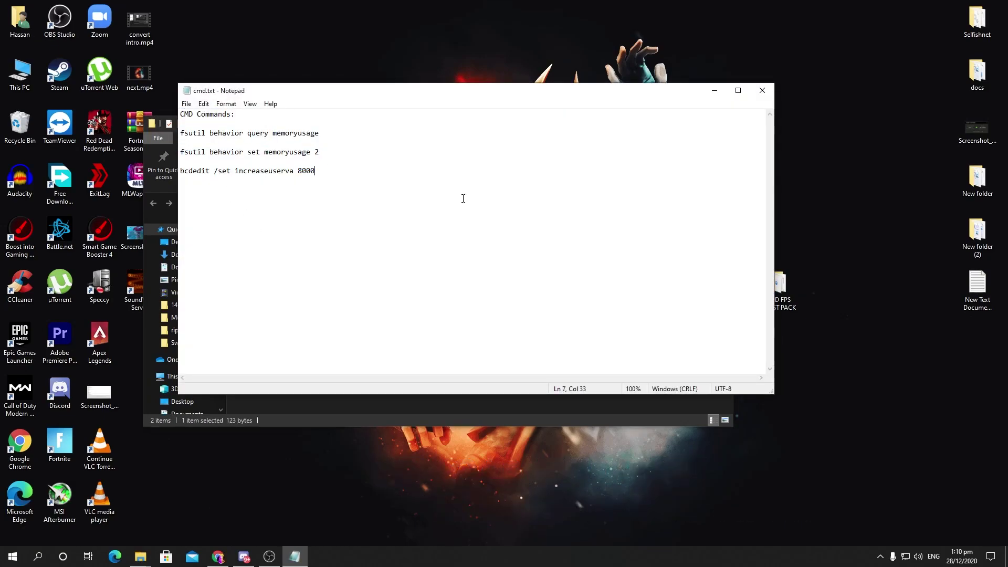
Step: Find Command Prompt through a search for CMD, run it as administrator, and move its window beside the command list
left_click(38, 558)
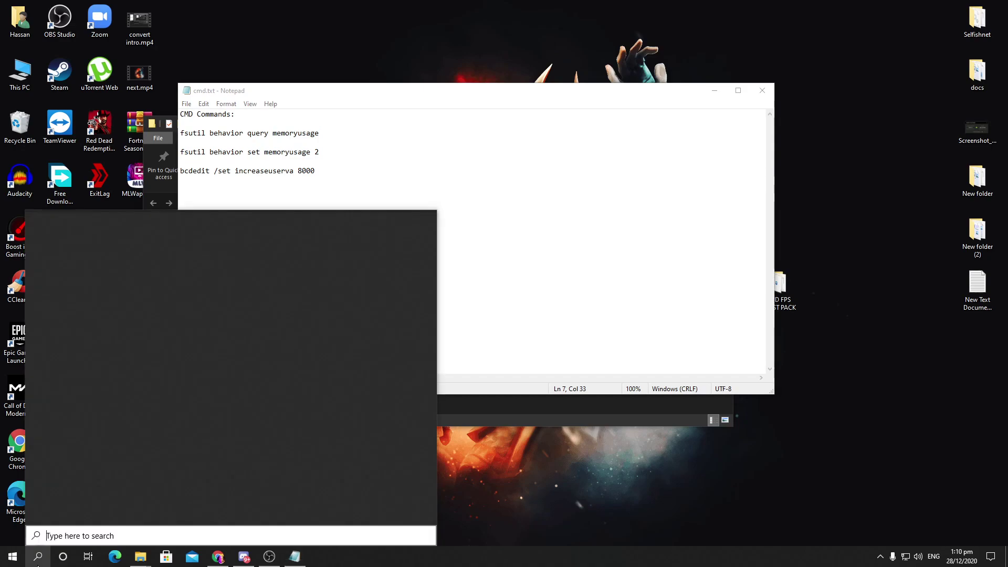
type("CMD")
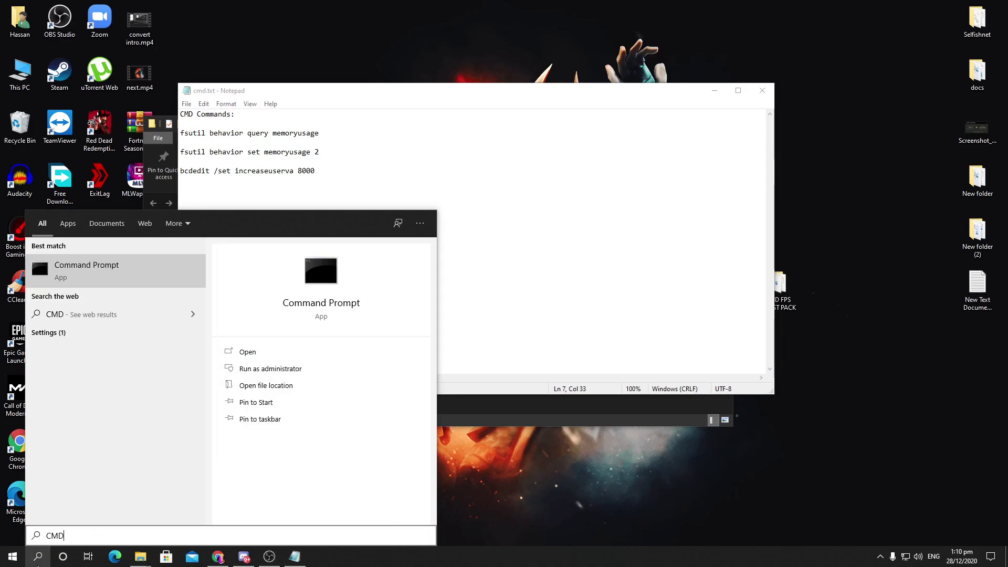
right_click(105, 267)
left_click(131, 277)
left_click_drag(367, 106, 683, 167)
Step: Copy "fsutil behavior query memoryusage" from cmd.txt and run it in the administrator Command Prompt
left_click_drag(331, 140, 196, 129)
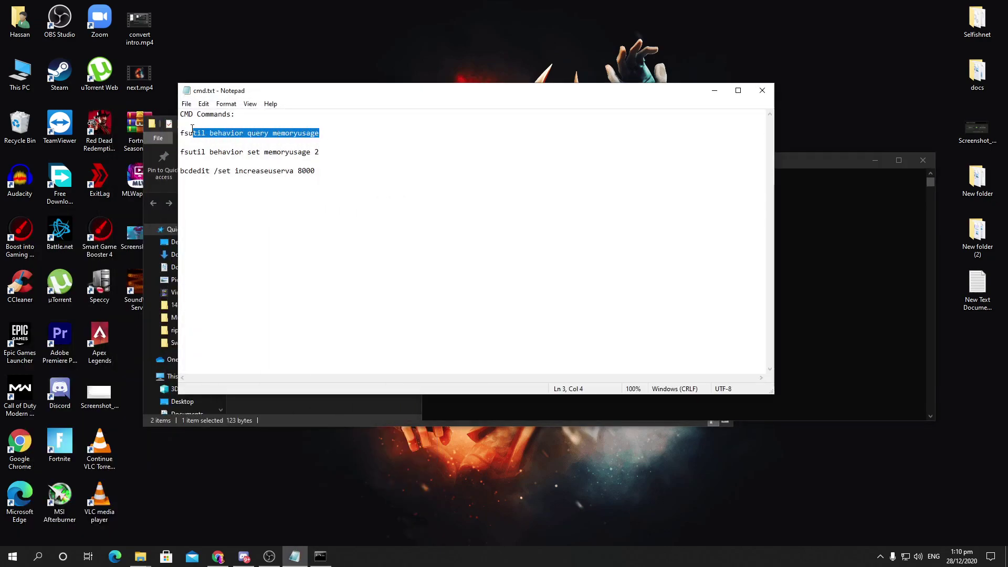
right_click(190, 131)
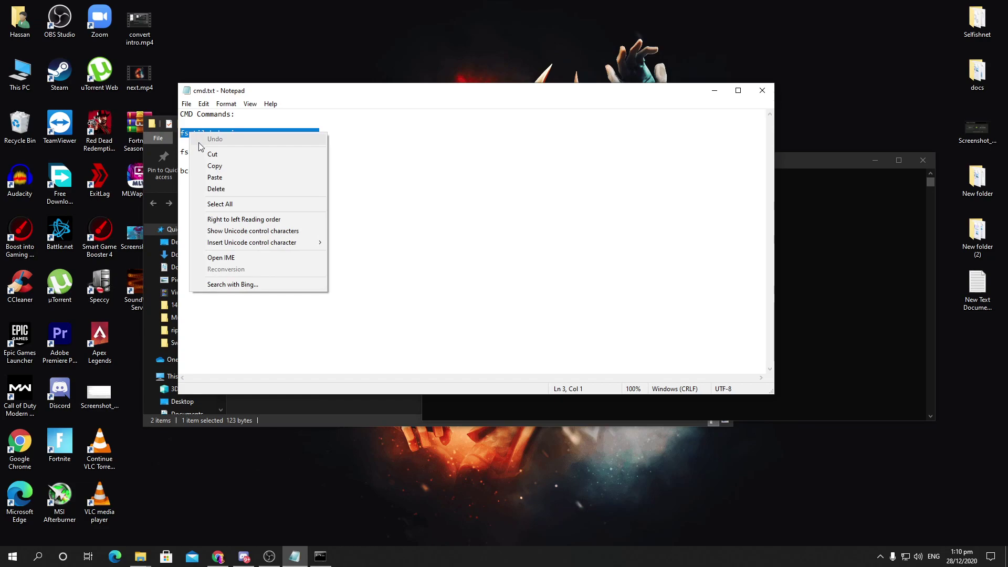
left_click(209, 167)
key("alt+Tab")
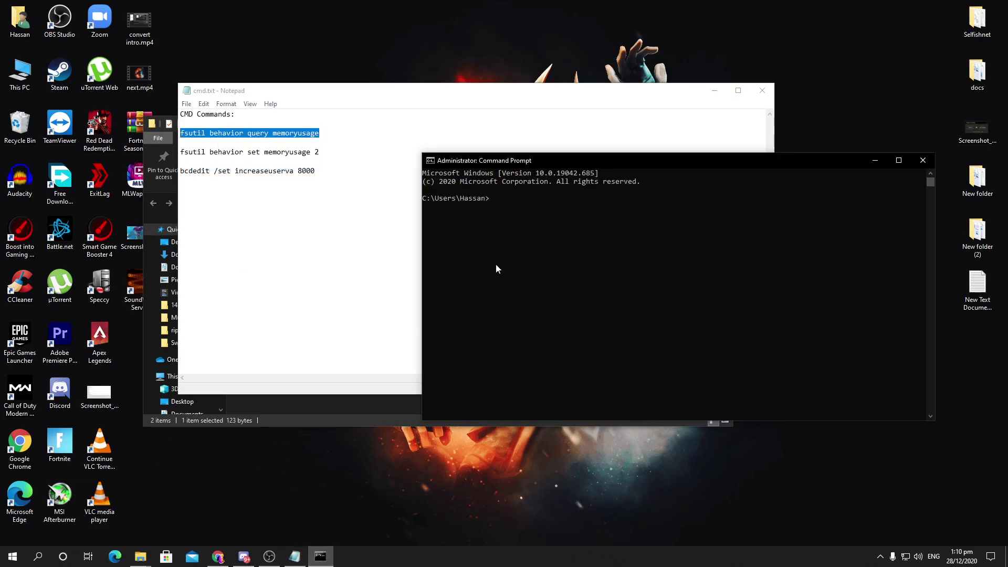
right_click(505, 212)
key("Return")
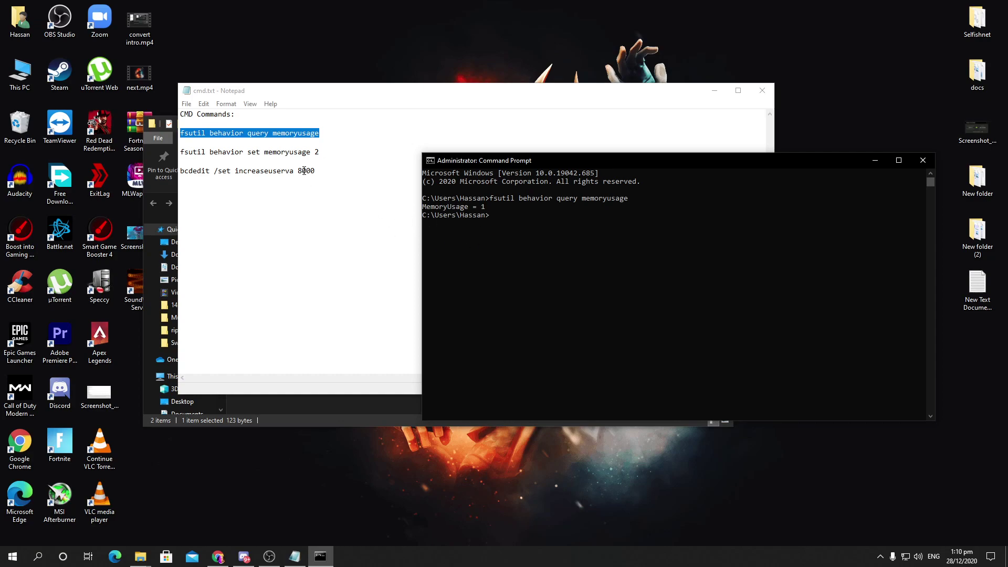
Step: Copy "fsutil behavior set memoryusage 2" from cmd.txt and run it in Command Prompt
left_click_drag(326, 157, 173, 156)
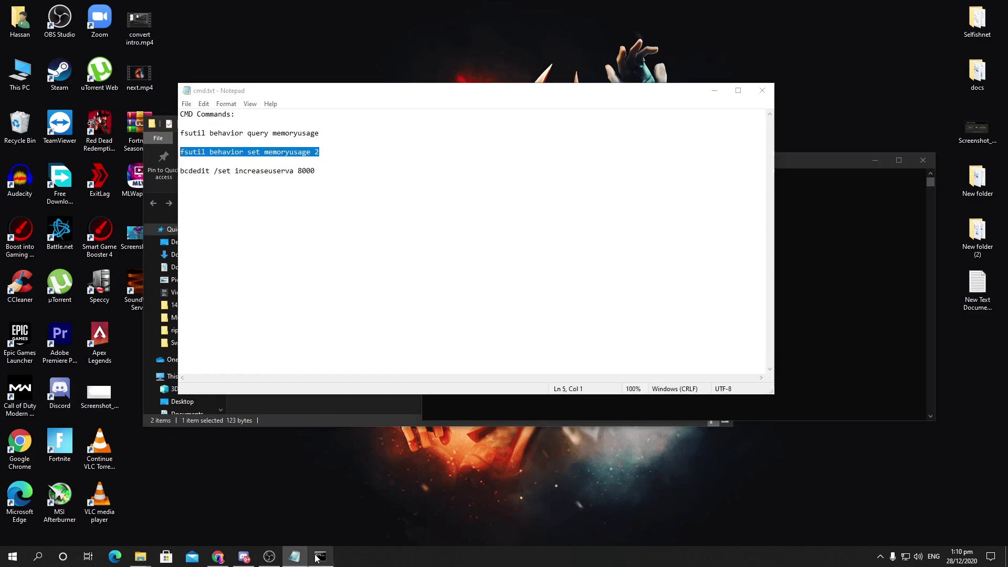
left_click(318, 556)
right_click(501, 251)
key("Return")
key("Return")
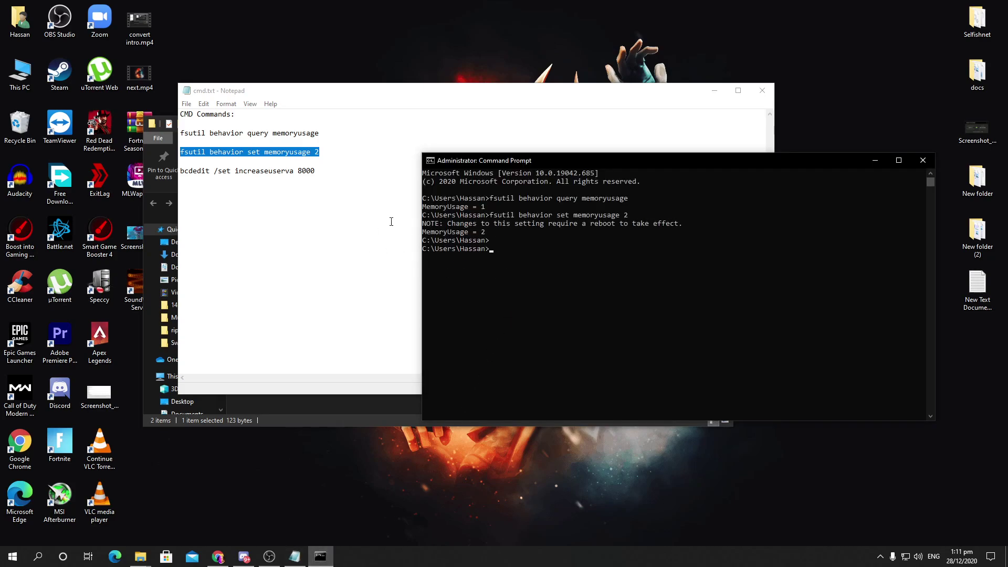
Step: Copy "bcdedit /set increaseuserva 8000" from cmd.txt, run it in Command Prompt, and close both Command Prompt and Notepad
left_click(314, 171)
left_click_drag(314, 171, 180, 171)
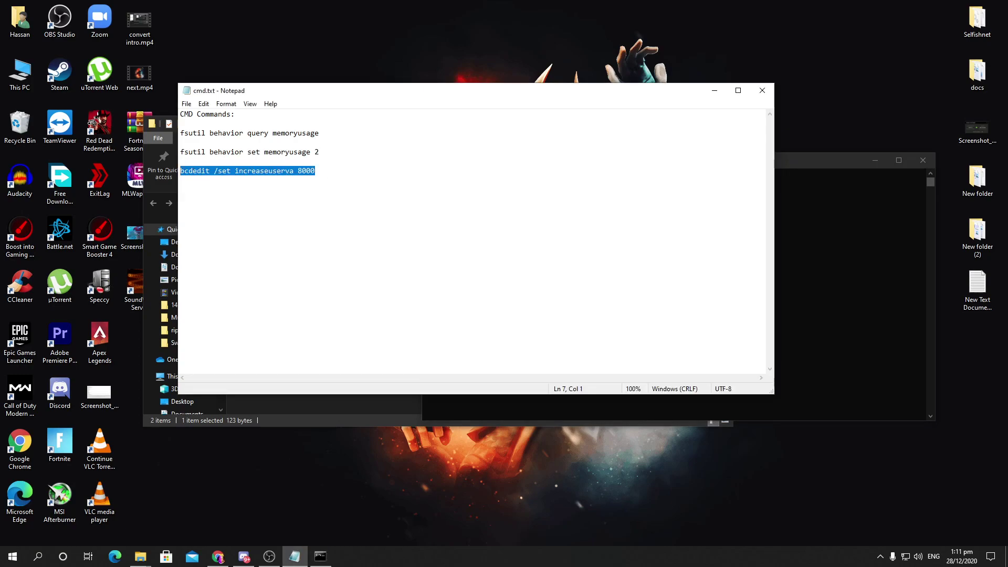
left_click(320, 556)
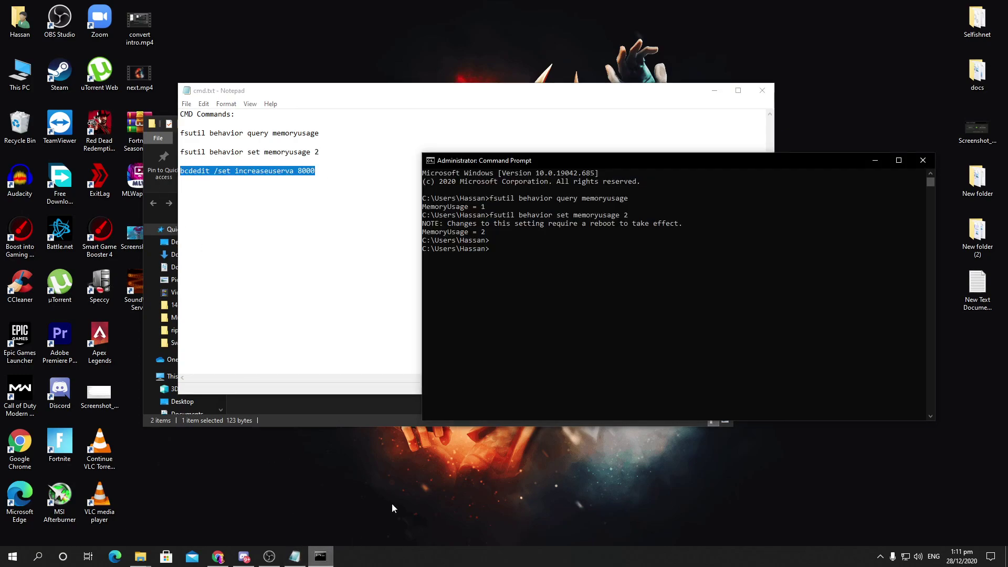
right_click(501, 265)
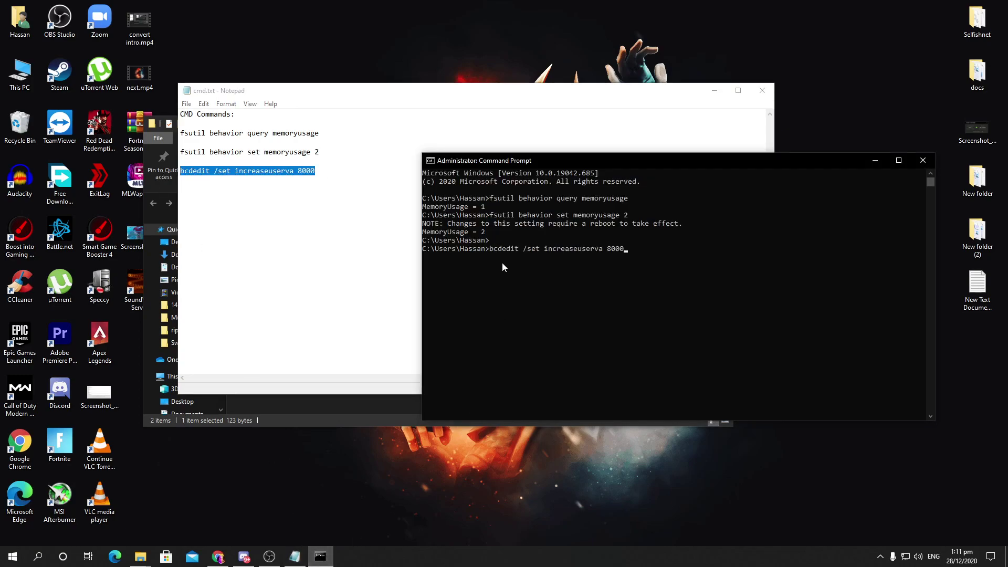
key("Return")
left_click_drag(594, 257, 423, 258)
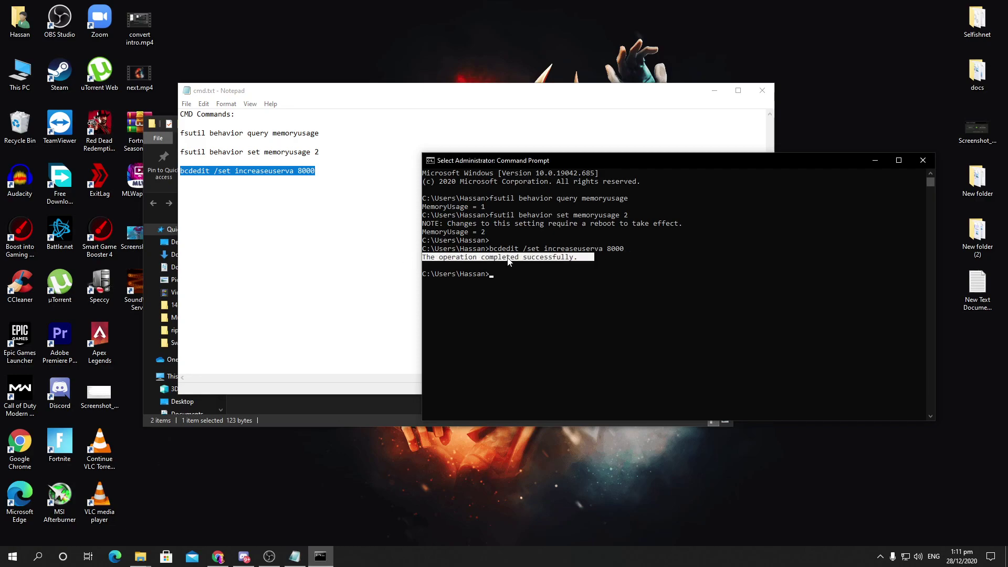
left_click(924, 161)
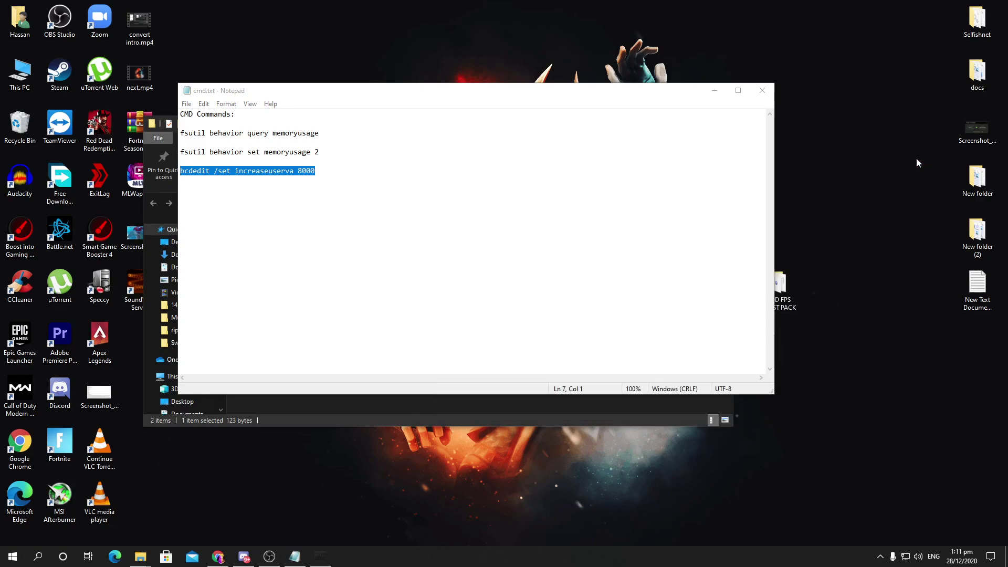
left_click(762, 91)
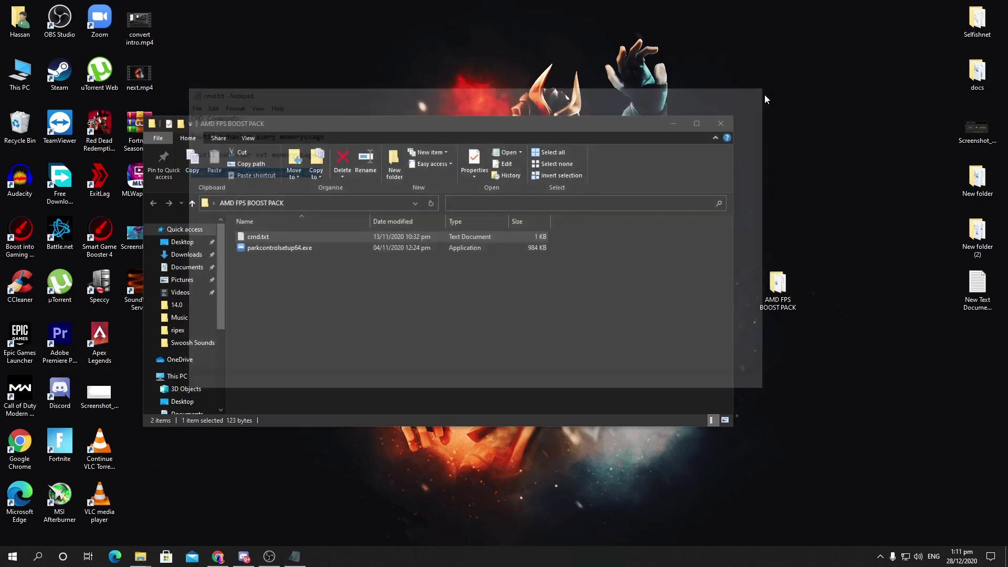
left_click(282, 269)
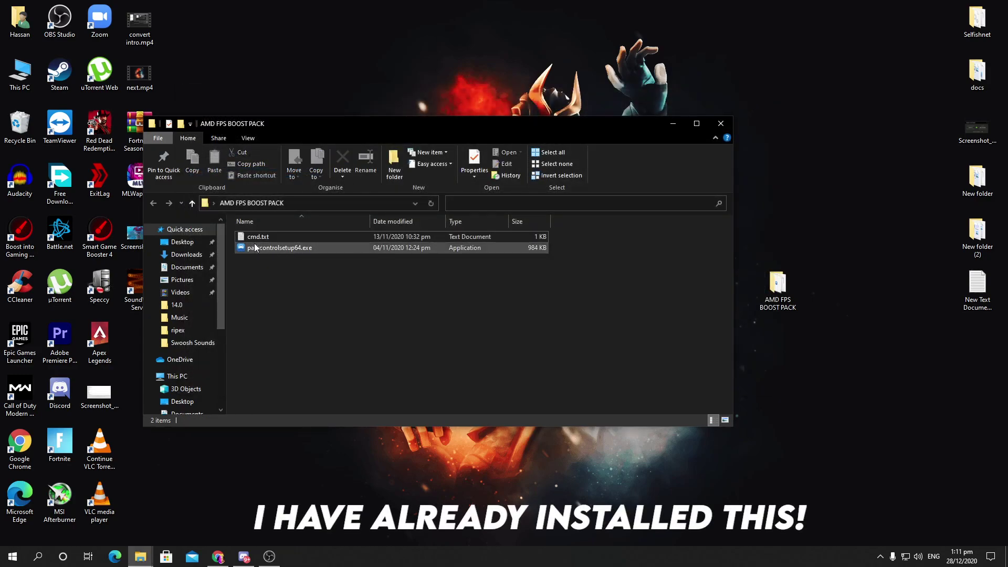
double_click(268, 247)
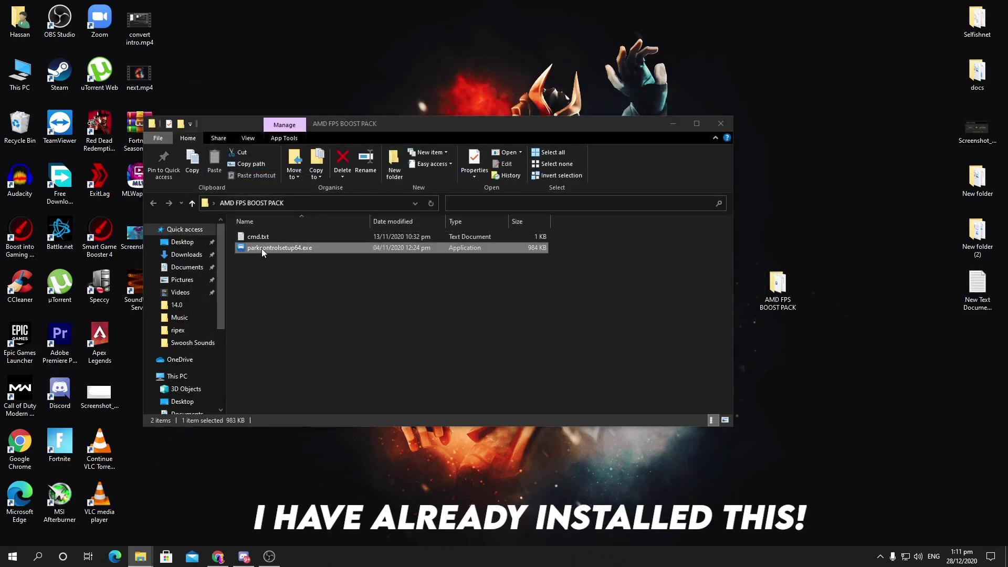
left_click(552, 302)
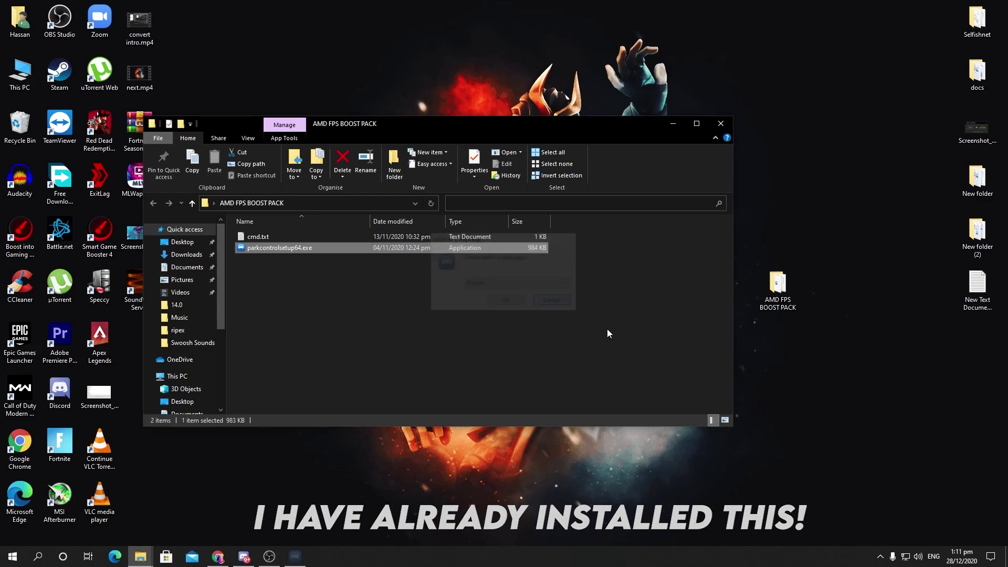
Step: Open the already running ParkControl and make the Bitsum Highest Performance power profile active
left_click(879, 555)
left_click(901, 495)
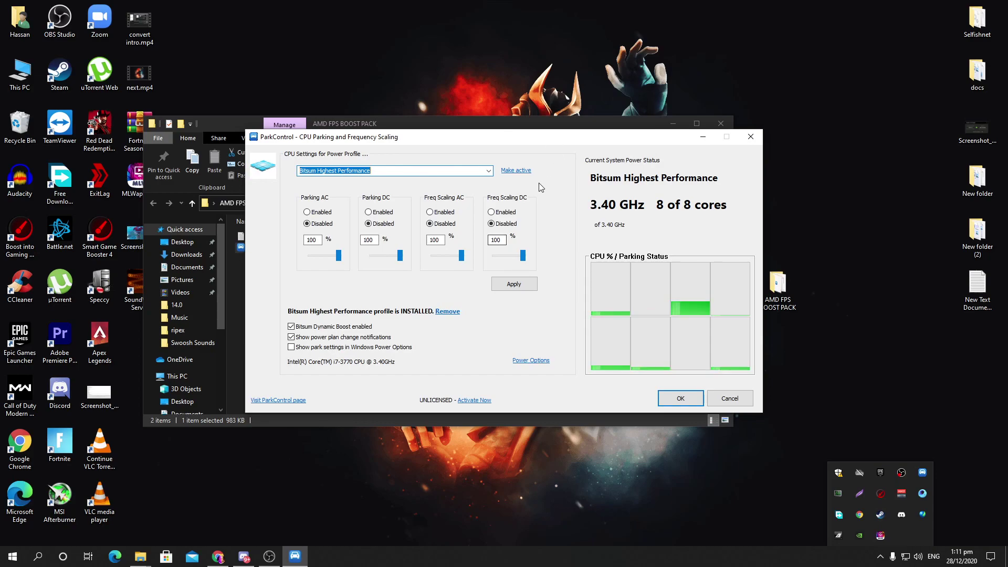
left_click(488, 171)
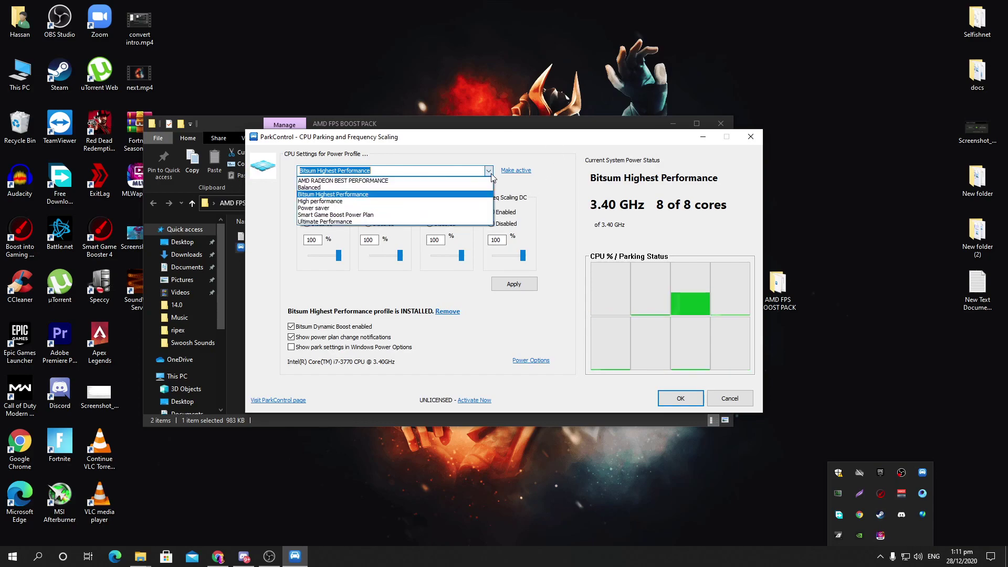
left_click(325, 195)
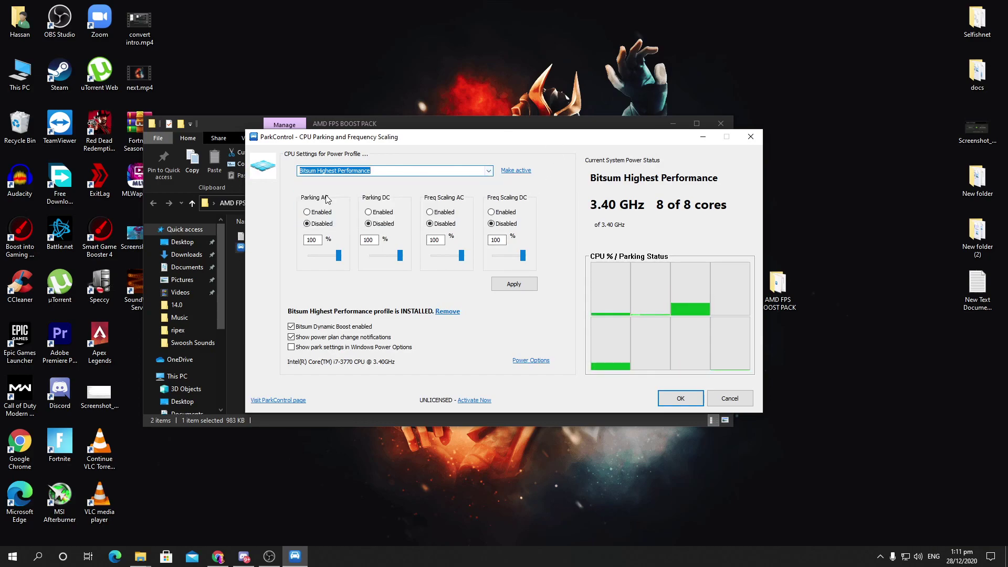
left_click(513, 171)
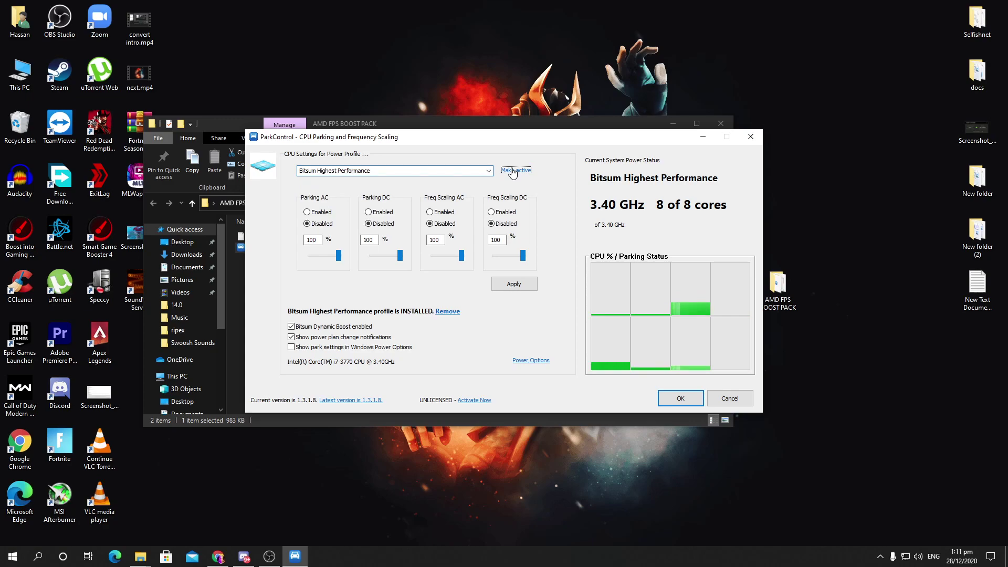
Step: Set Parking AC and Parking DC to Disabled for the Bitsum Highest Performance profile and apply the settings
left_click(310, 224)
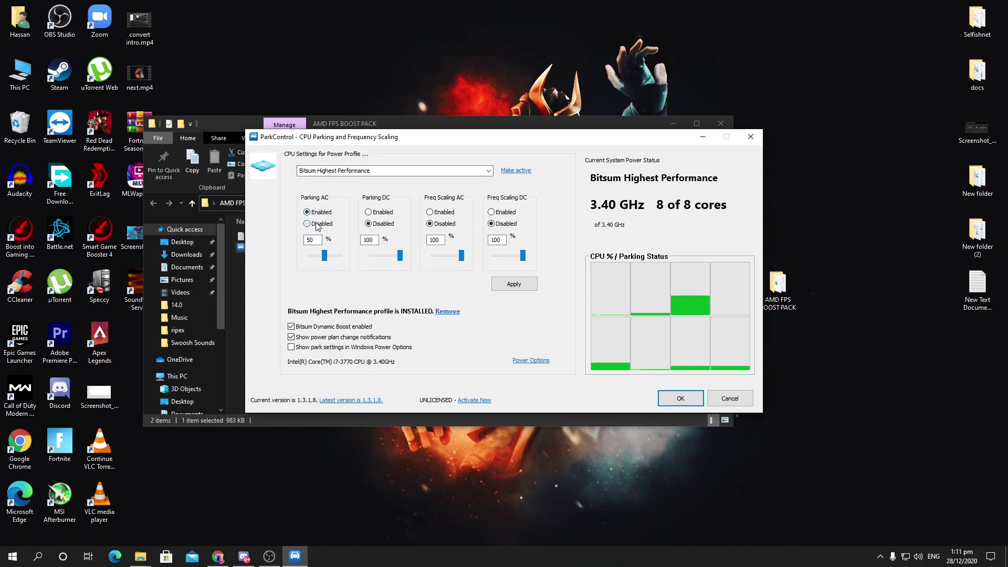
left_click(381, 226)
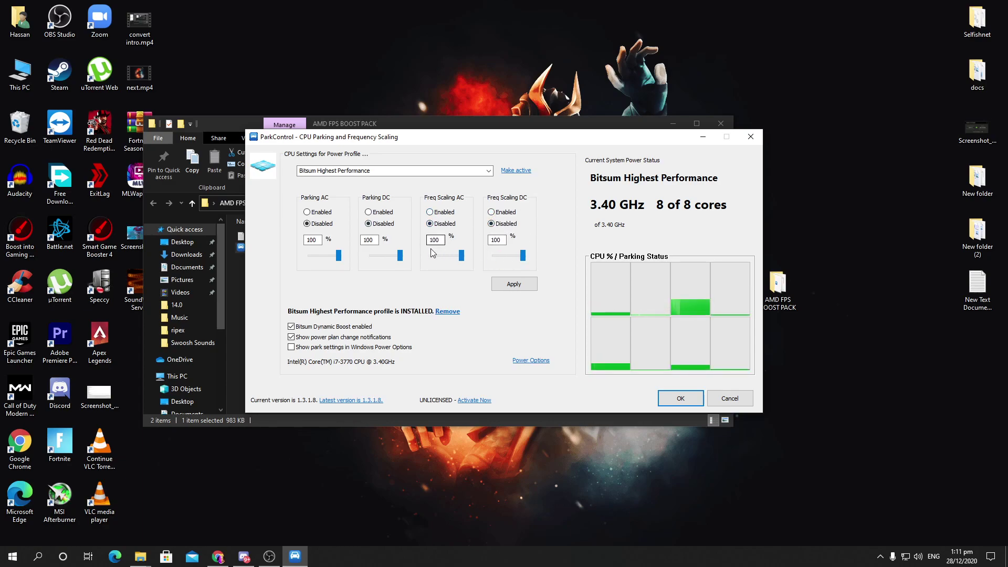
left_click(521, 293)
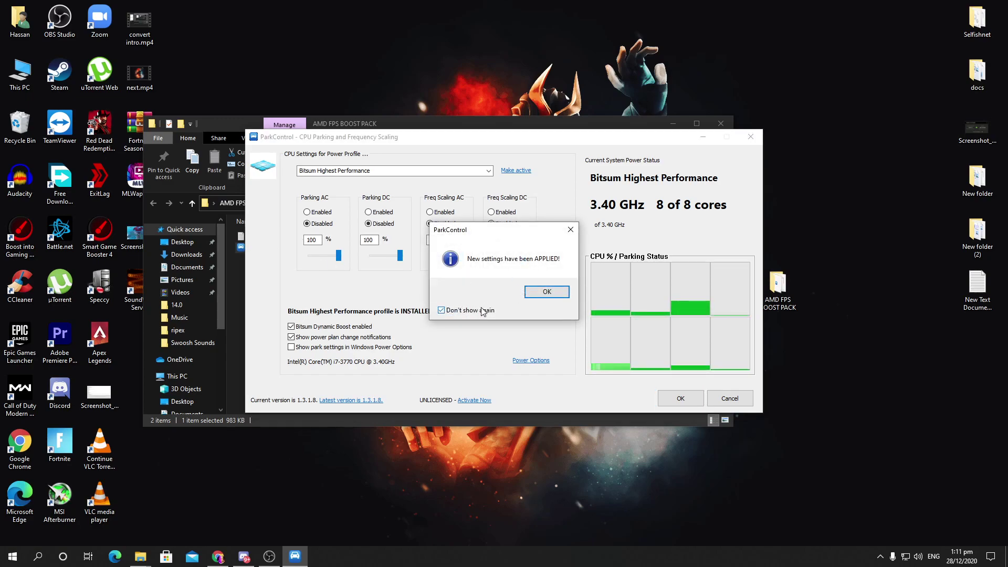
left_click(547, 292)
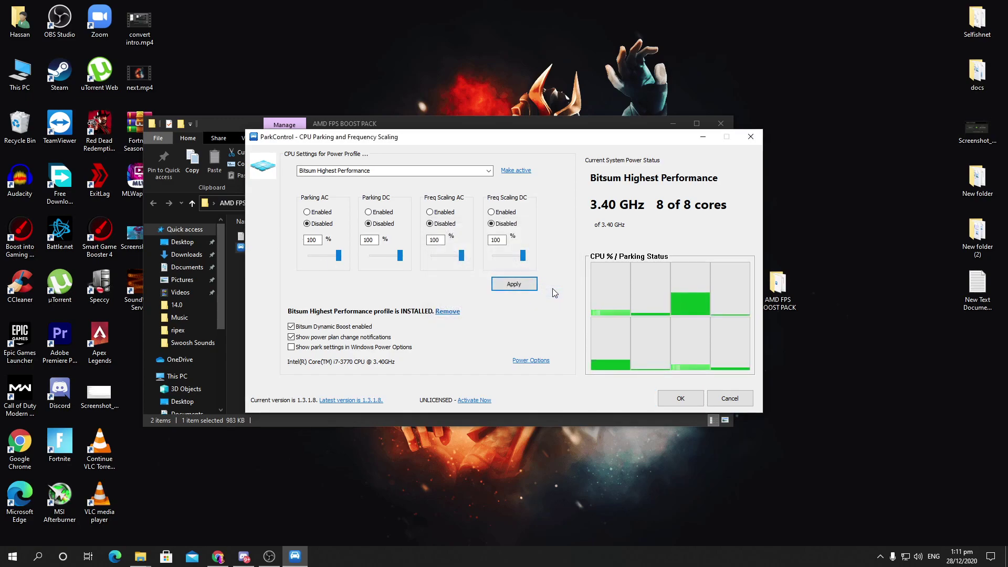
Step: Enable Bitsum Dynamic Boost with Bitsum Highest Performance as the idle power profile, and confirm the ParkControl settings
left_click(290, 326)
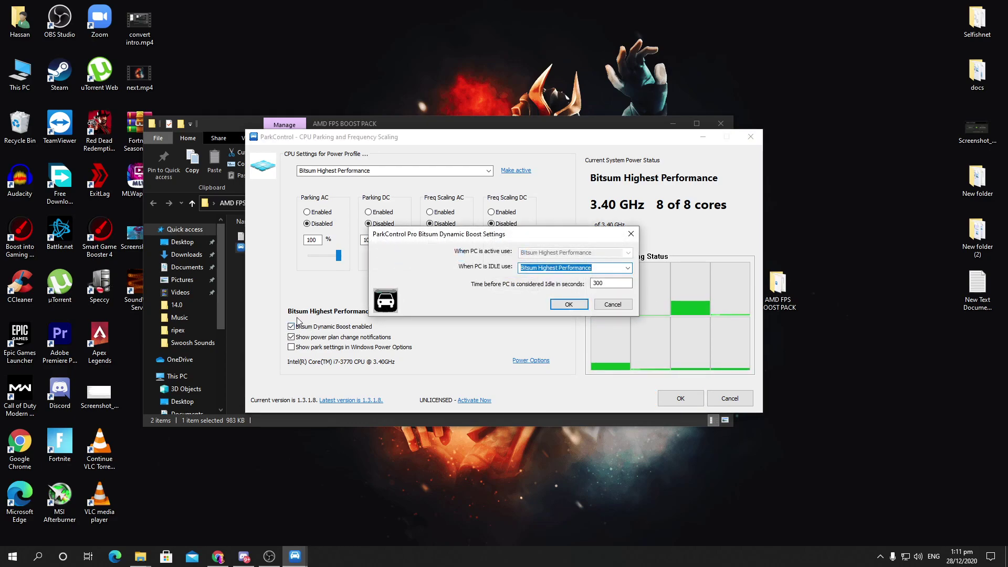
left_click(548, 268)
left_click(535, 289)
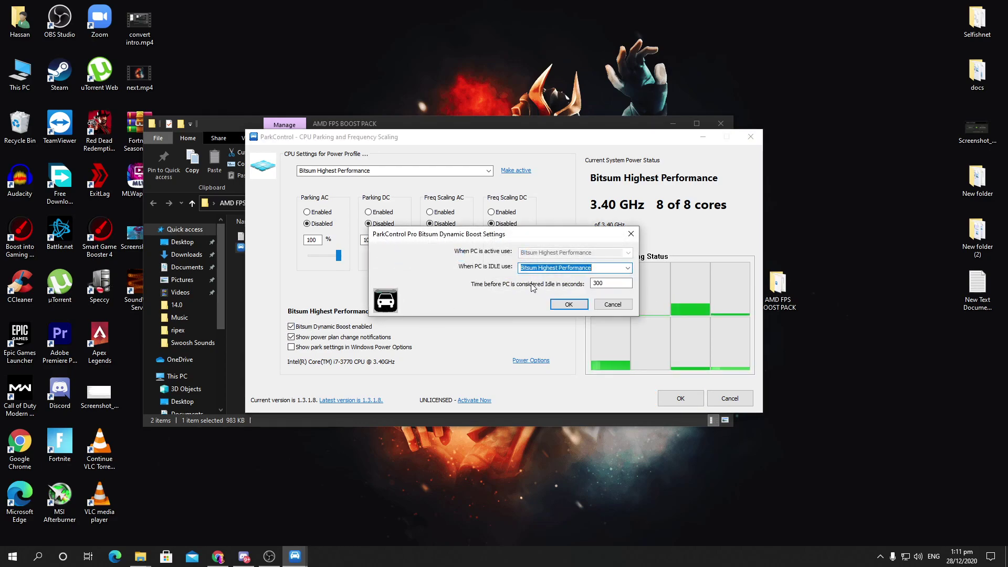
left_click(569, 305)
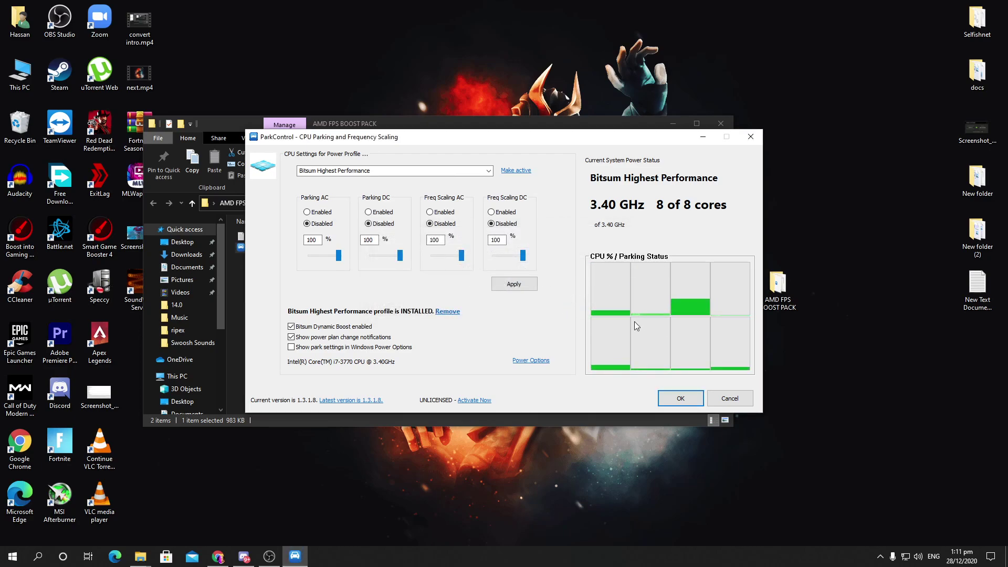
left_click(681, 399)
Step: Check that ParkControl is running in the background and close the AMD FPS BOOST PACK folder window
left_click(880, 556)
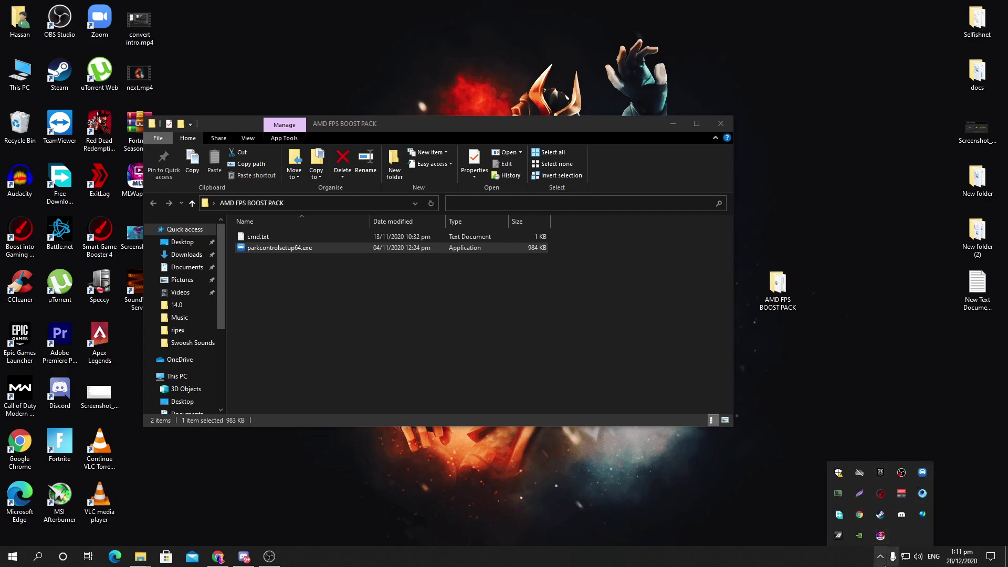
left_click(885, 559)
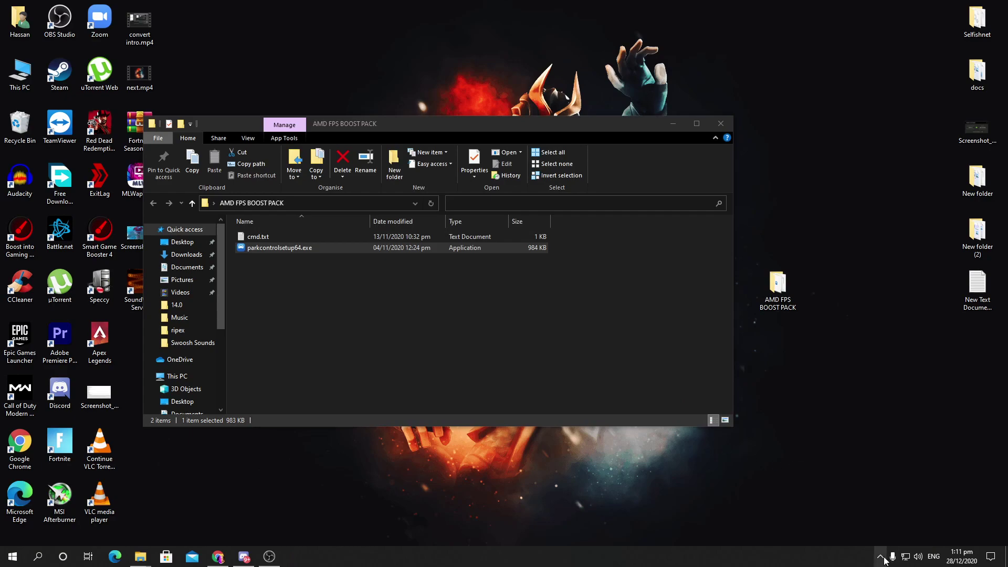
left_click(720, 123)
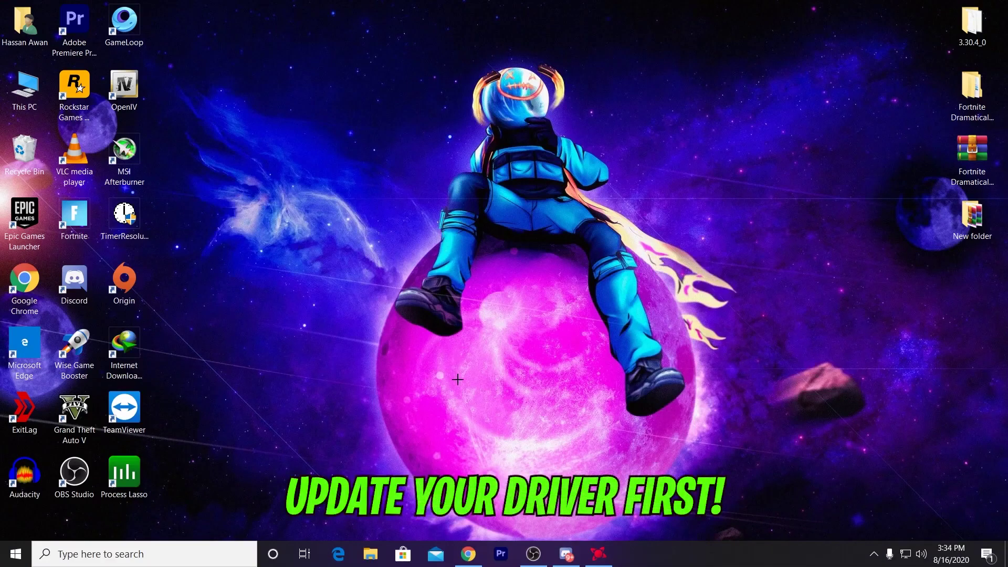
mouse_move(533, 553)
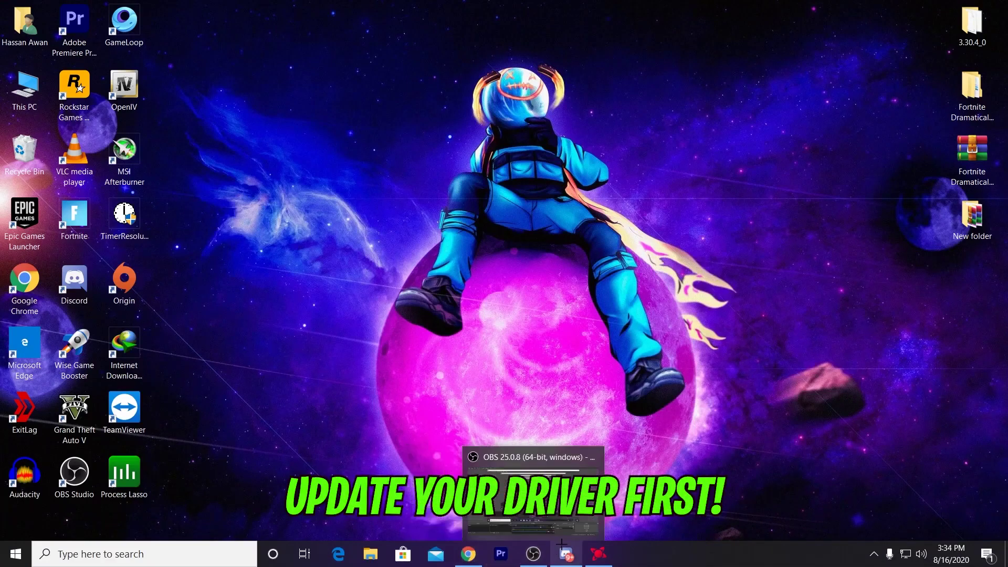
Step: Open AMD Radeon Software from the desktop and check for driver updates
right_click(599, 283)
left_click(636, 288)
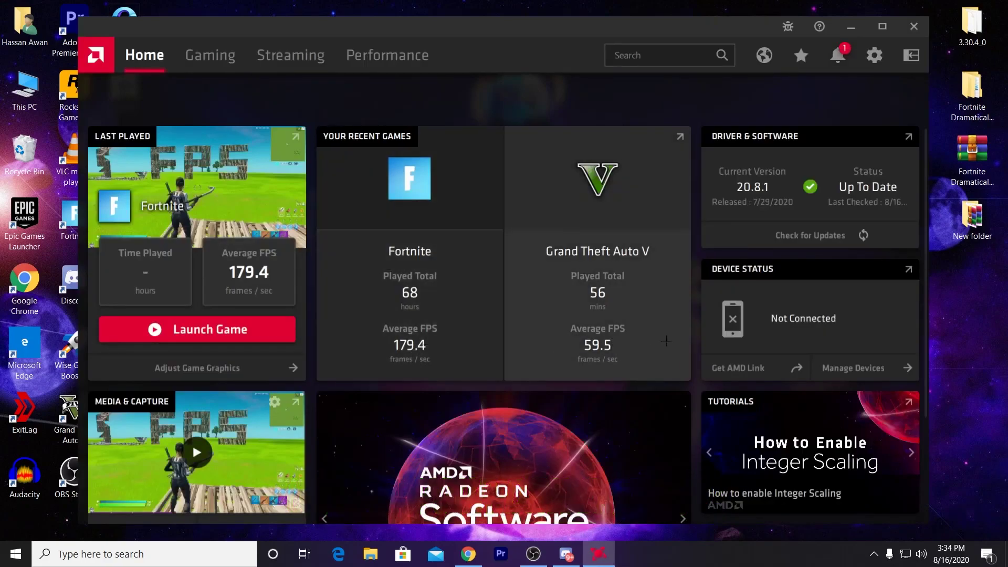
left_click(819, 237)
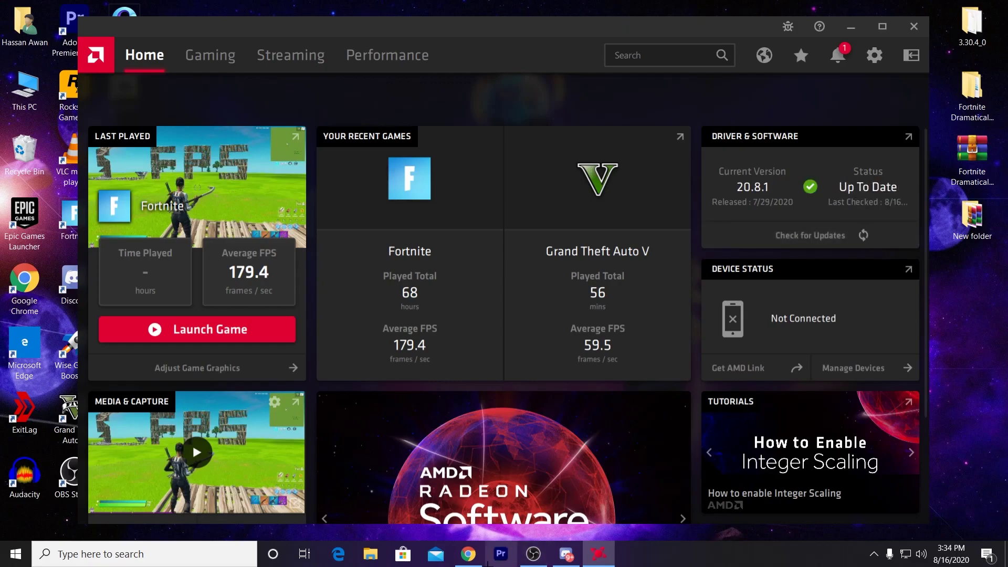
Step: Switch to Chrome and open AMD's Drivers and Support page in a new tab
left_click(468, 554)
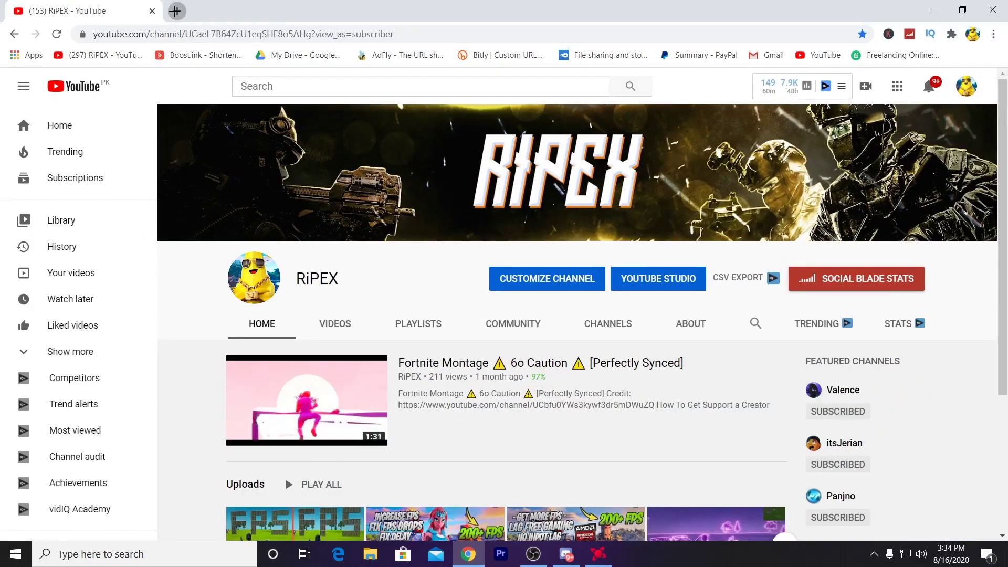
left_click(174, 11)
type("amd")
key("Return")
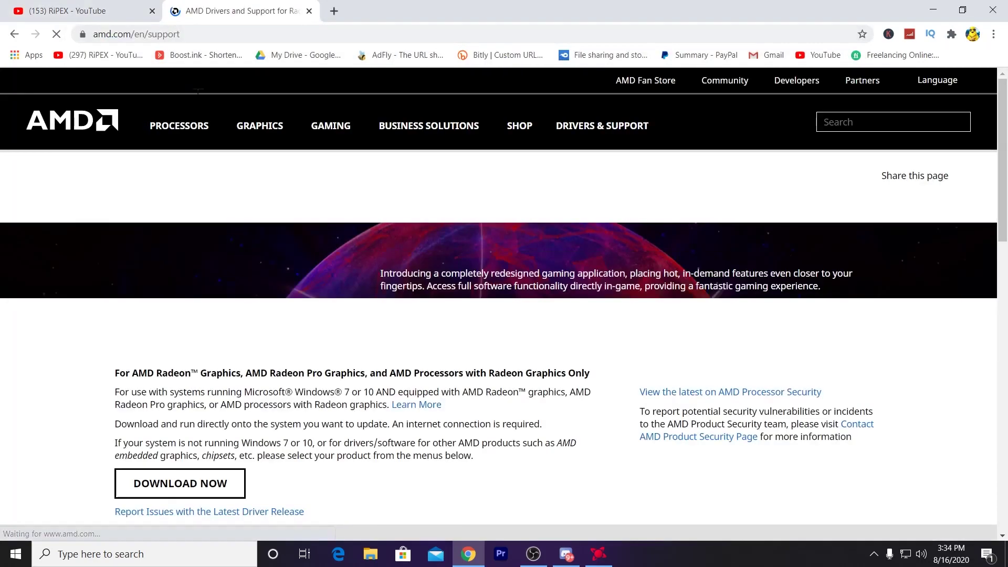
Step: Select Radeon 500 Series, Radeon RX 500 Series and Radeon RX 560 in the Graphics product list and submit the selection
scroll(194, 393, "down", 10)
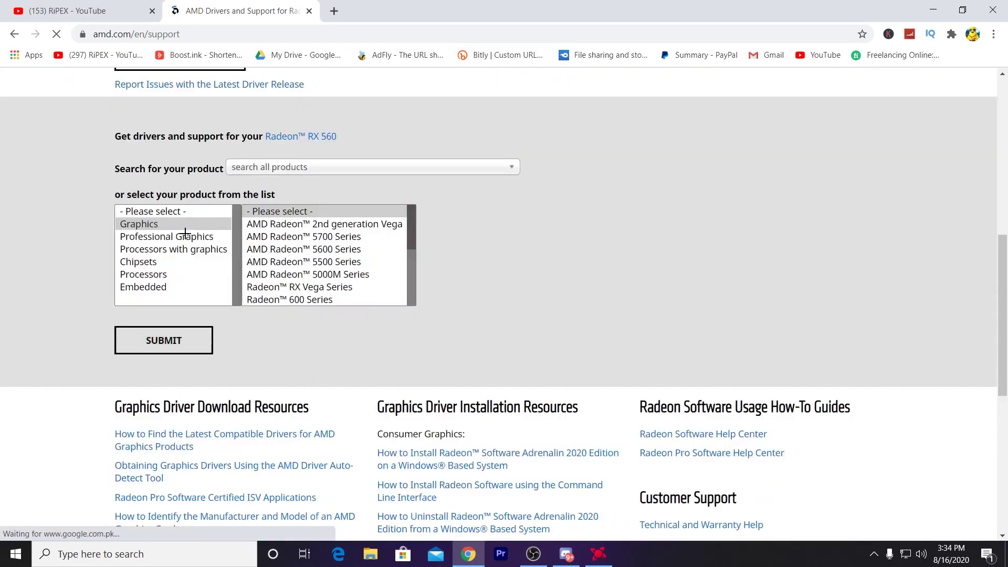
scroll(346, 267, "down", 2)
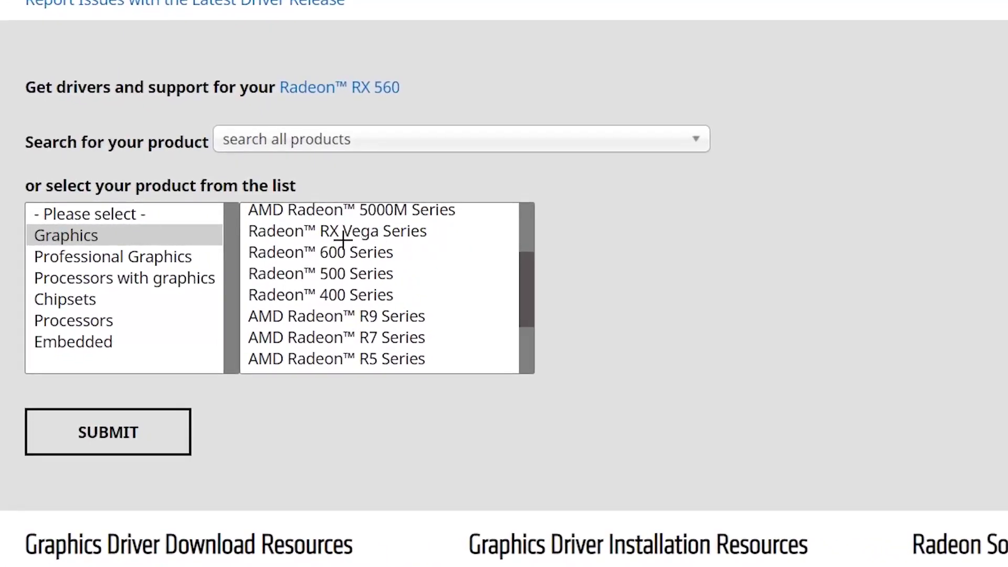
left_click(341, 281)
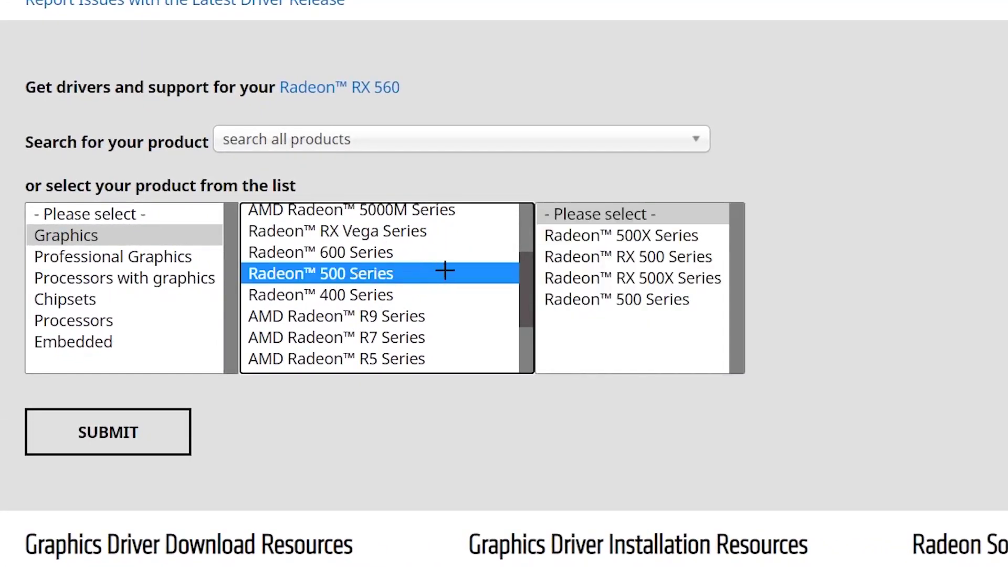
left_click(630, 298)
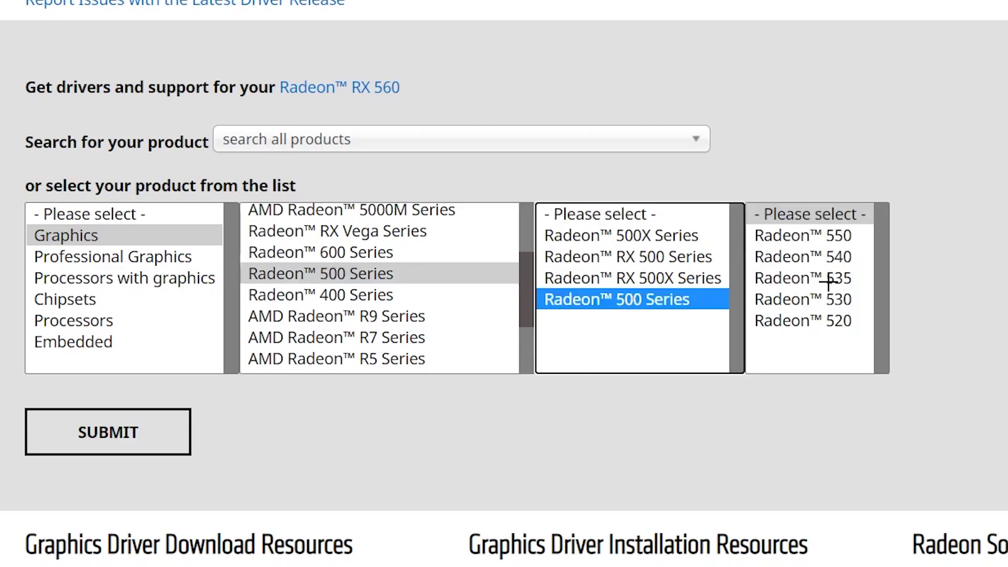
left_click(649, 278)
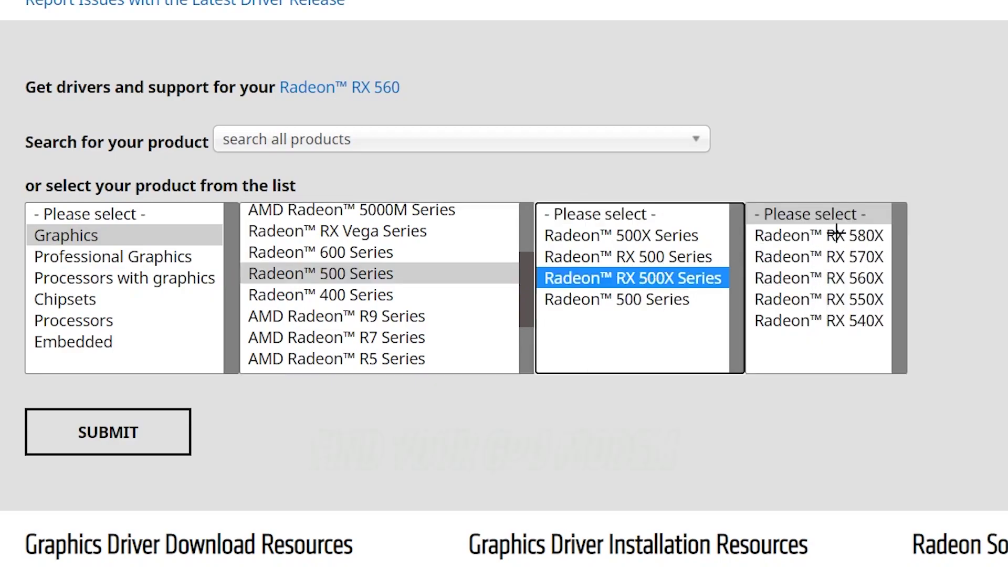
left_click(655, 257)
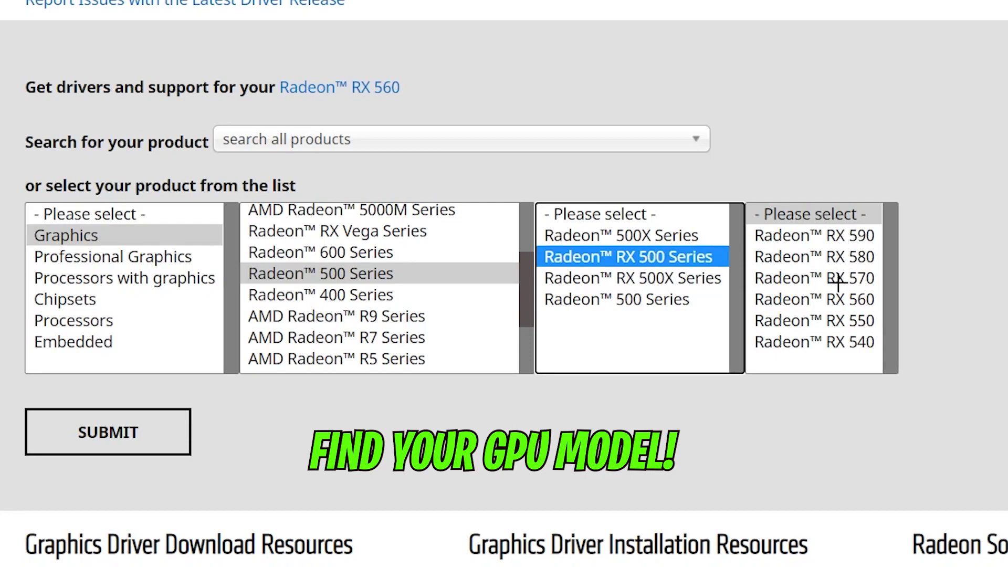
left_click(808, 298)
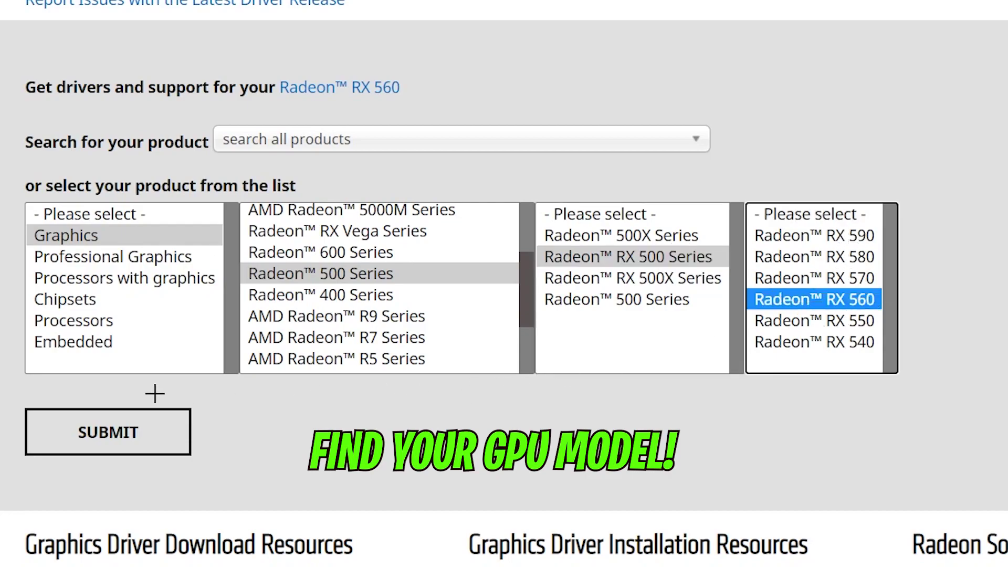
left_click(108, 427)
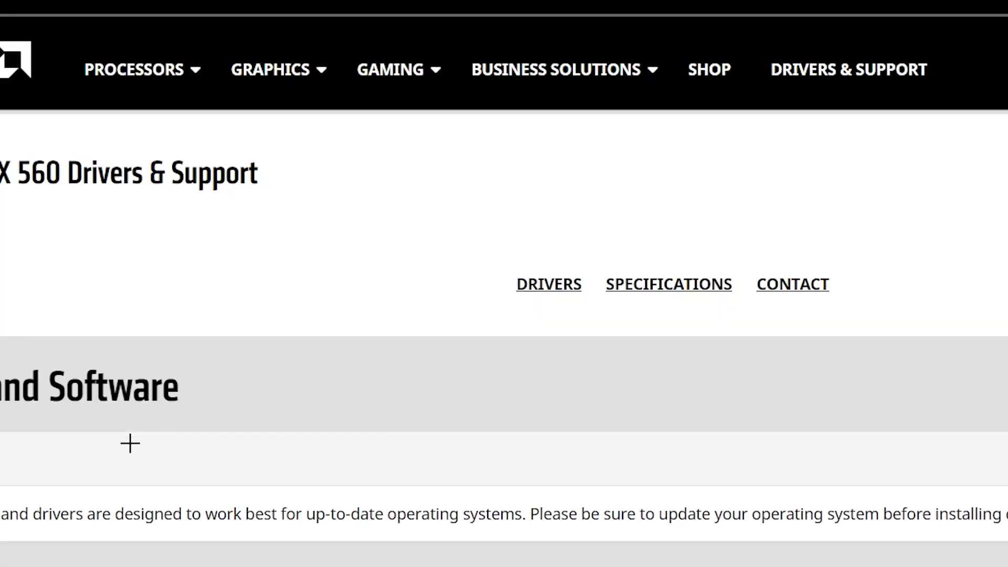
Step: Expand the Windows 10 - 64-Bit Edition drivers for the Radeon RX 560 and examine the Radeon Software revision
scroll(130, 444, "down", 2)
left_click(75, 313)
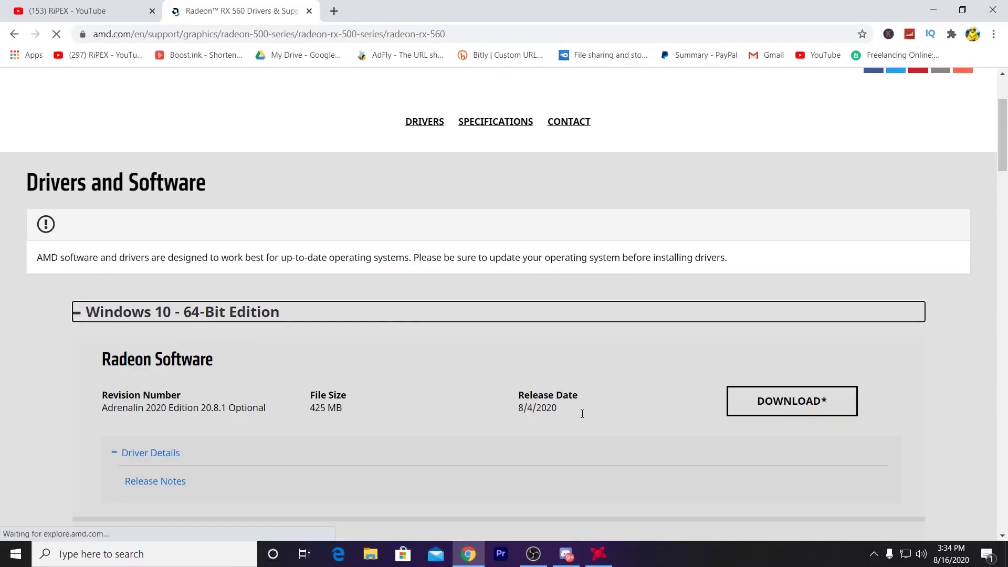
left_click(205, 408)
Step: Switch back to AMD Radeon Software, maximize its window and open its System settings
left_click(598, 554)
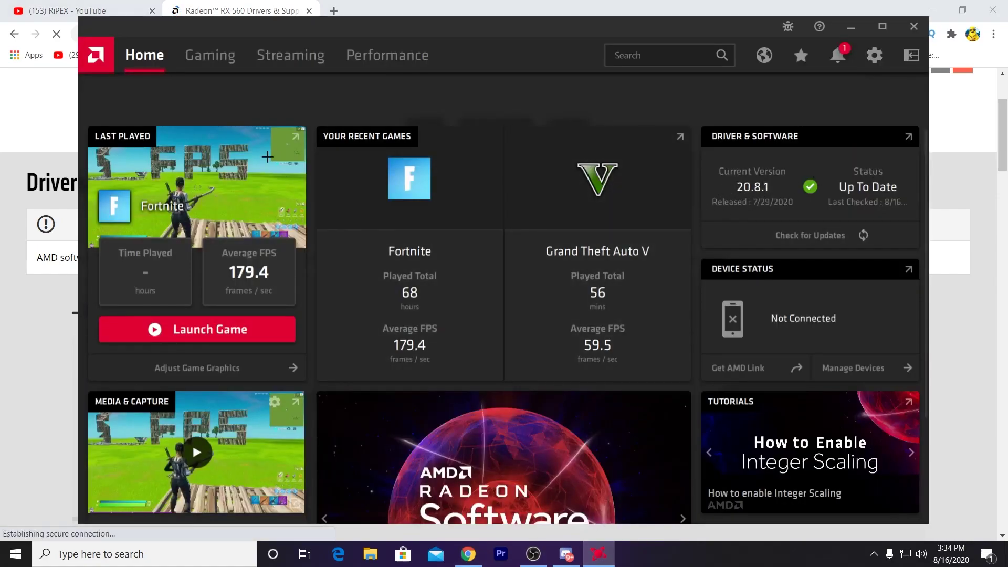
left_click(882, 27)
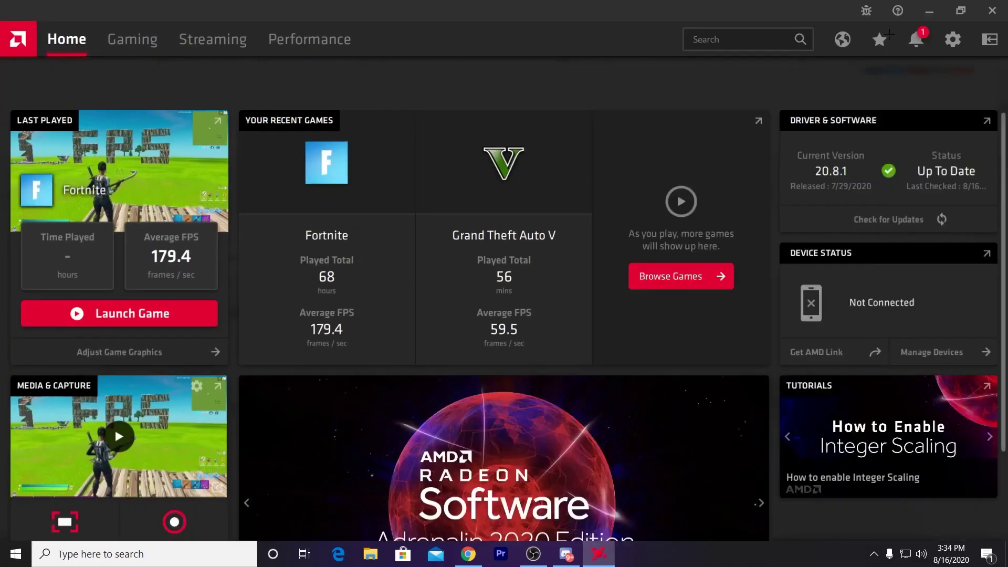
left_click(953, 40)
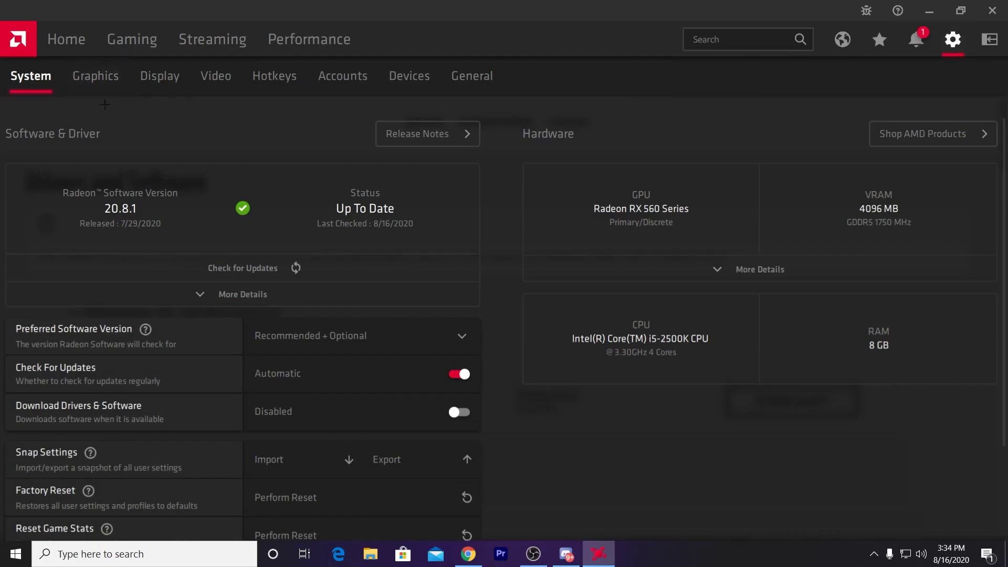
Step: Open the Factory Reset confirmation in the System settings and close it without proceeding
scroll(166, 198, "down", 3)
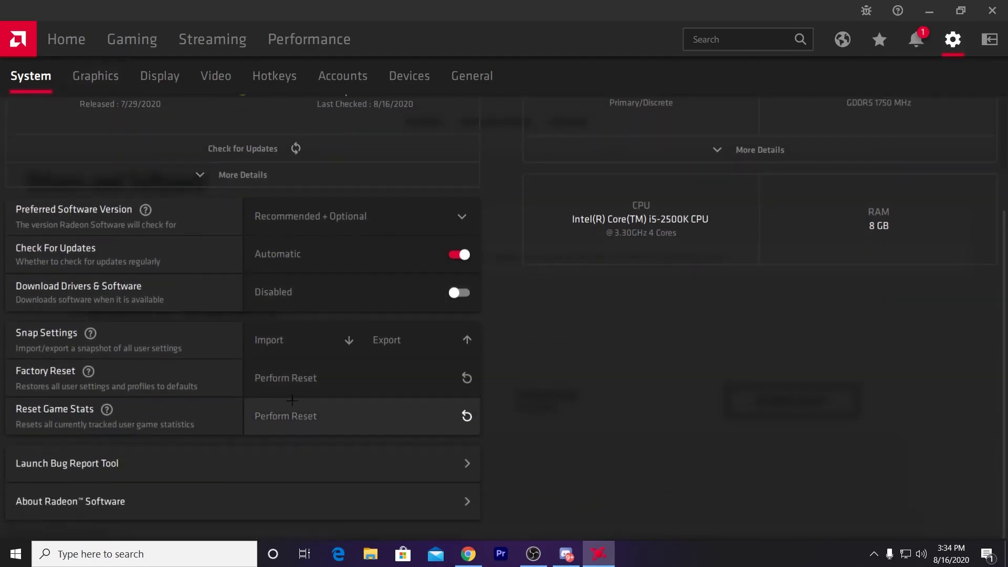
left_click(335, 378)
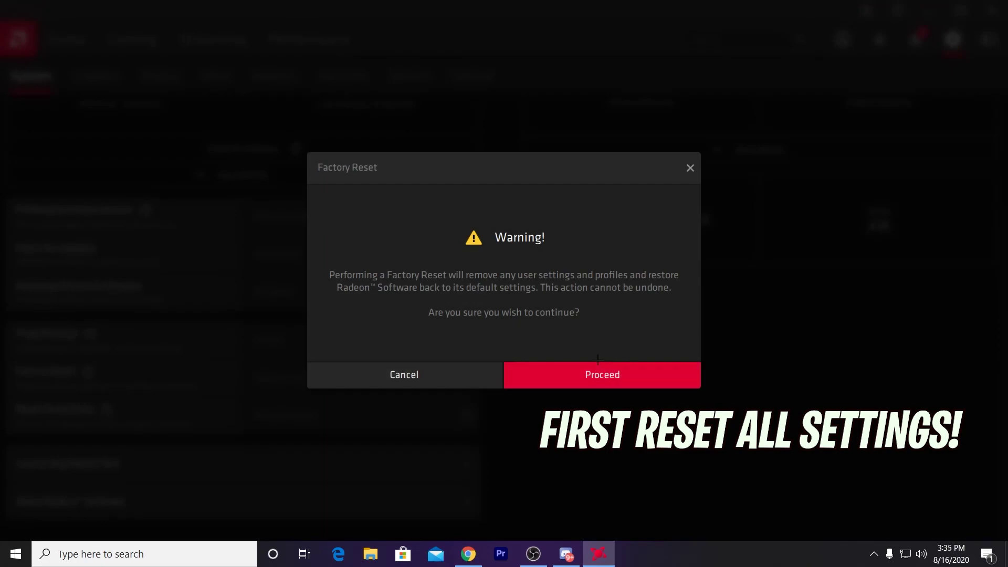
left_click(690, 167)
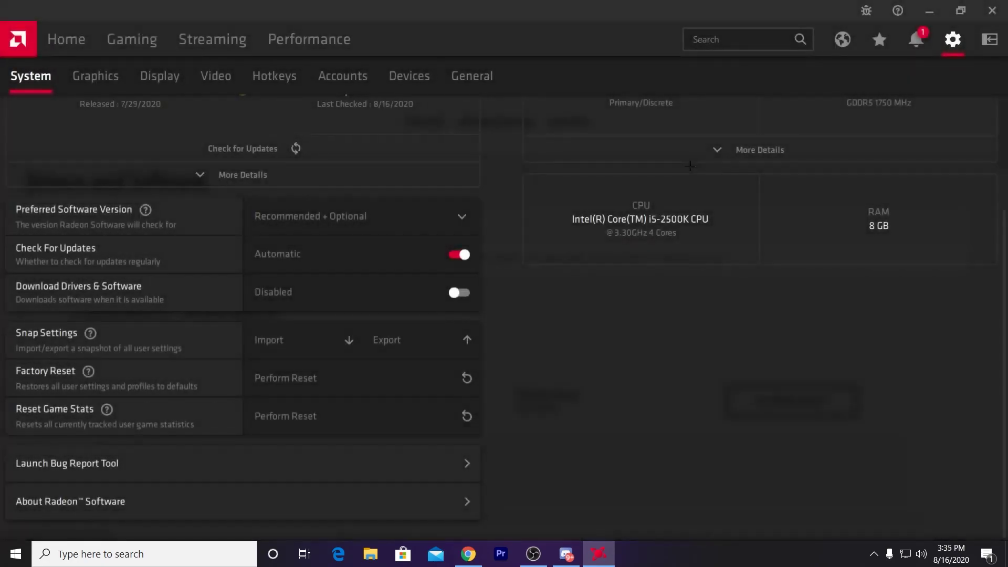
scroll(465, 195, "up", 4)
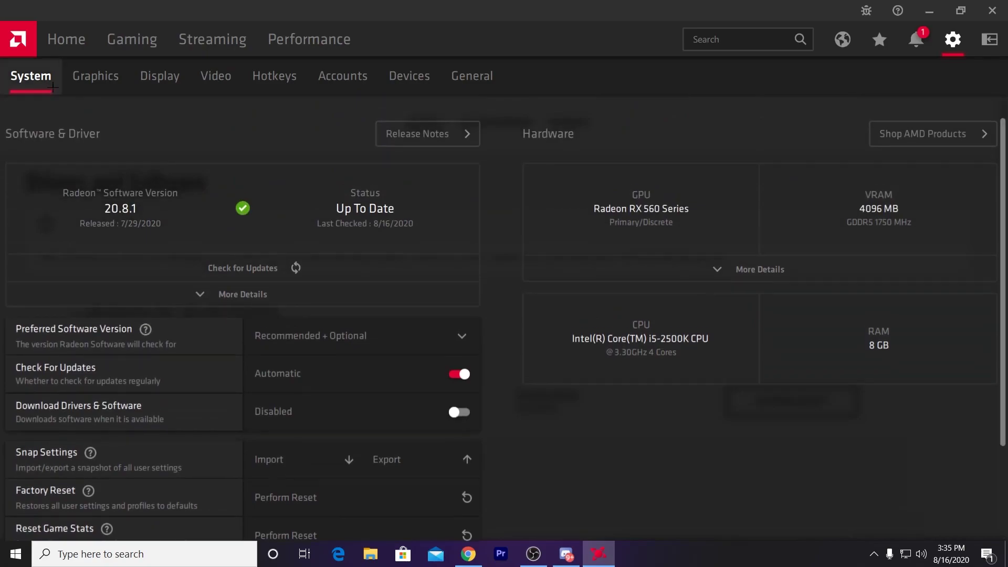
Step: Open the global Graphics settings and toggle Radeon Anti-Lag, leaving it enabled under the Custom profile
left_click(76, 75)
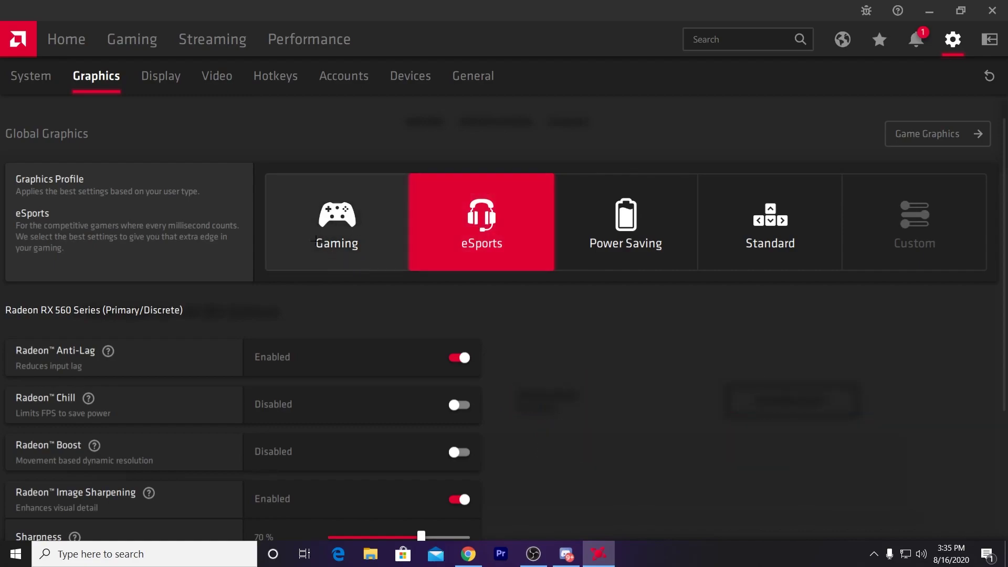
scroll(418, 271, "down", 3)
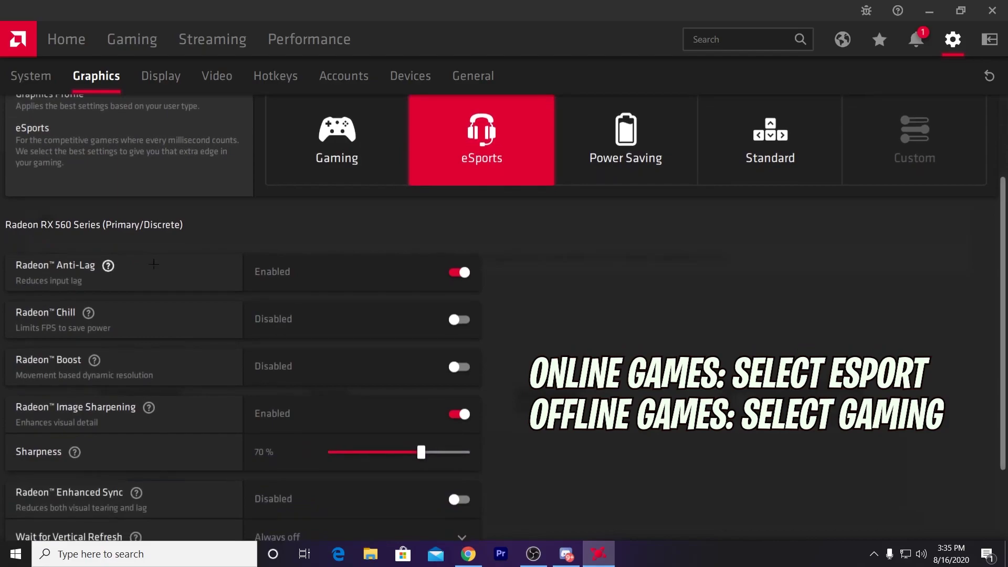
left_click(453, 272)
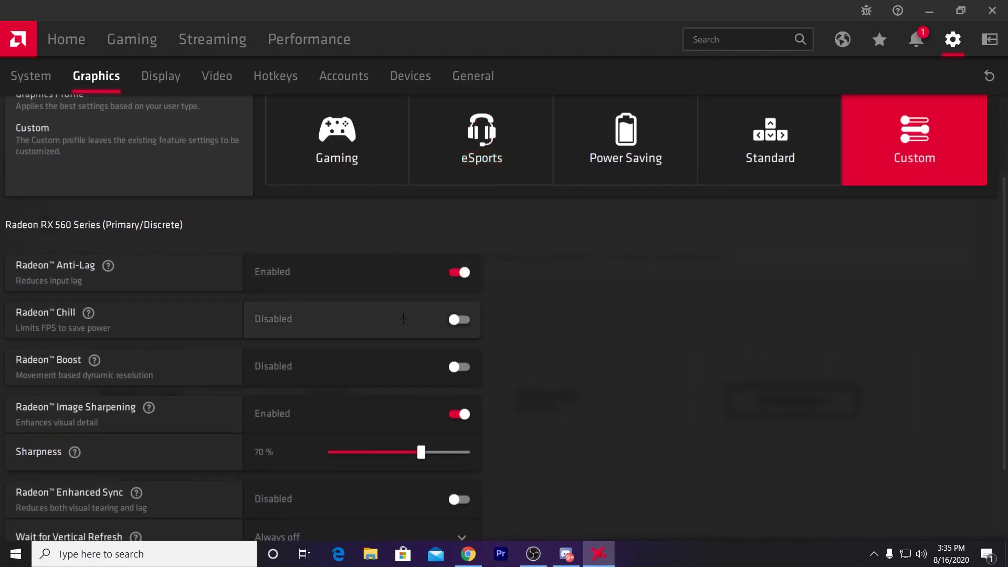
Step: Keep Radeon Image Sharpening enabled at 70% sharpness and set Wait for Vertical Refresh to Always off
scroll(315, 309, "down", 3)
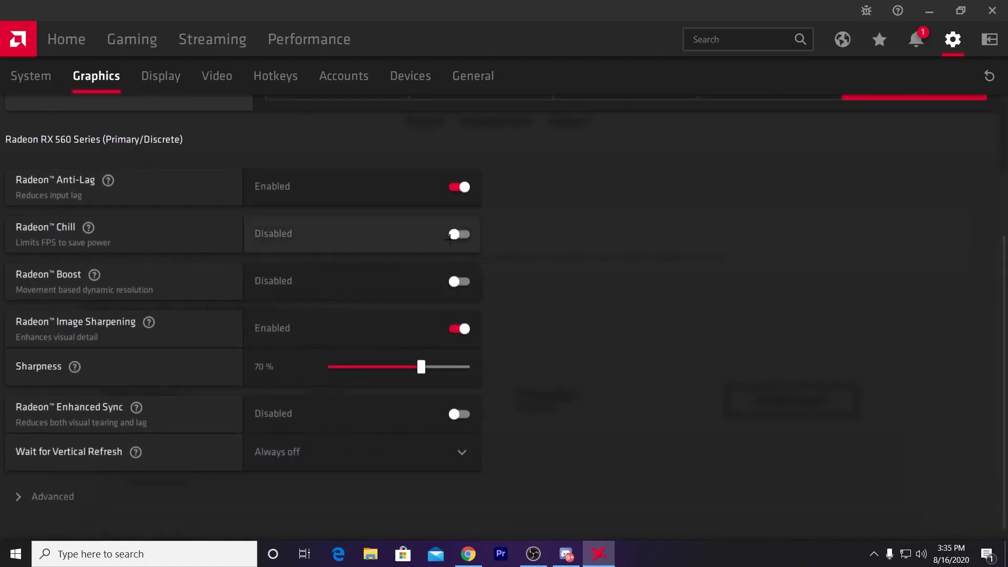
scroll(456, 315, "down", 1)
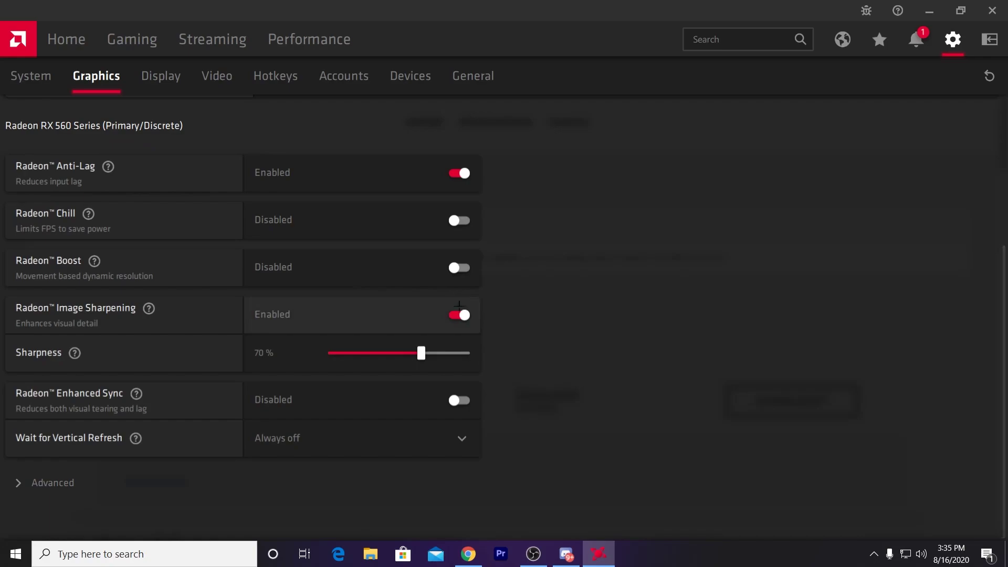
left_click(451, 314)
left_click(455, 352)
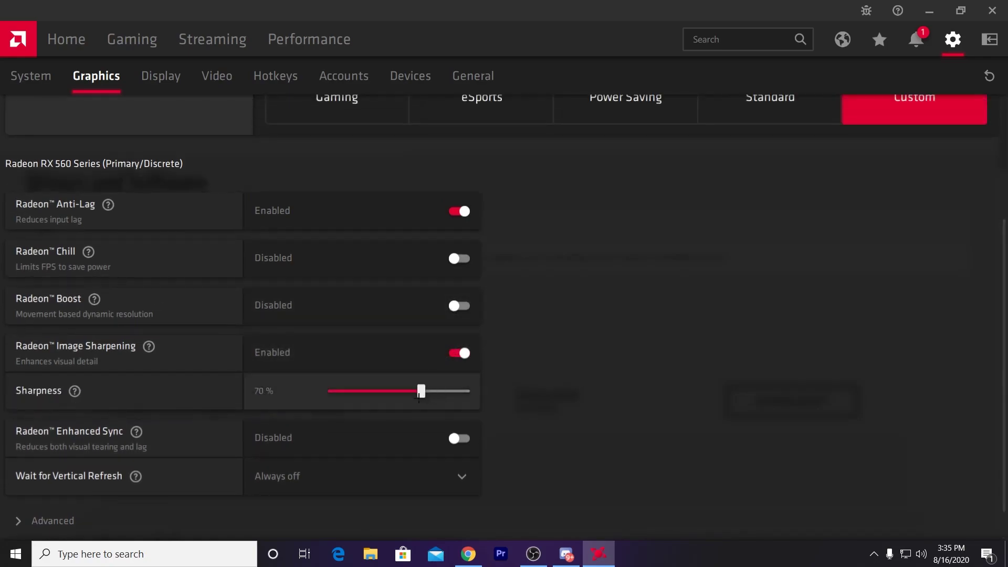
scroll(253, 399, "down", 1)
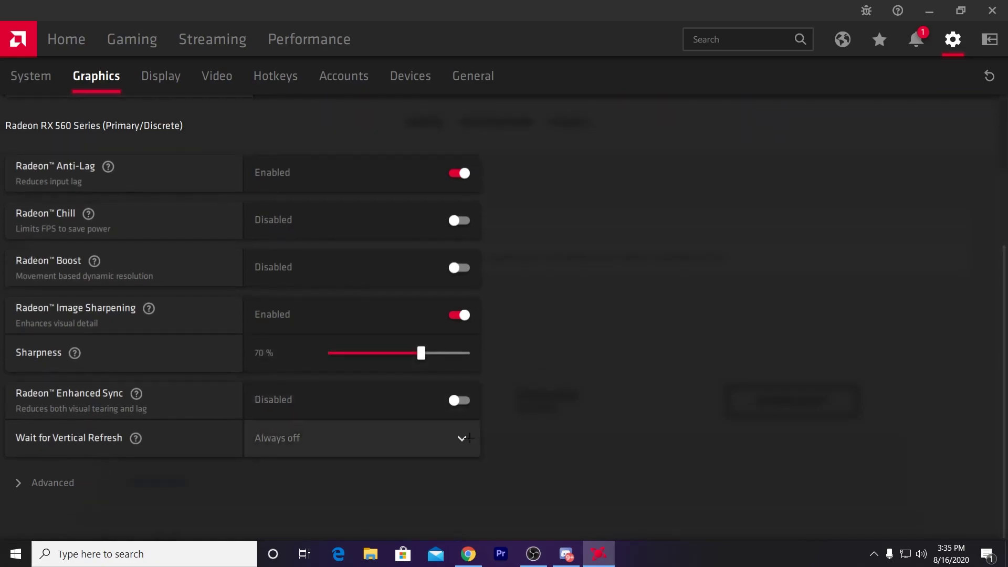
left_click(469, 435)
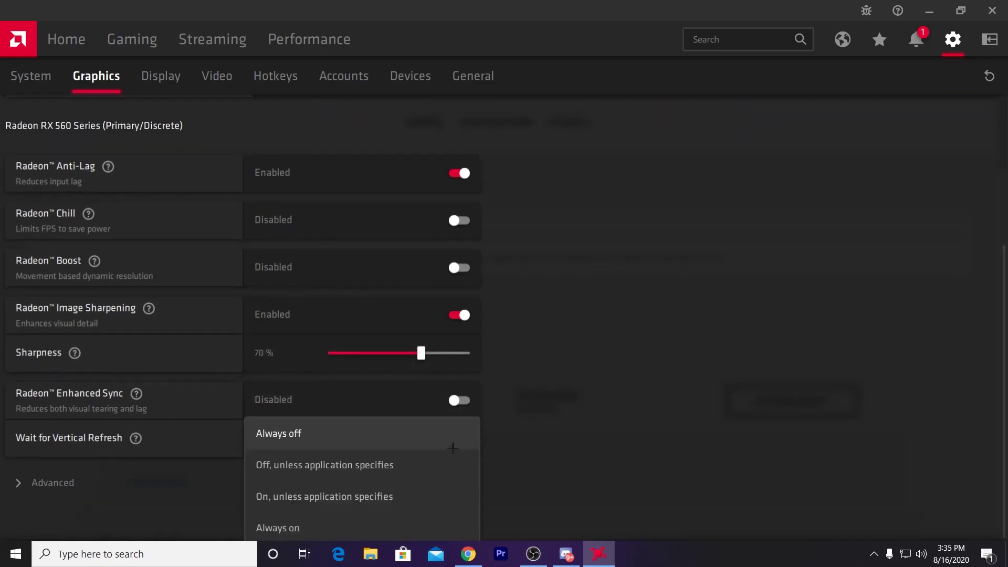
left_click(310, 440)
Step: Expand the Advanced graphics settings and set Anti-Aliasing to Enhance application settings with the Multisampling method
left_click(60, 483)
scroll(169, 406, "down", 6)
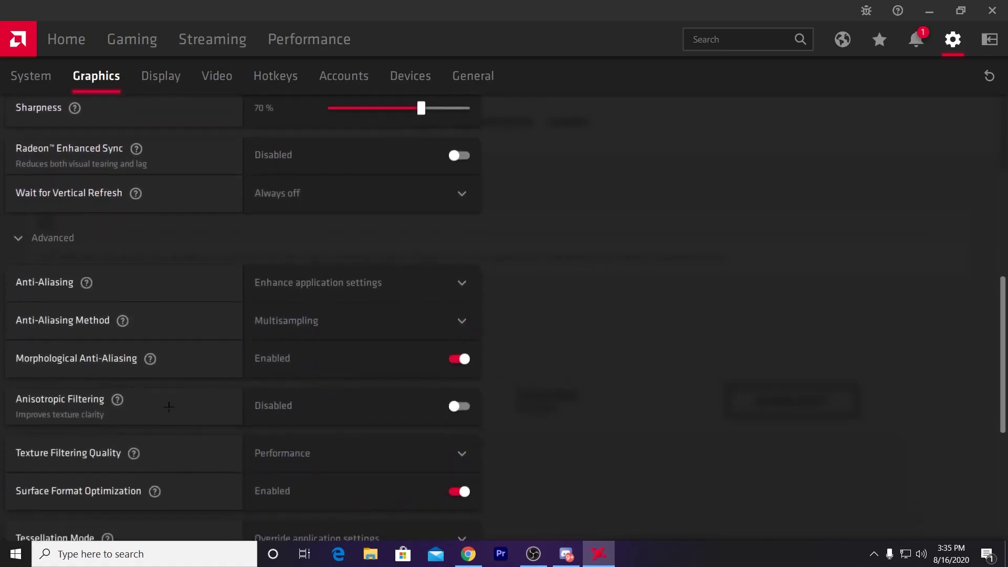
scroll(168, 407, "down", 2)
left_click(344, 184)
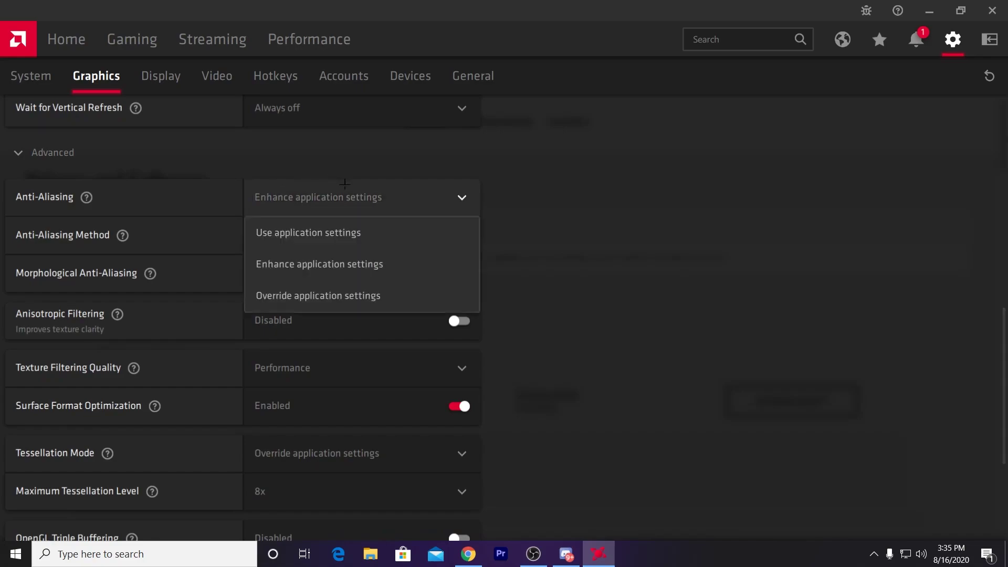
left_click(316, 264)
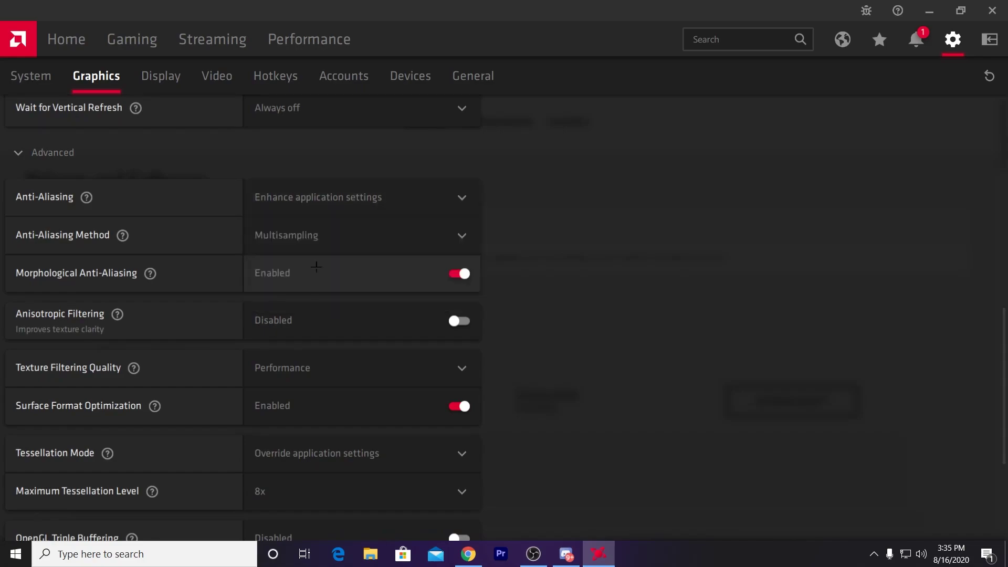
left_click(315, 236)
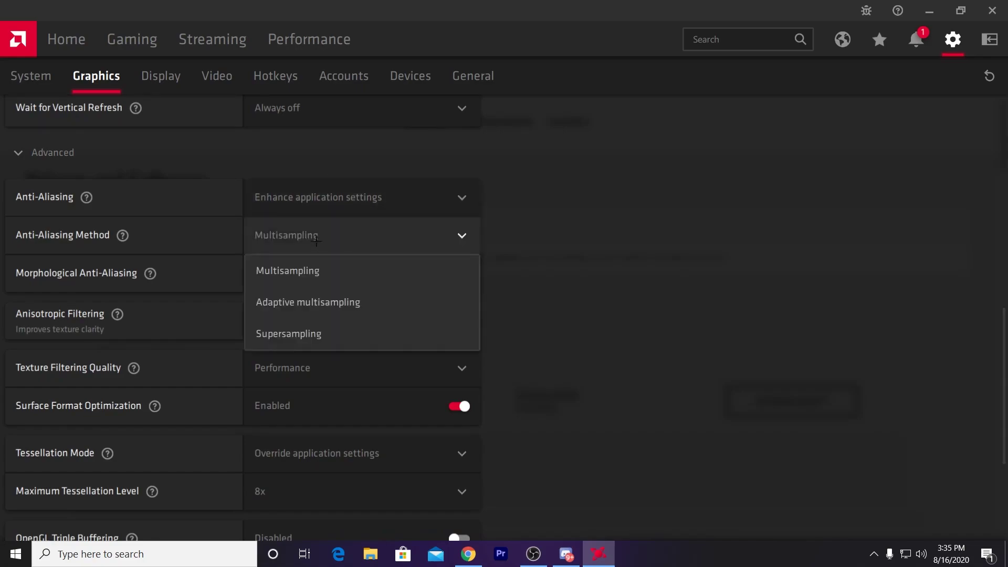
left_click(266, 273)
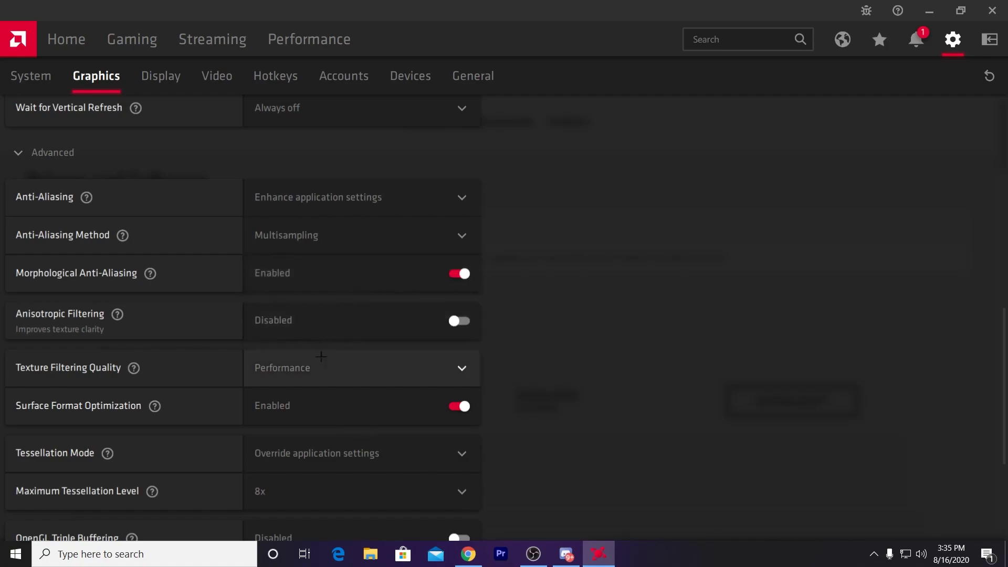
Step: Set Texture Filtering Quality to Performance and leave Surface Format Optimization enabled
left_click(334, 378)
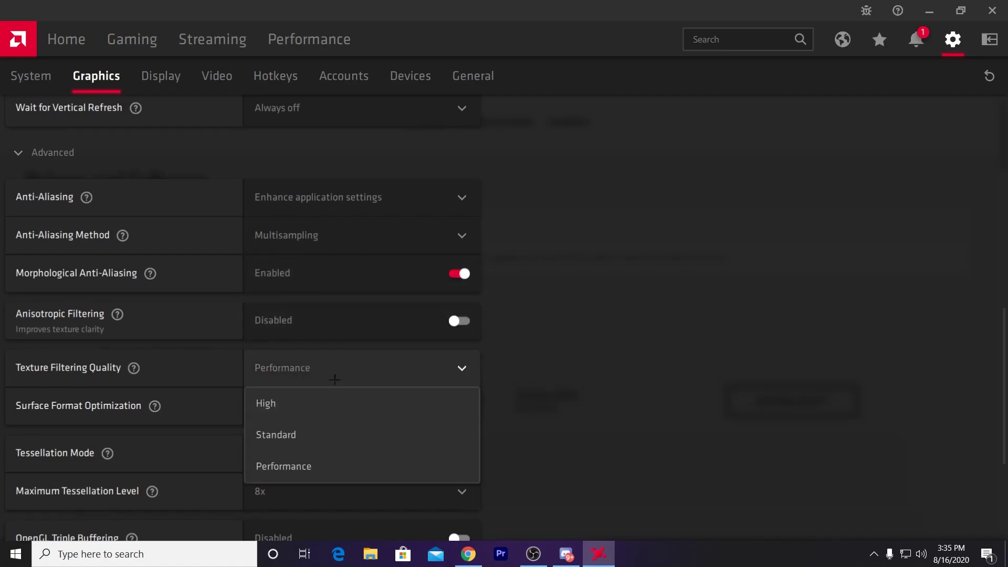
left_click(277, 471)
left_click(340, 417)
left_click(418, 400)
Step: Set Tessellation Mode to Override application settings and Maximum Tessellation Level to 8x
left_click(353, 454)
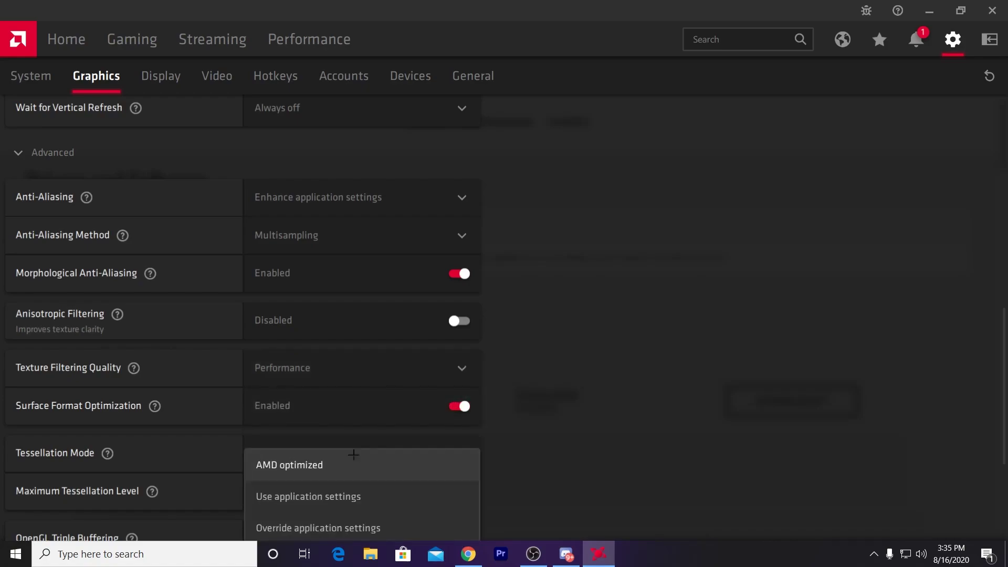
left_click(306, 528)
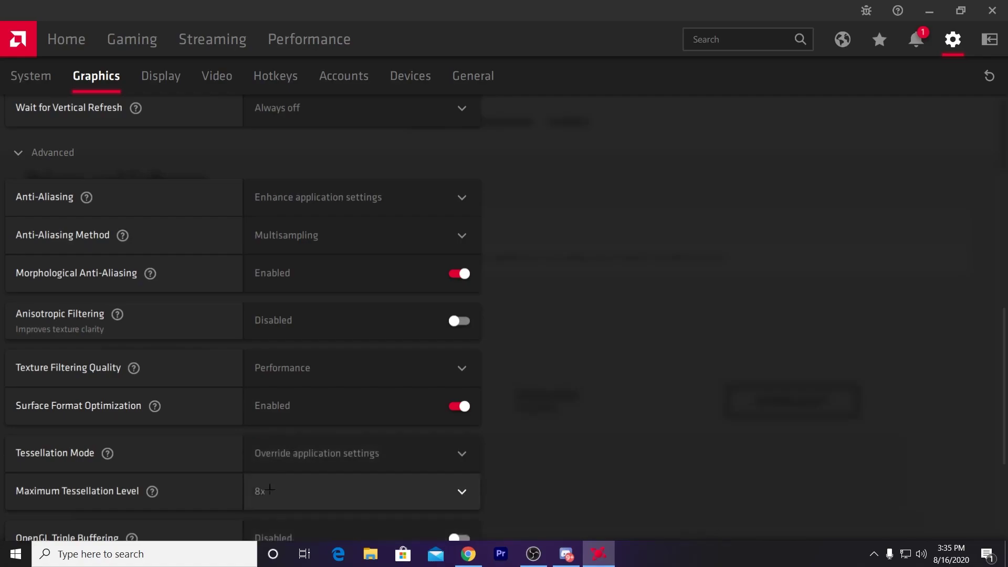
left_click(269, 491)
left_click(274, 440)
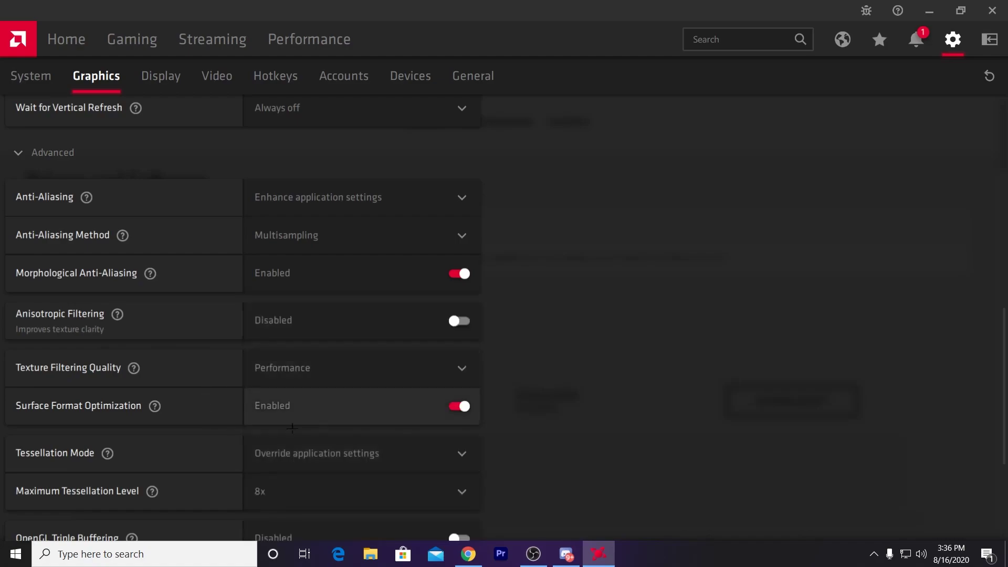
Step: Keep GPU Workload set to Graphics in the Advanced graphics settings
scroll(145, 365, "down", 3)
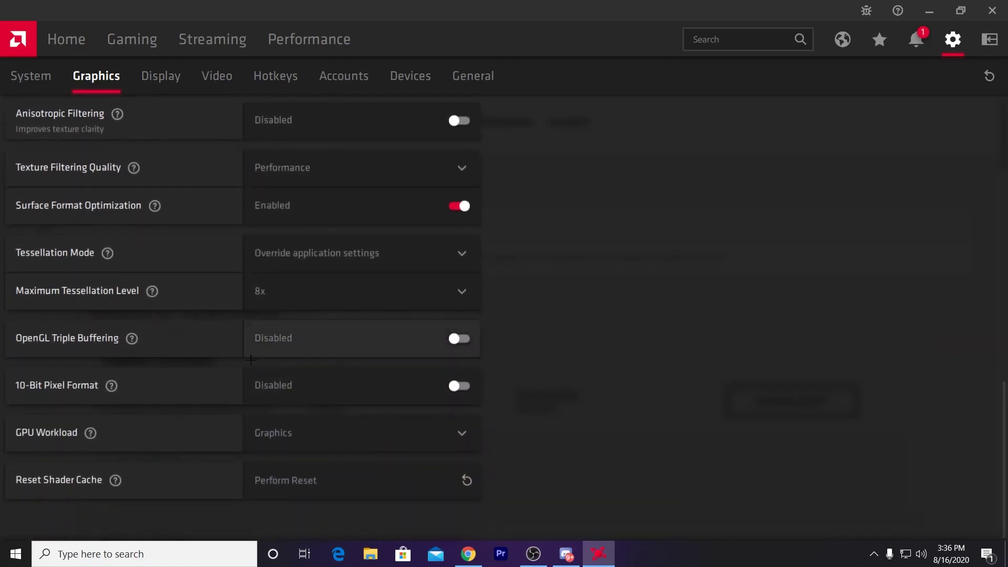
left_click(345, 440)
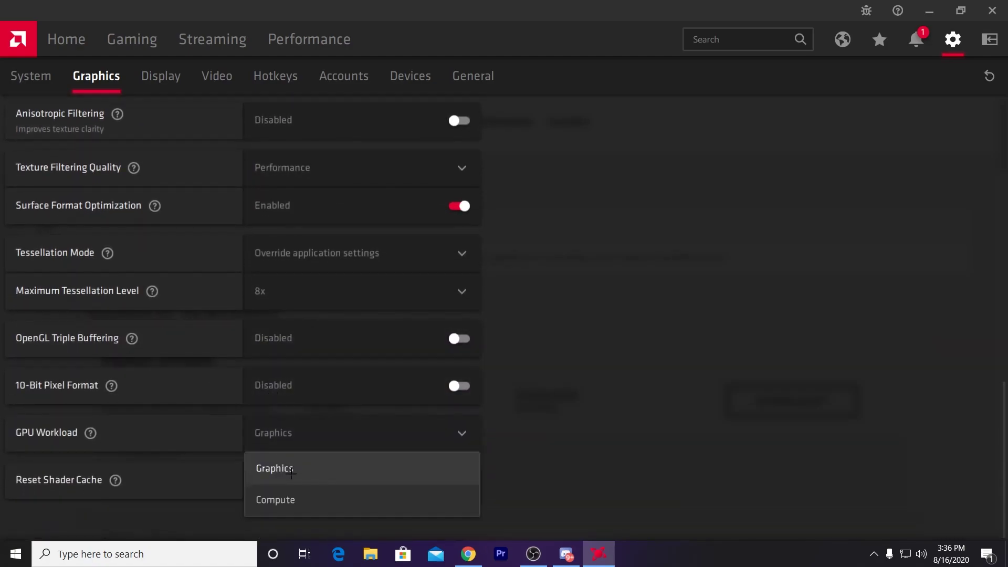
left_click(283, 499)
left_click(580, 374)
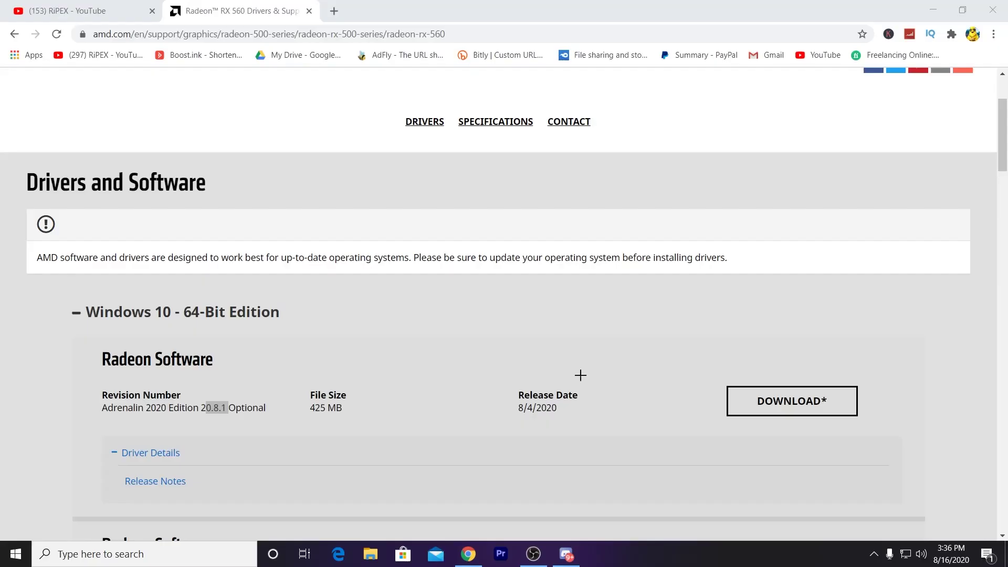
Step: Minimize the browser, reopen Radeon Software from the desktop and maximize its window
left_click(932, 10)
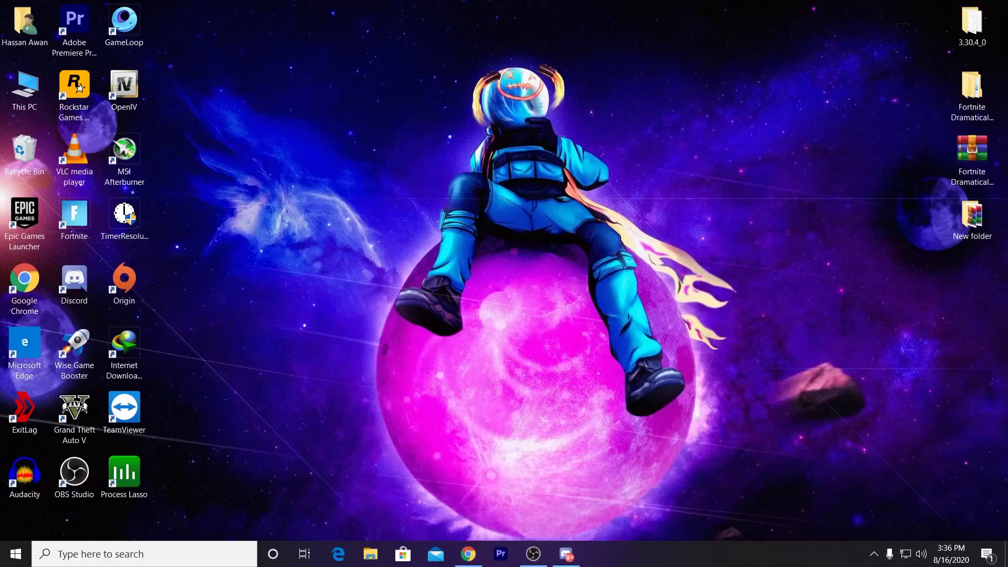
right_click(622, 79)
left_click(657, 95)
key("alt+r")
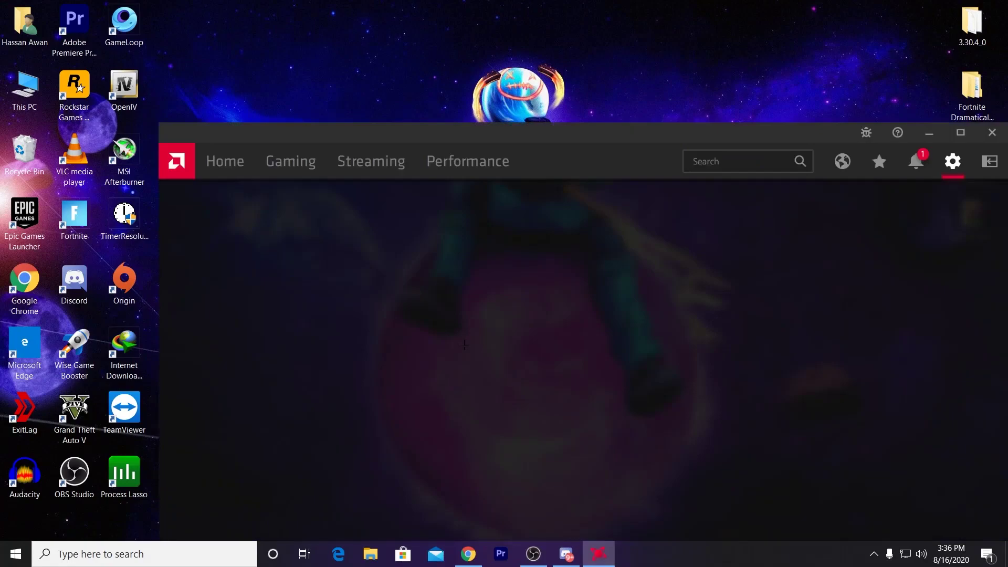
left_click(960, 132)
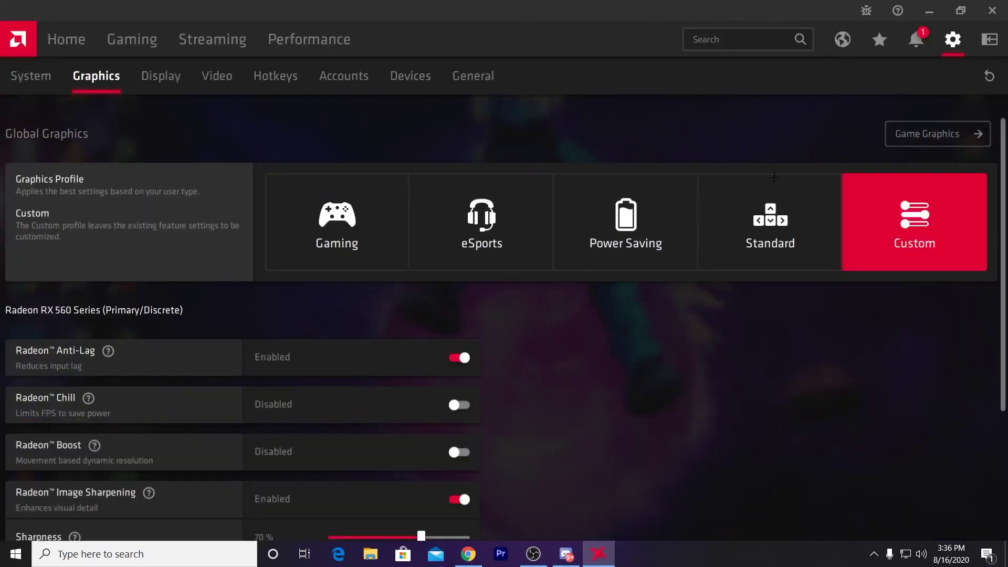
Step: Expand the Advanced graphics settings and reset the shader cache, confirming the clearing
scroll(806, 171, "down", 4)
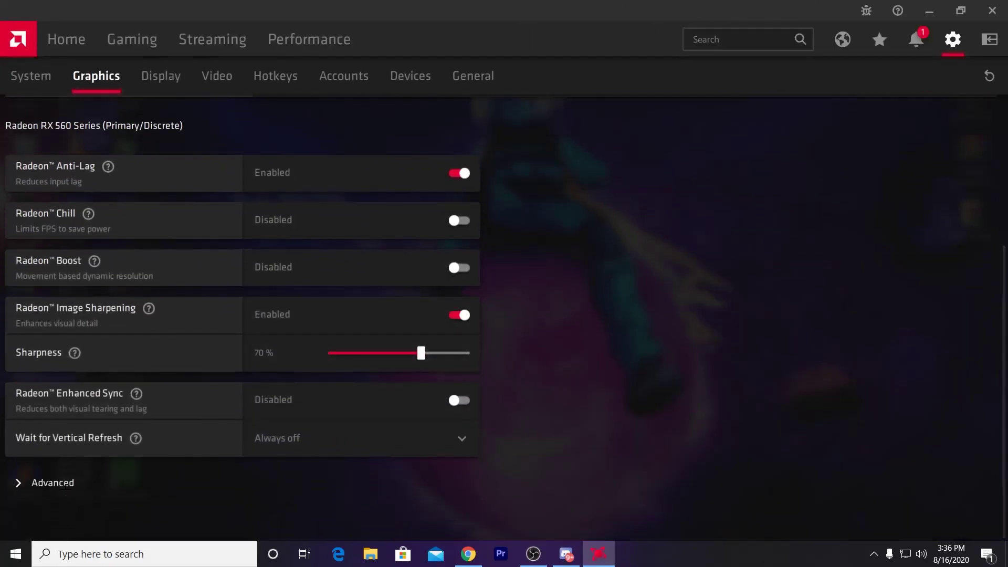
left_click(53, 482)
scroll(241, 315, "down", 10)
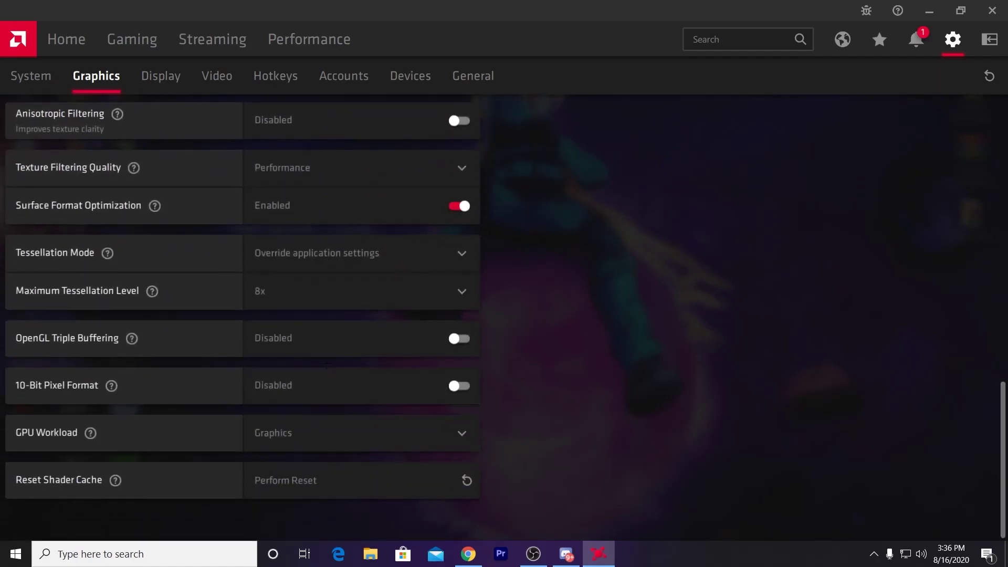
left_click(340, 487)
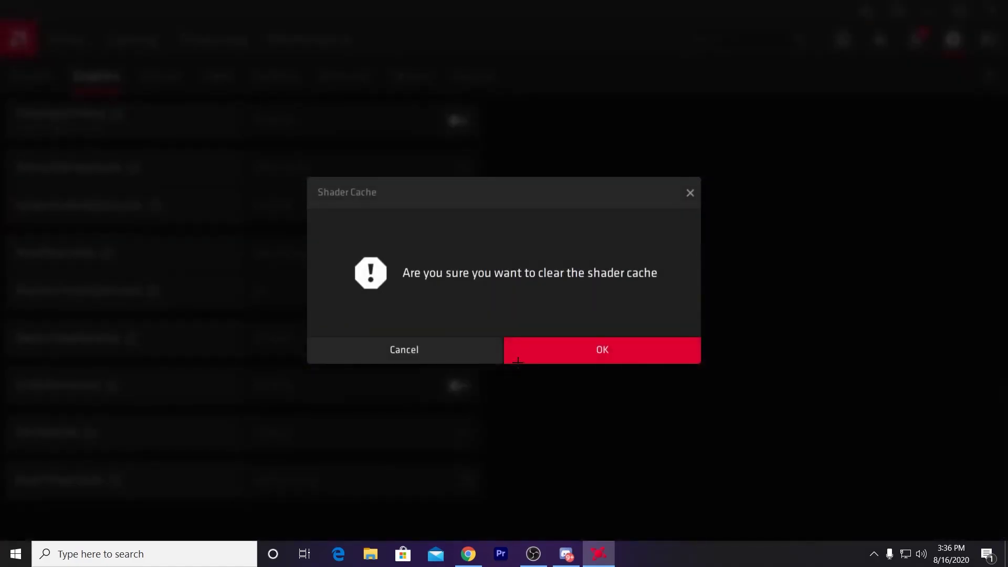
left_click(569, 353)
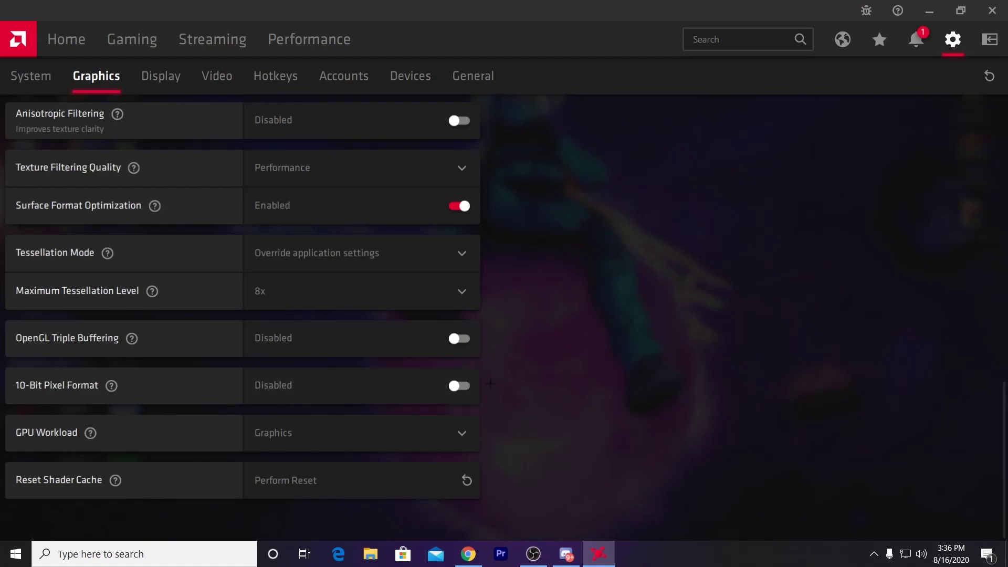
Step: Open the global Display settings and set Scaling Mode to Full panel
scroll(494, 380, "up", 1)
scroll(494, 380, "up", 8)
left_click(160, 77)
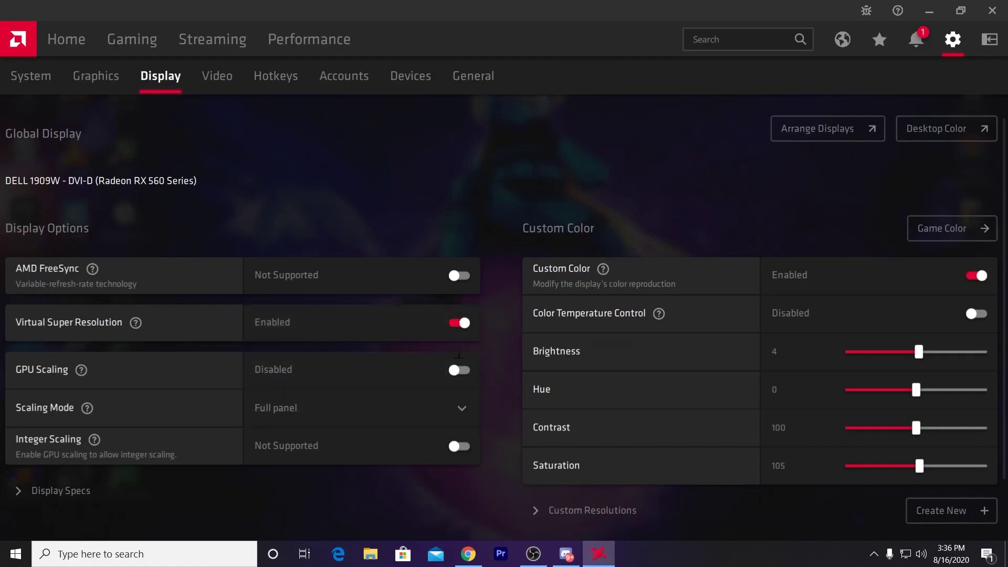
left_click(342, 411)
left_click(291, 475)
Step: Expand the Display Specs and review the monitor's timing and refresh rate details
left_click(84, 491)
scroll(131, 462, "down", 6)
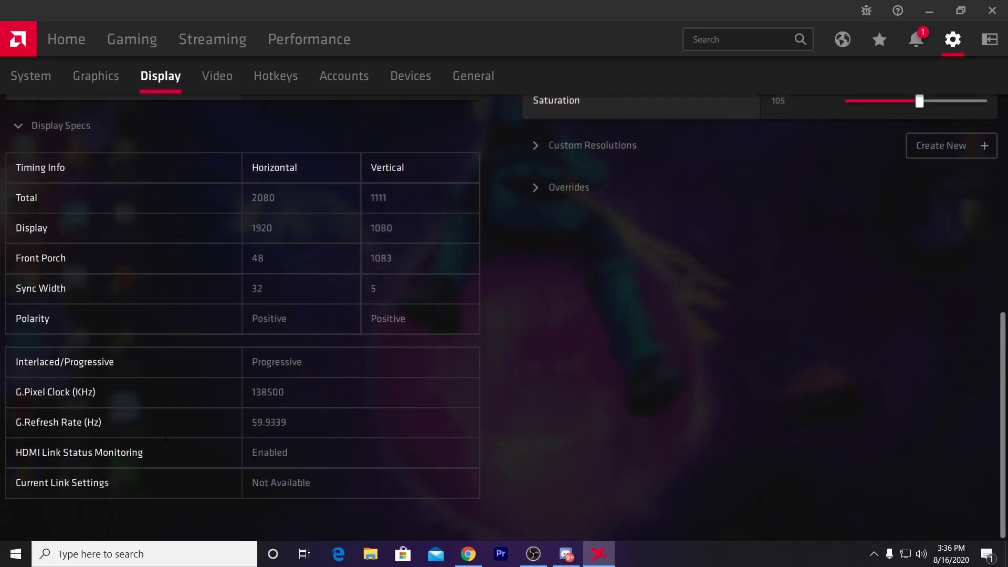
scroll(191, 430, "up", 4)
scroll(191, 430, "up", 3)
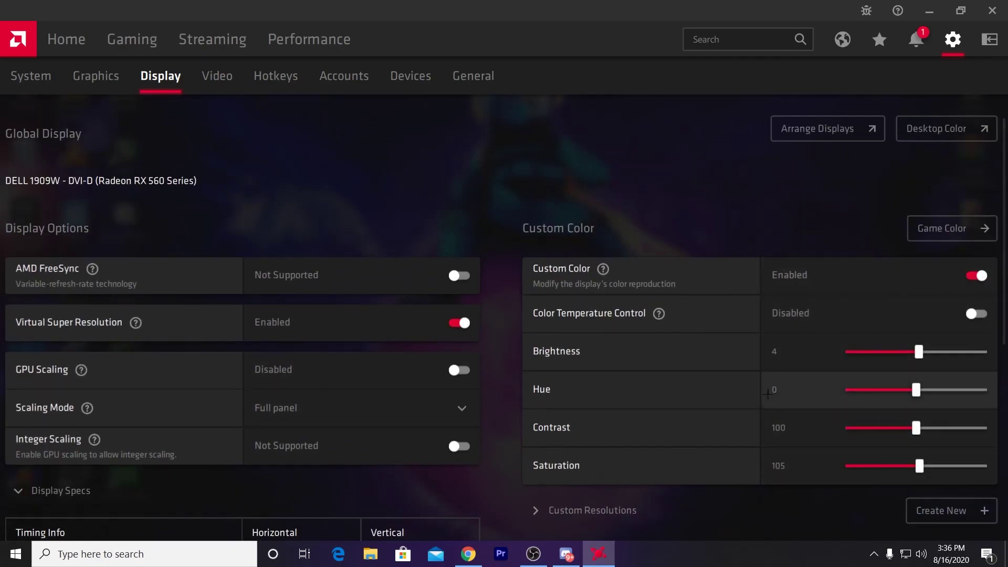
Step: Open the General settings and toggle Instant Replay, leaving it disabled
left_click(468, 75)
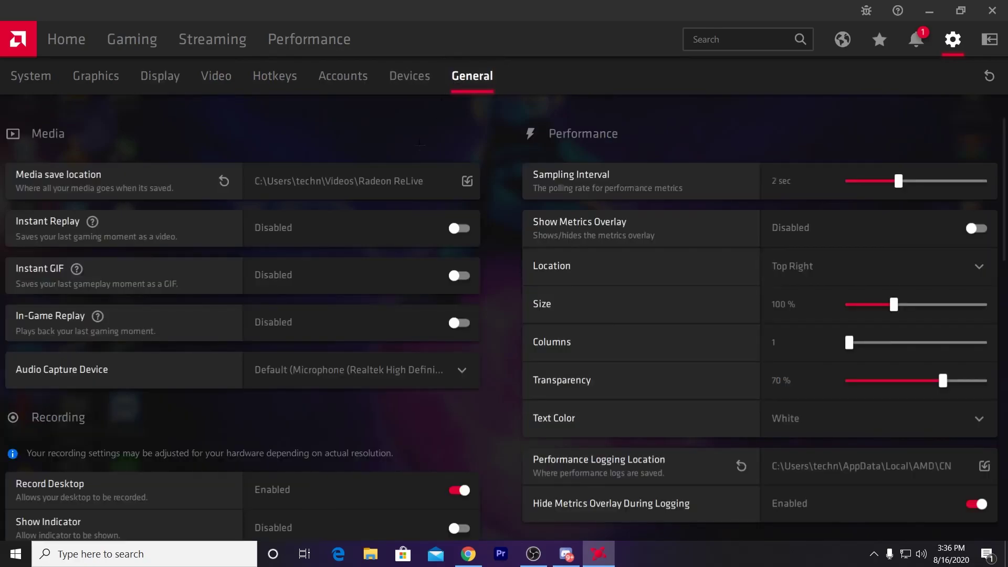
left_click(459, 228)
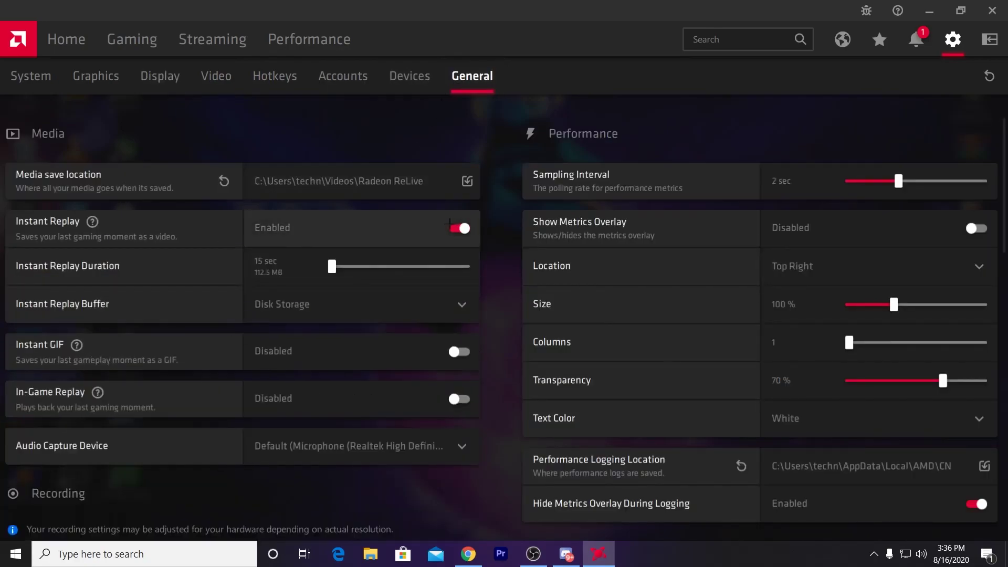
left_click(458, 227)
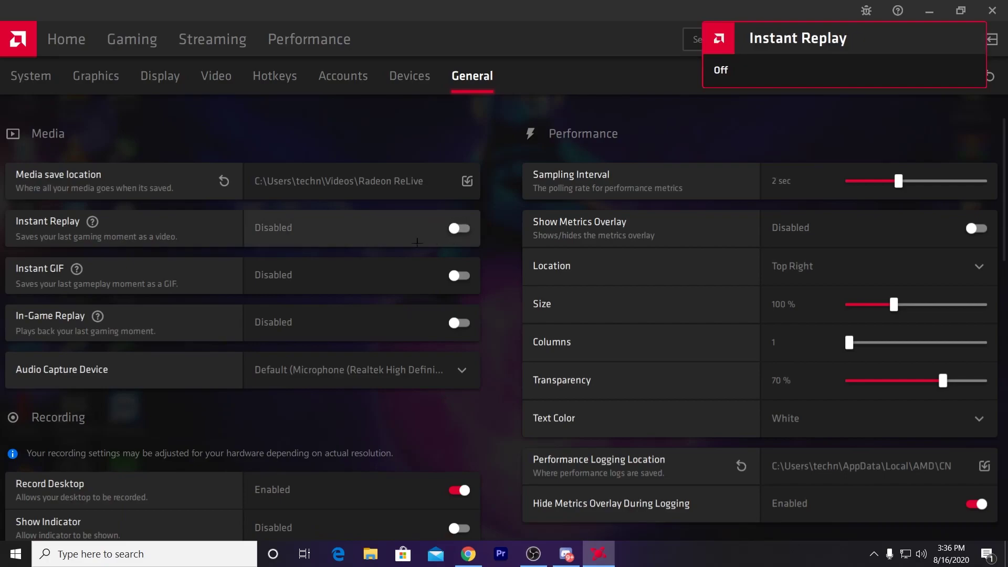
Step: Disable Record Desktop and Record Microphone in the Recording settings
scroll(404, 257, "down", 5)
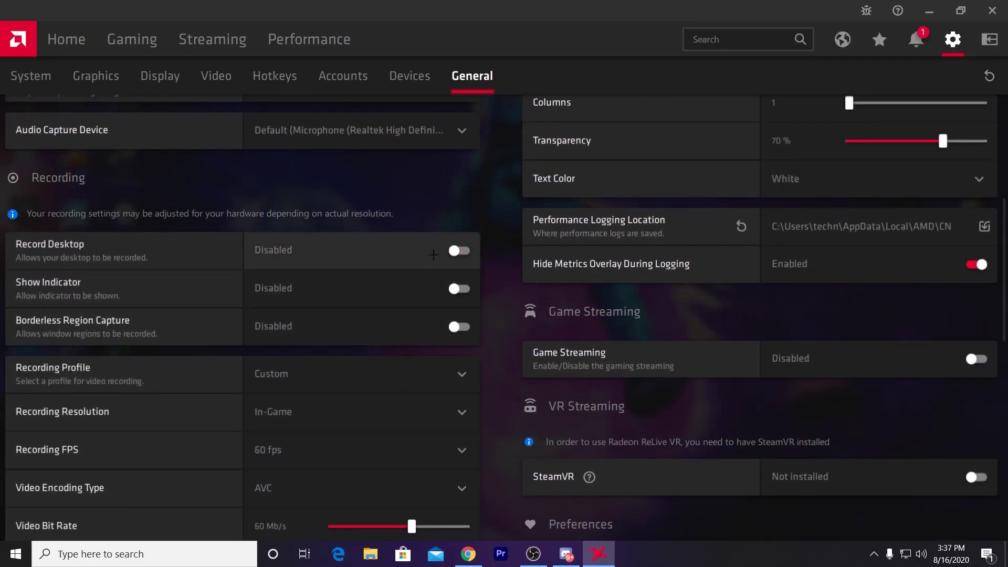
scroll(422, 293, "down", 3)
scroll(420, 294, "down", 9)
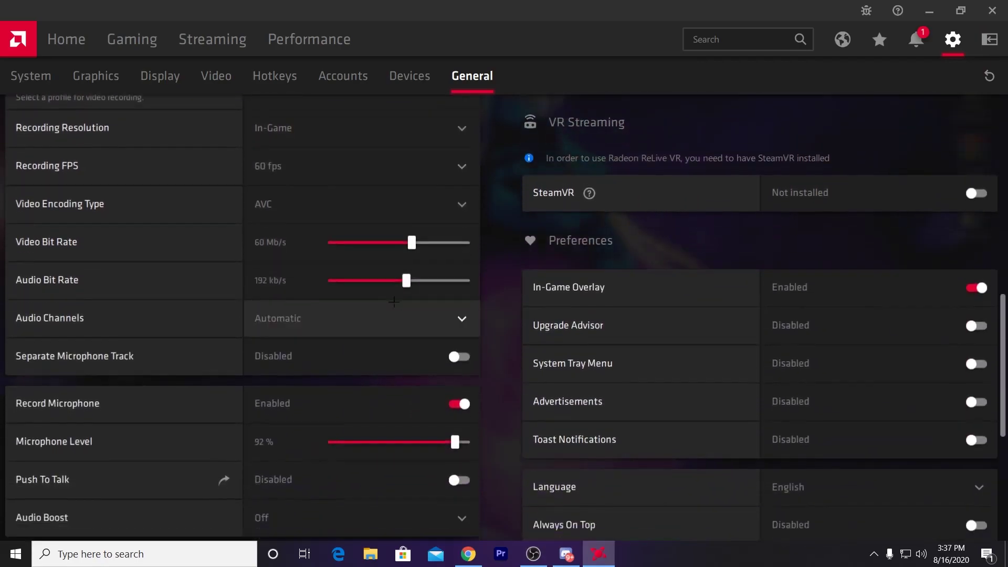
scroll(393, 295, "up", 3)
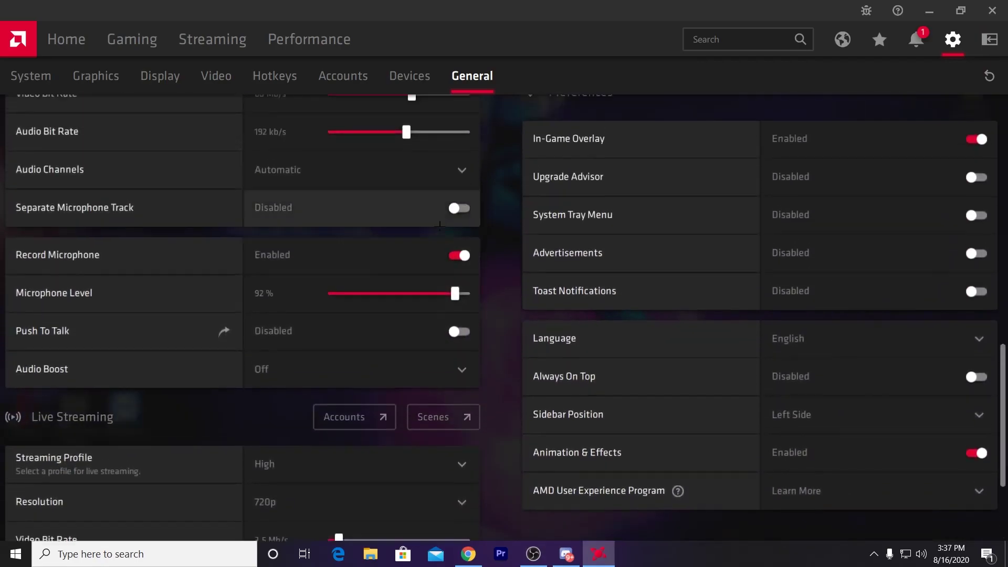
left_click(458, 259)
Step: Disable the In-Game Overlay in the Preferences and check the remaining General settings
scroll(415, 284, "down", 3)
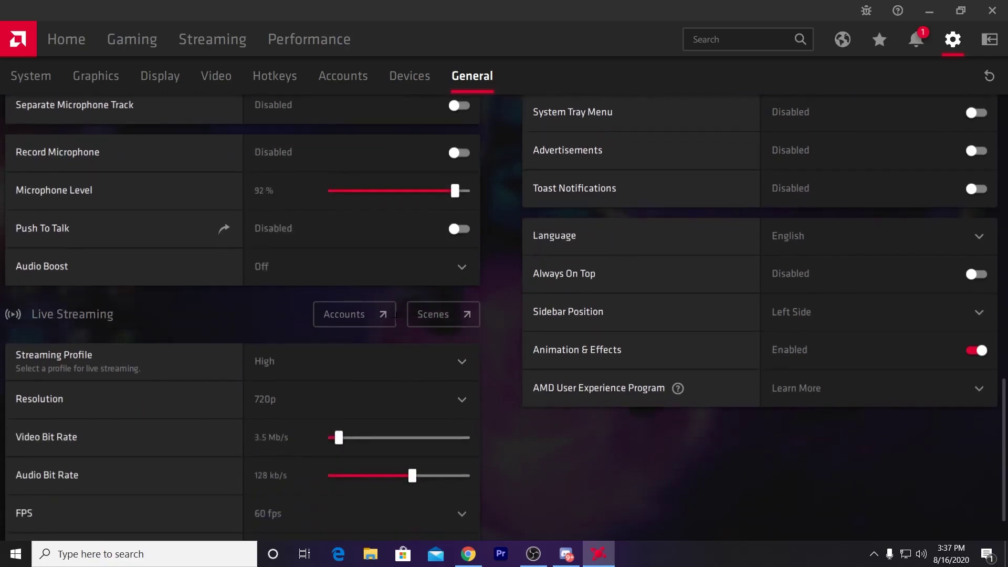
scroll(693, 278, "up", 5)
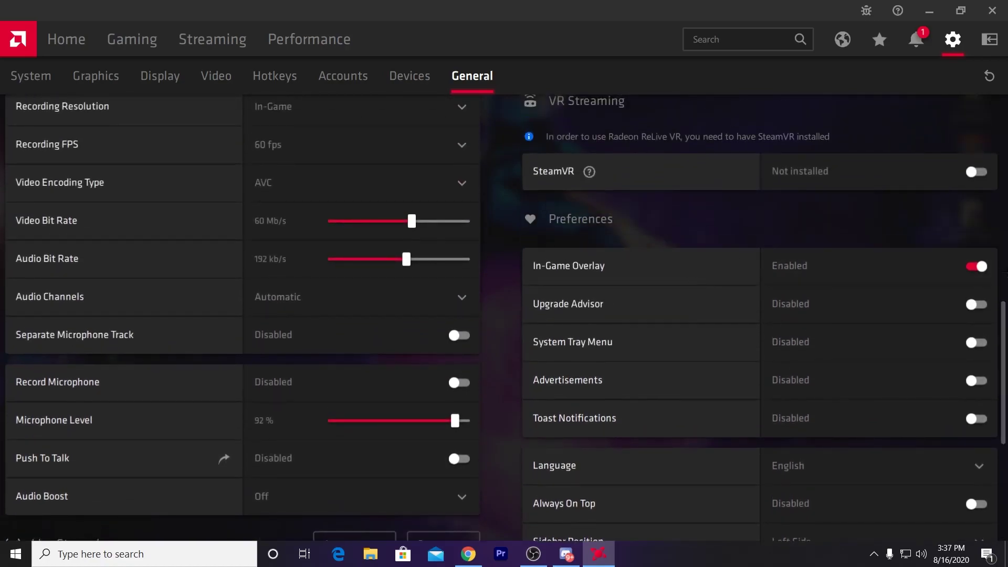
scroll(953, 273, "down", 5)
scroll(906, 265, "up", 7)
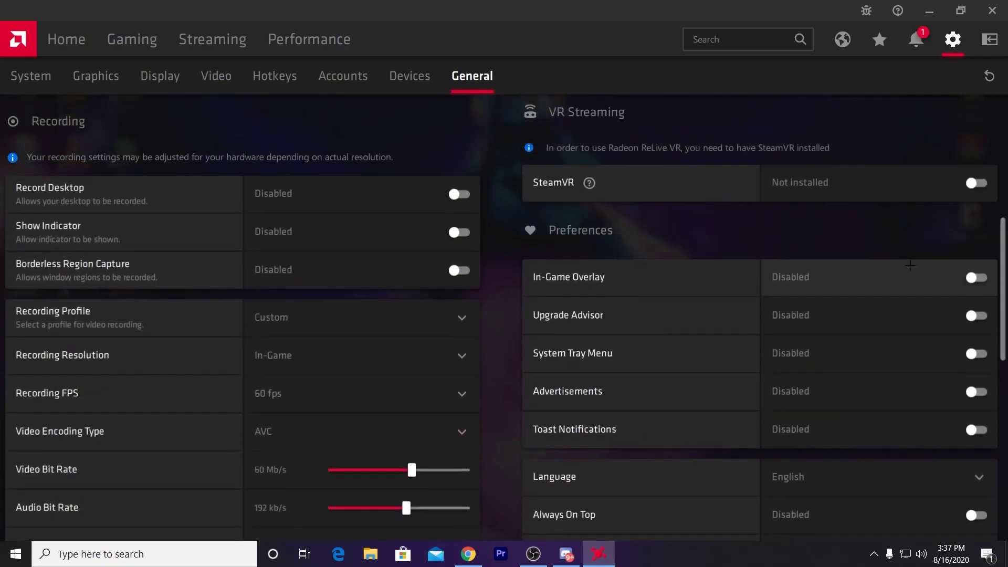
scroll(940, 319, "down", 2)
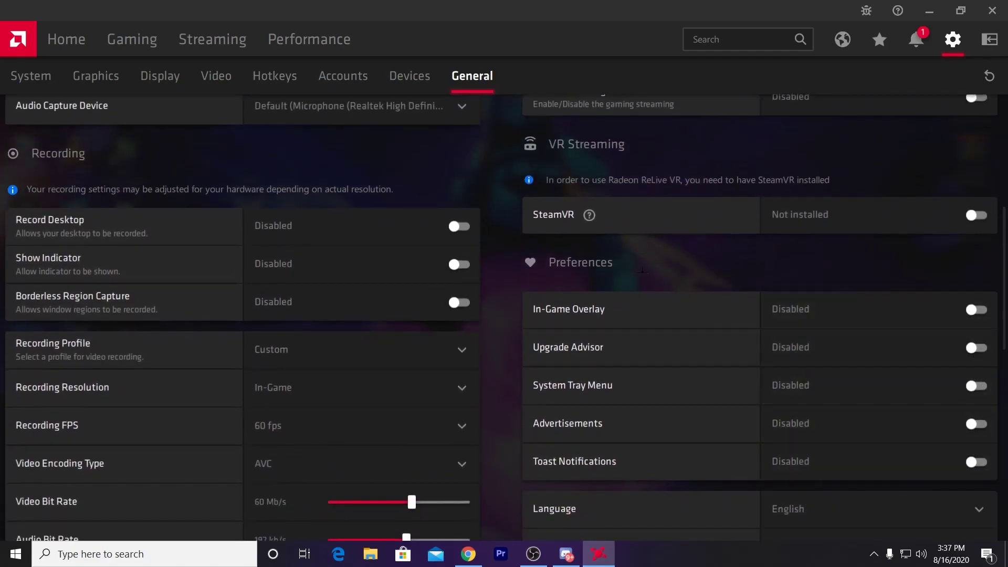
Step: Open the Grand Theft Auto V game settings and disable Radeon Anti-Lag under the Custom graphics profile
left_click(114, 45)
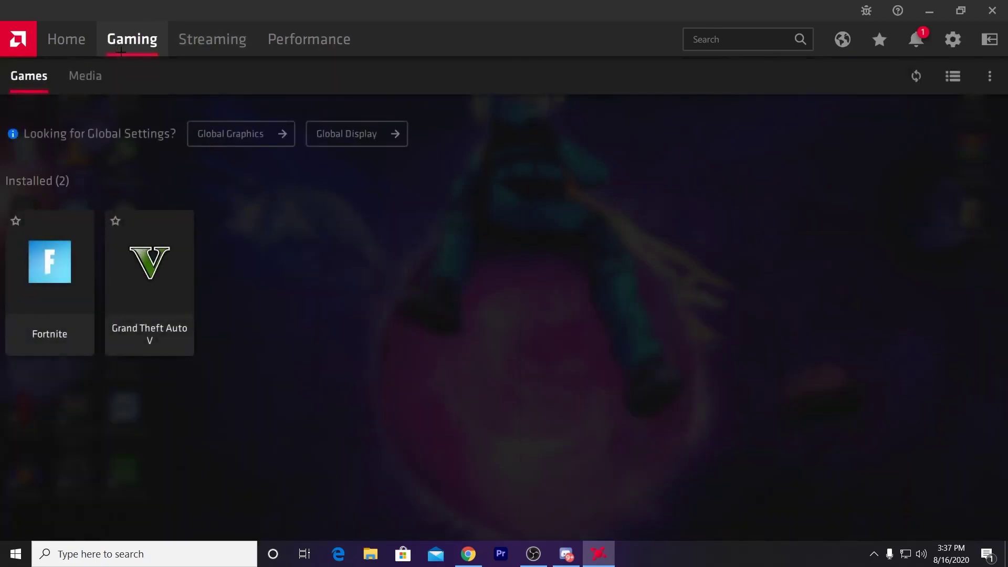
left_click(130, 268)
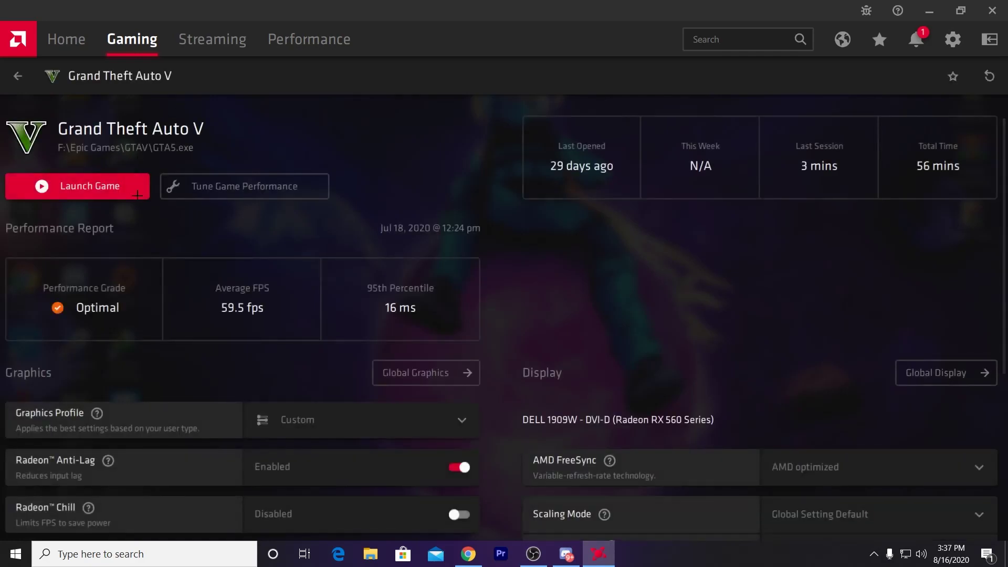
scroll(137, 188, "down", 3)
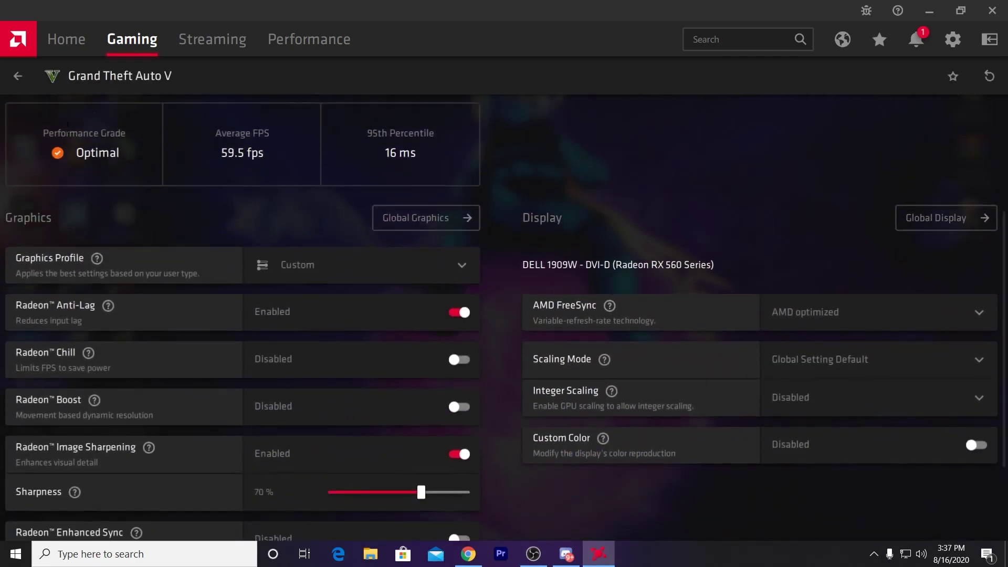
left_click(355, 268)
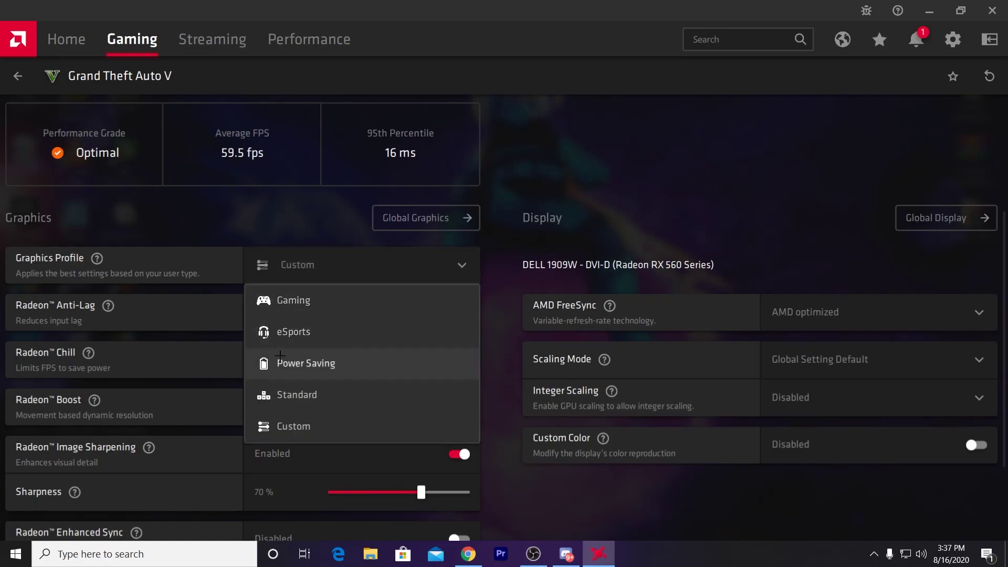
left_click(293, 297)
left_click(459, 314)
Step: Keep the game's Radeon Image Sharpening enabled at 70% sharpness and set Wait for Vertical Refresh to Always off
scroll(419, 307, "down", 3)
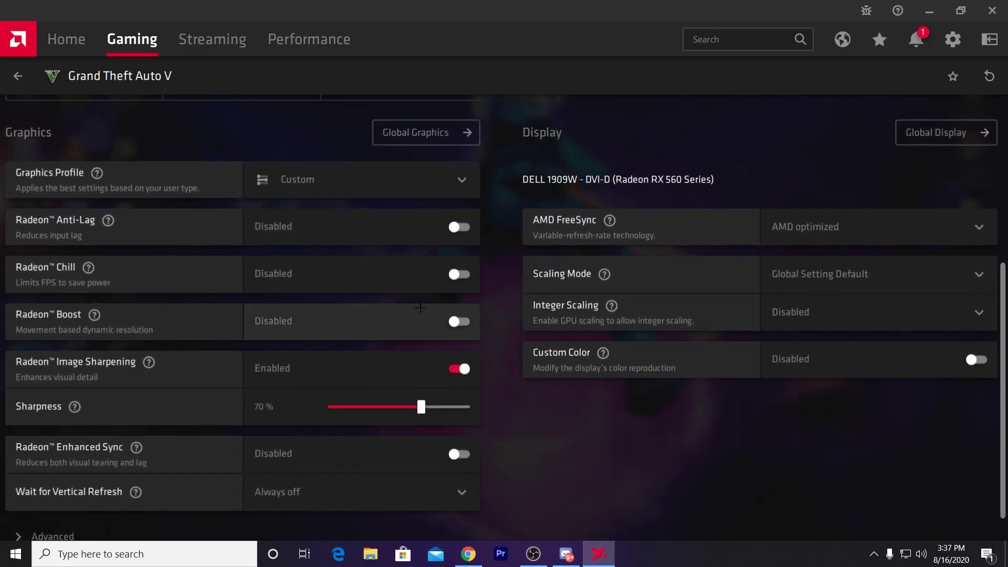
left_click(458, 336)
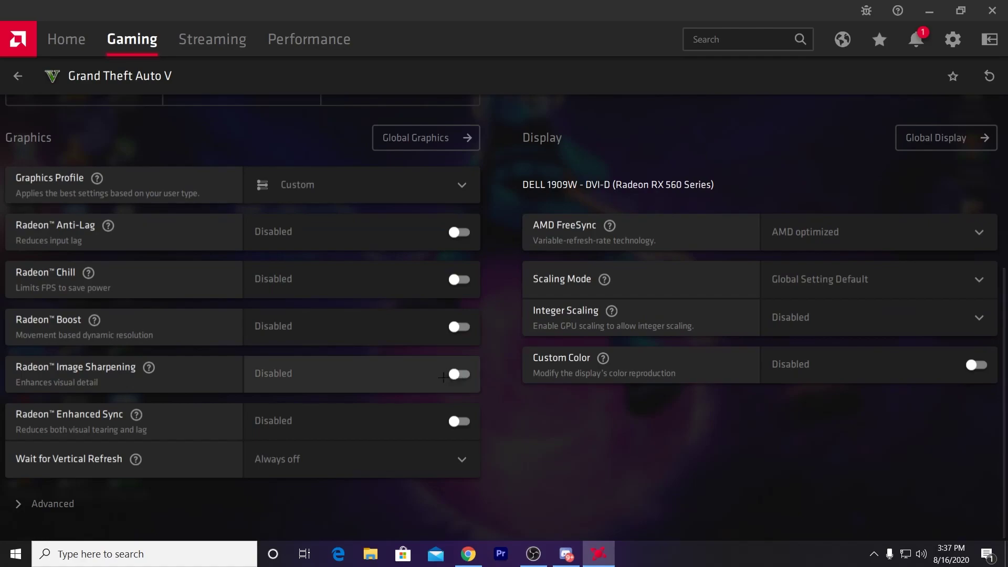
left_click(458, 374)
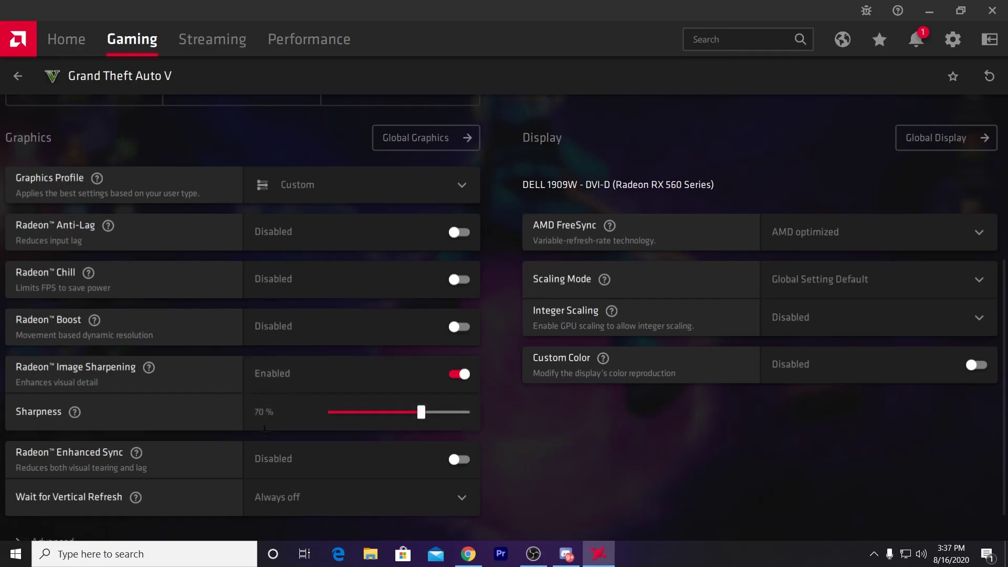
scroll(284, 412, "down", 1)
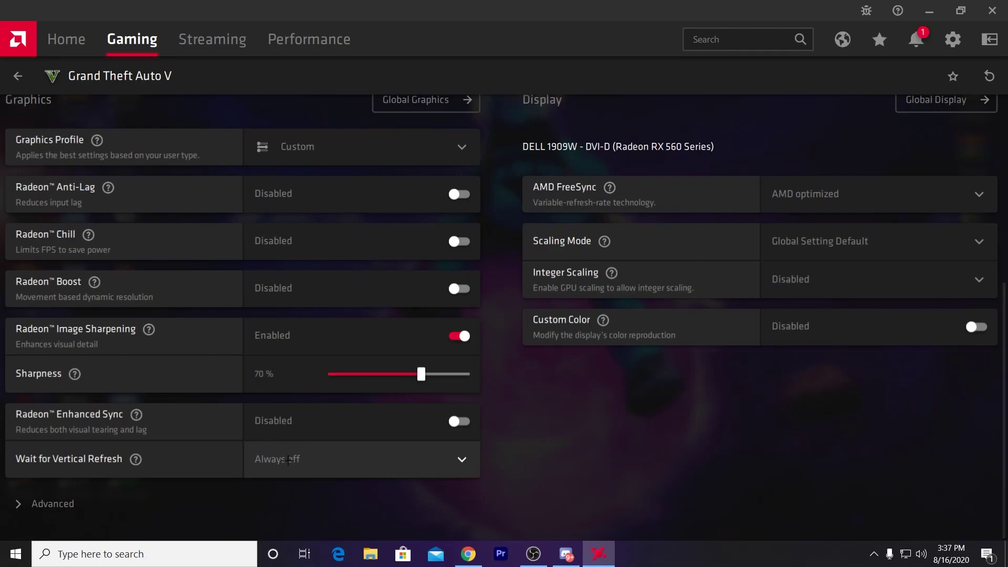
left_click(300, 460)
left_click(303, 432)
Step: Expand Grand Theft Auto V's advanced graphics settings and set Anti-Aliasing to Enhance application settings
left_click(52, 503)
scroll(199, 364, "down", 4)
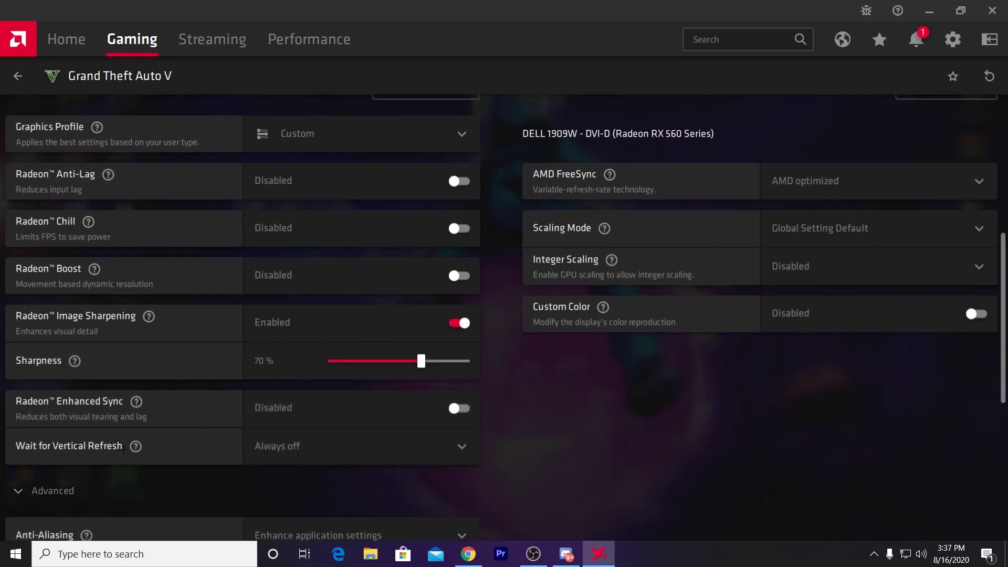
scroll(200, 364, "down", 4)
left_click(322, 195)
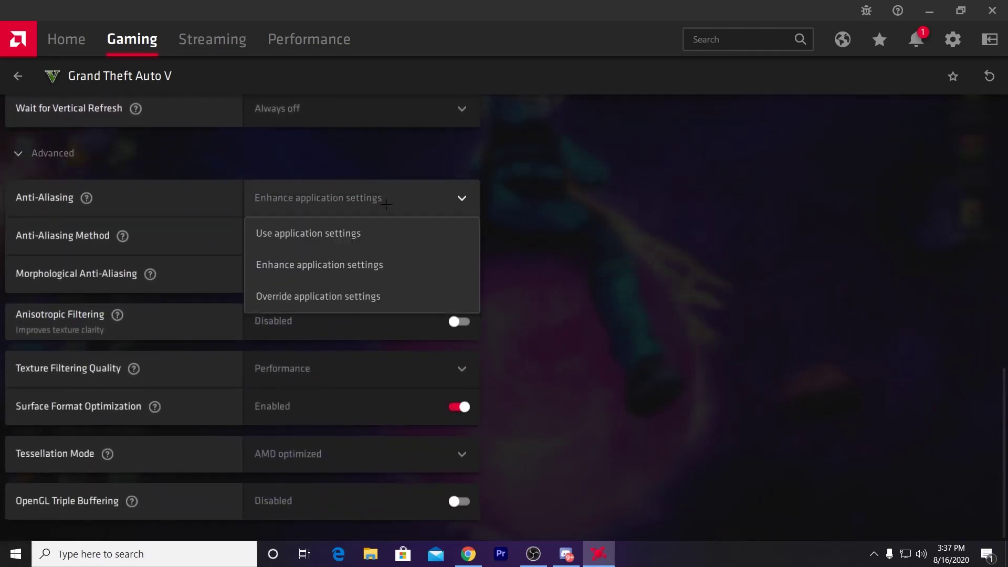
left_click(302, 277)
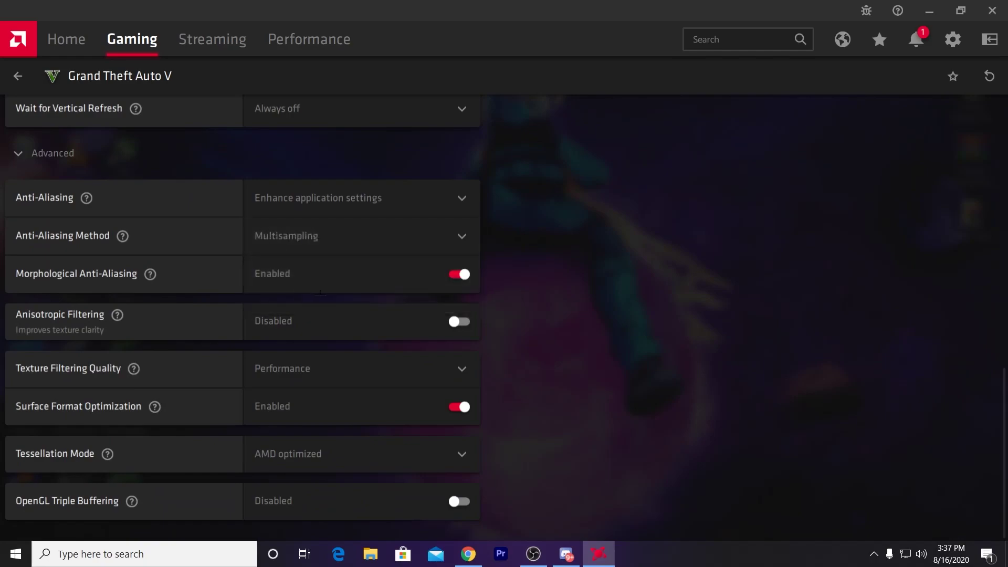
Step: Set the game's Texture Filtering Quality to Performance and its Tessellation Mode to AMD optimized
left_click(315, 368)
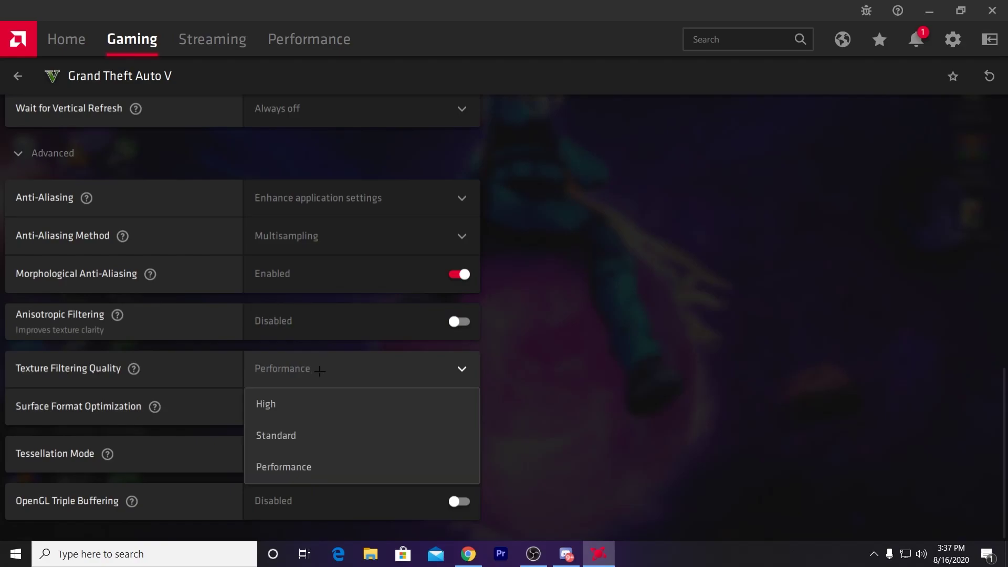
left_click(307, 465)
left_click(286, 461)
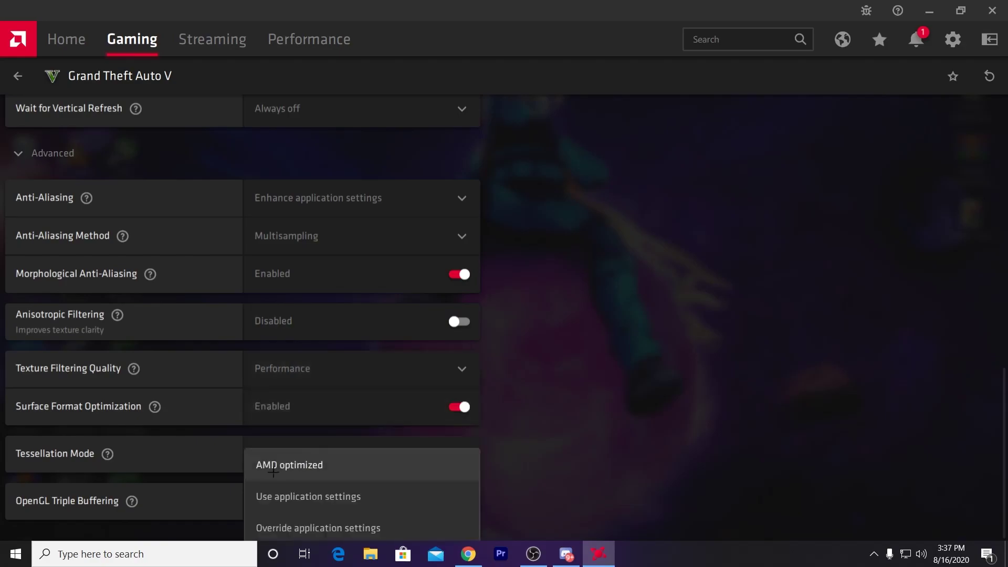
left_click(290, 465)
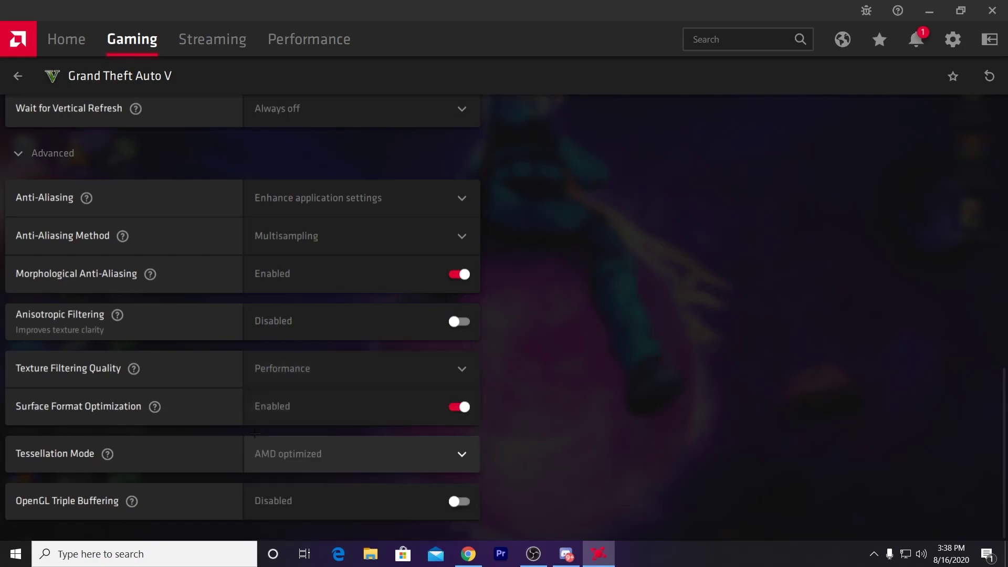
scroll(286, 449, "up", 15)
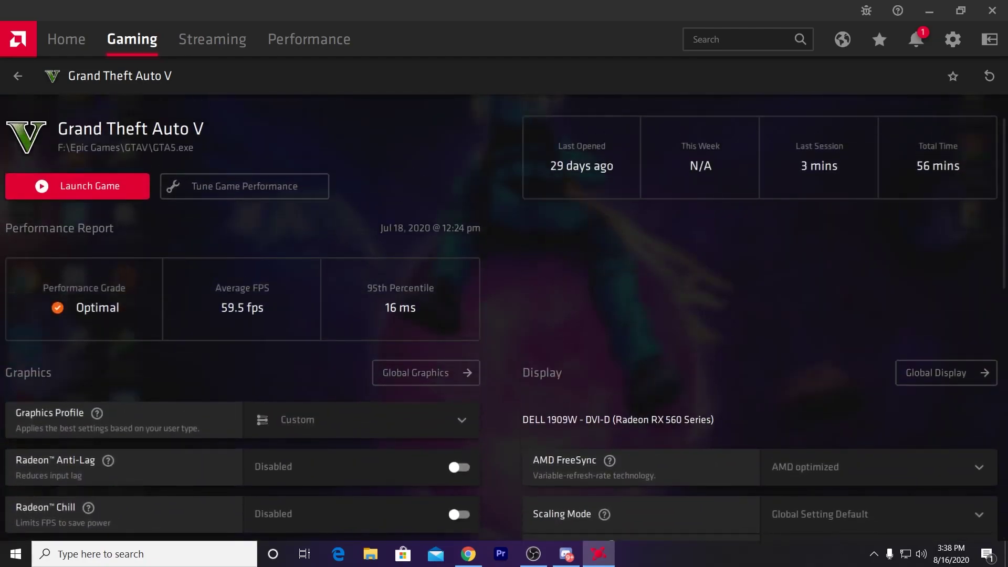
Step: Return to the games list, open the Fortnite settings and choose the Custom graphics profile
left_click(18, 76)
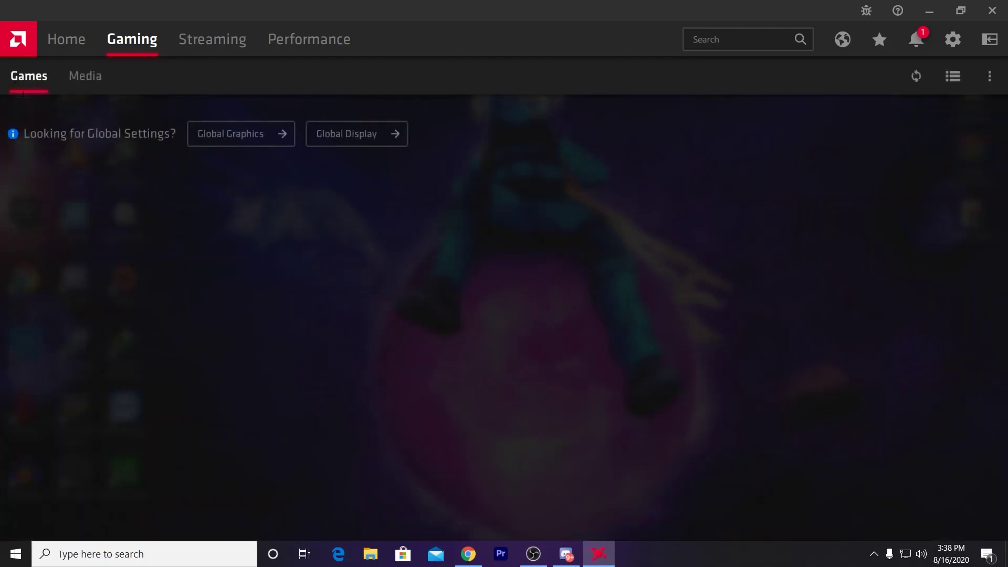
left_click(55, 269)
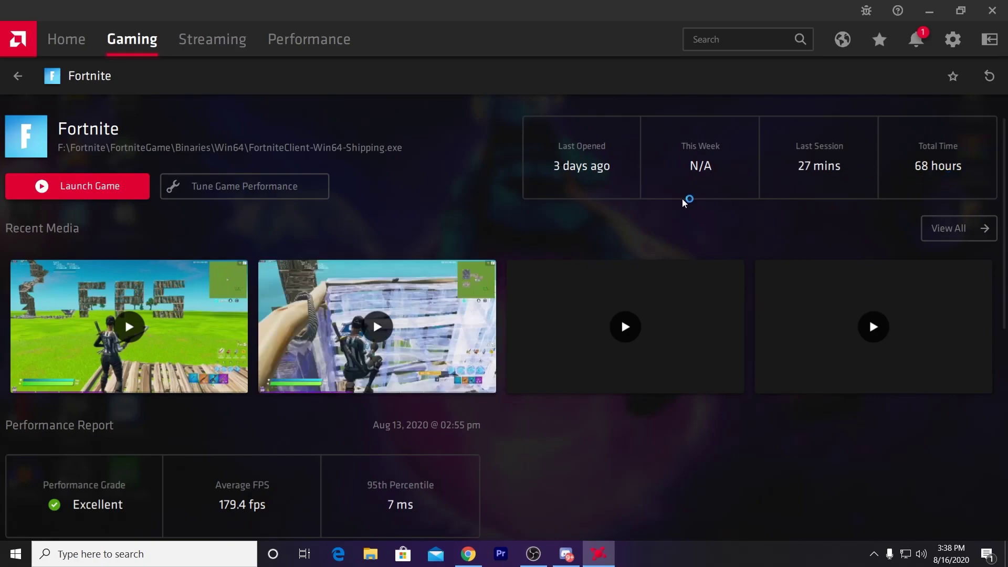
scroll(629, 203, "down", 5)
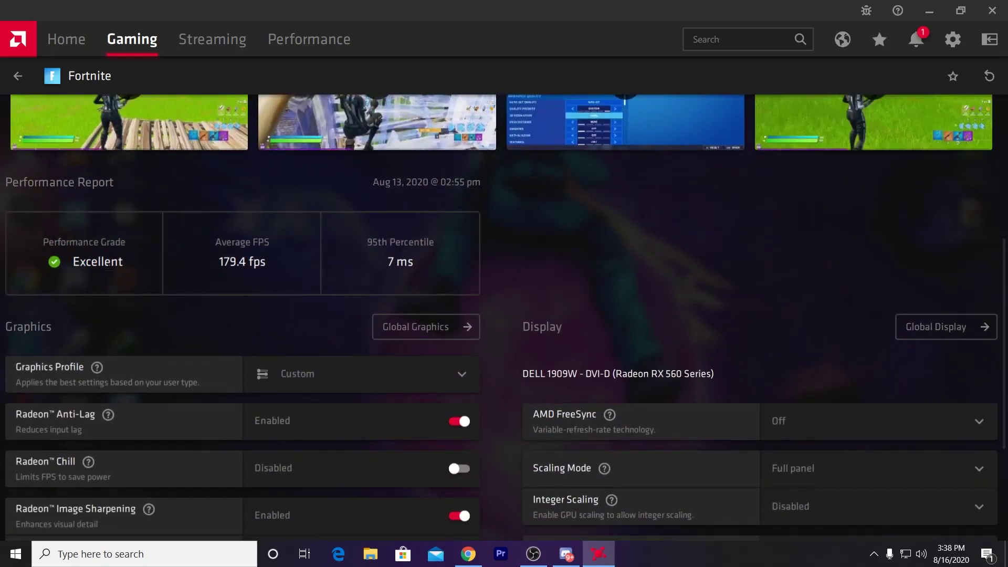
scroll(434, 282, "down", 4)
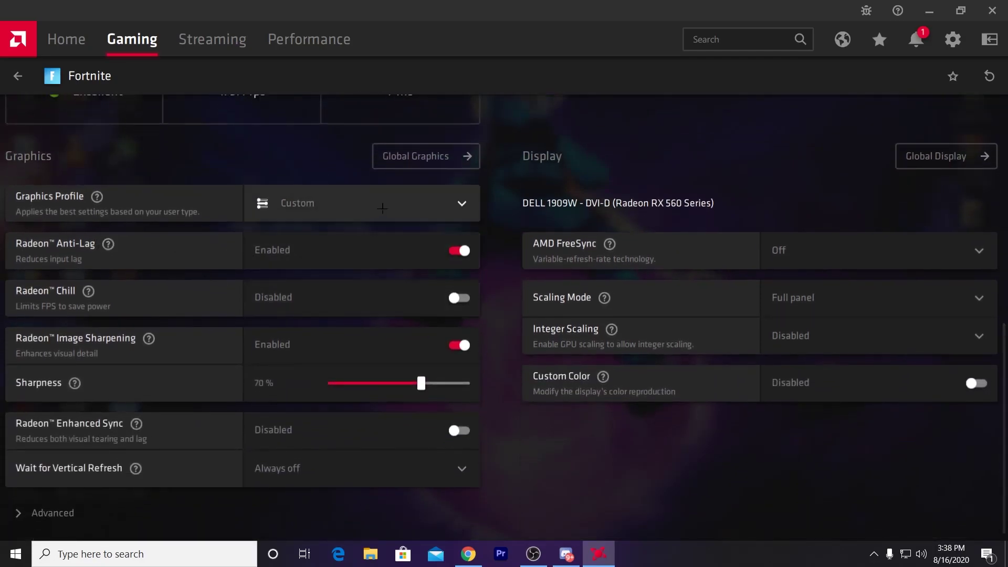
left_click(367, 203)
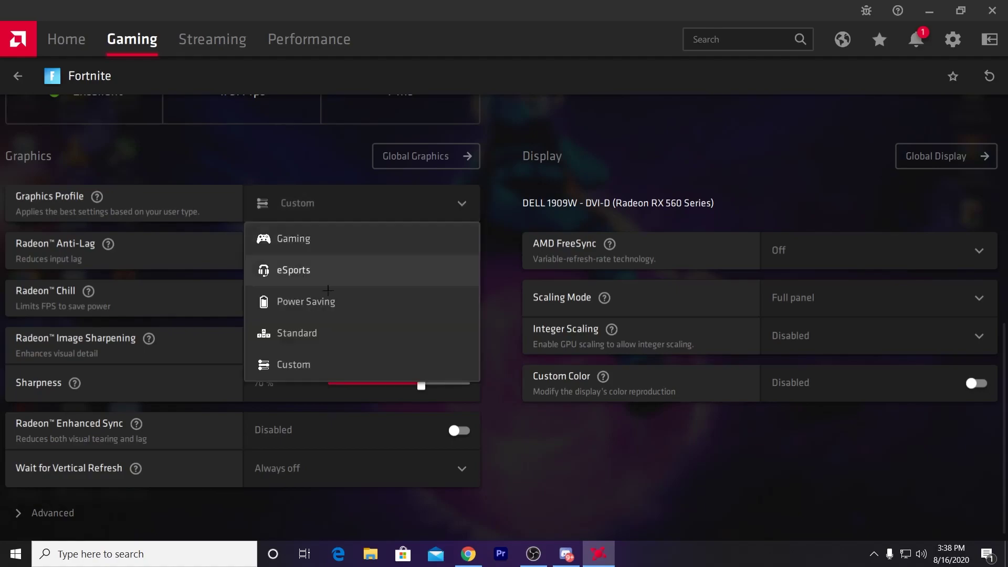
left_click(294, 366)
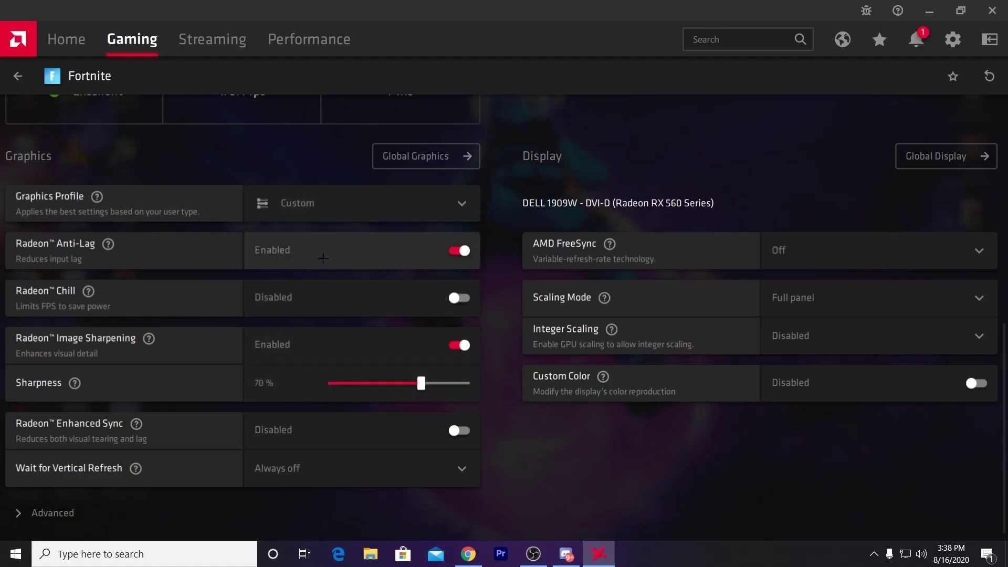
Step: Review Fortnite's Image Sharpening, Wait for Vertical Refresh and Advanced graphics settings, and close Radeon Software
scroll(386, 304, "down", 1)
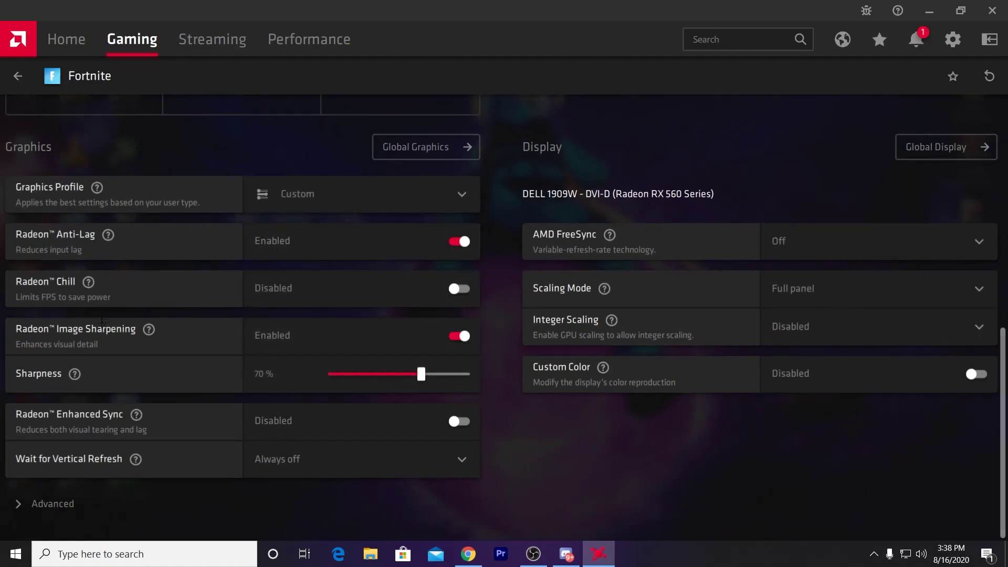
left_click(390, 335)
left_click(388, 374)
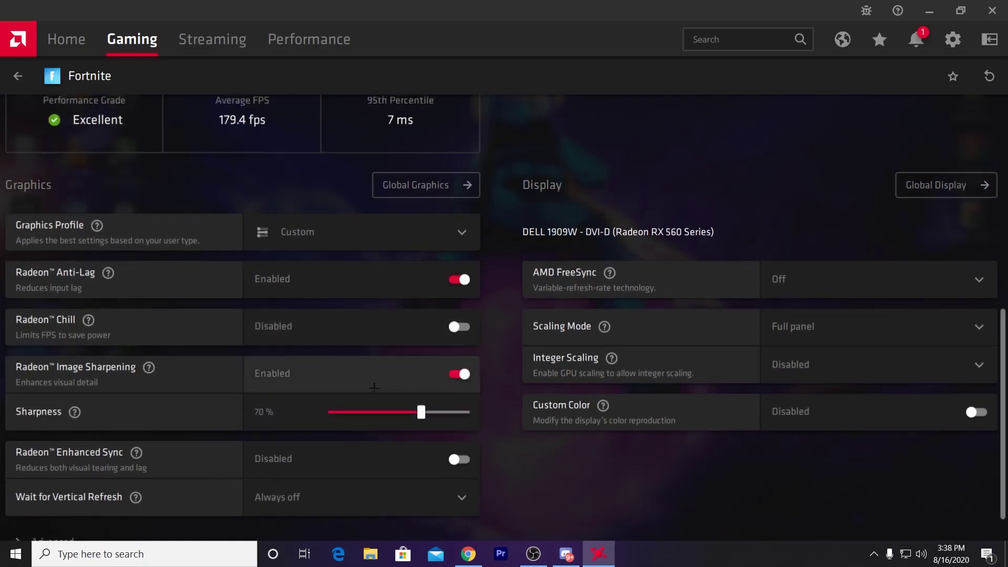
scroll(355, 405, "down", 2)
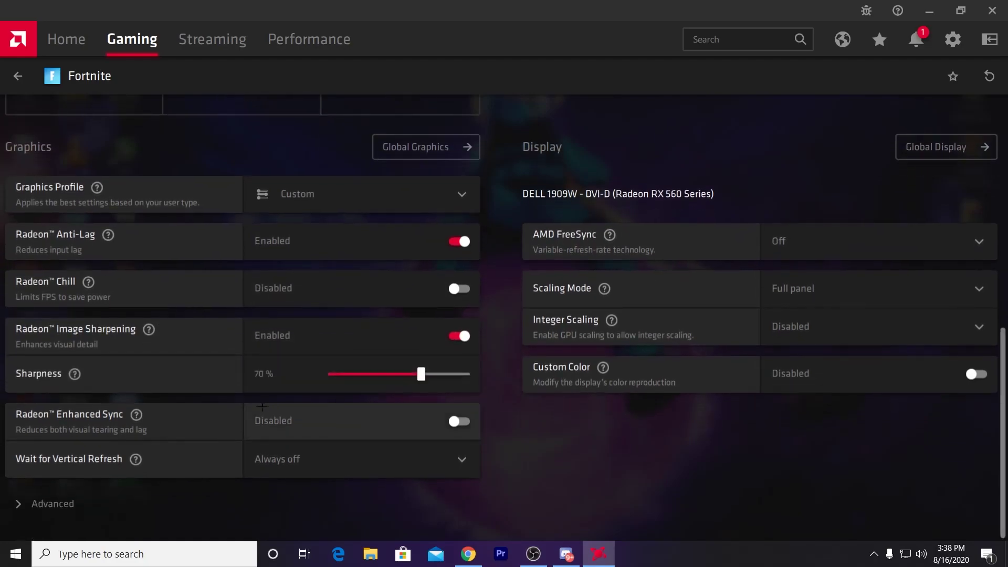
left_click(315, 458)
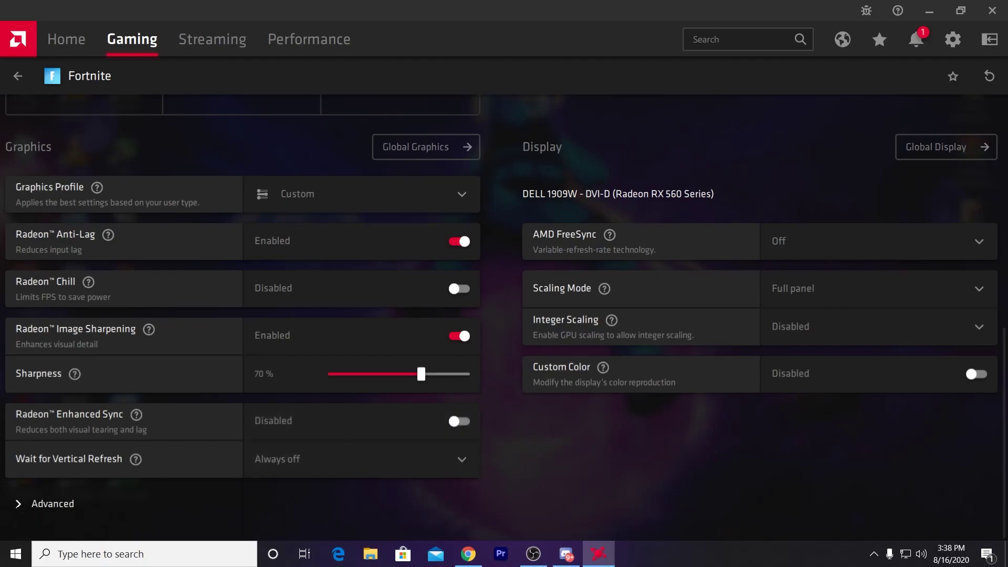
left_click(53, 503)
scroll(196, 412, "down", 10)
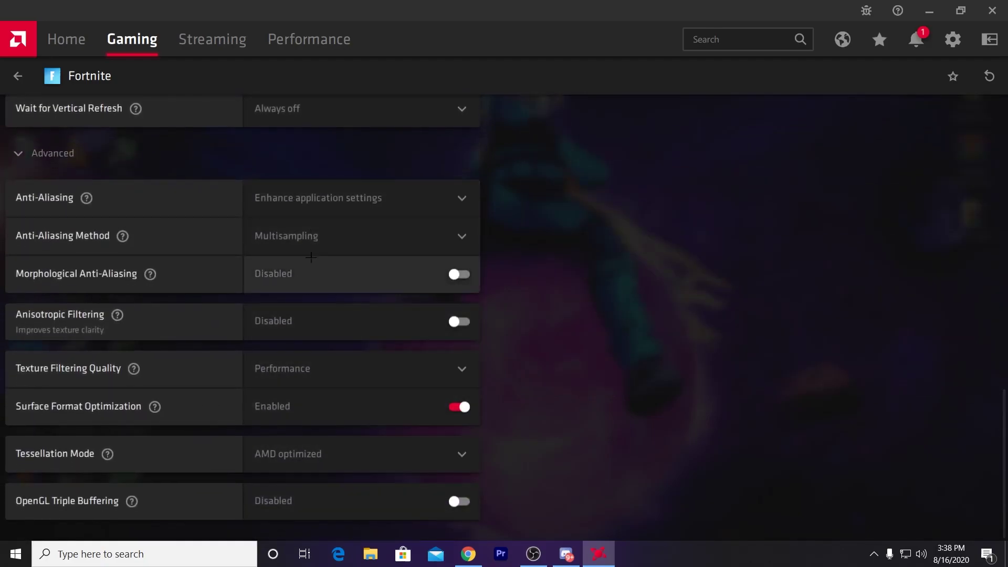
scroll(310, 265, "up", 10)
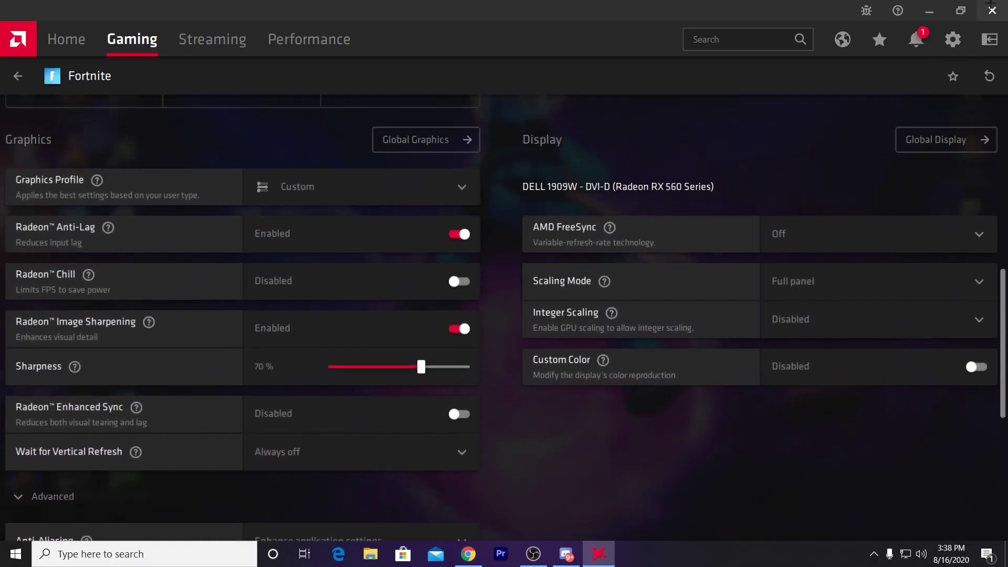
left_click(990, 5)
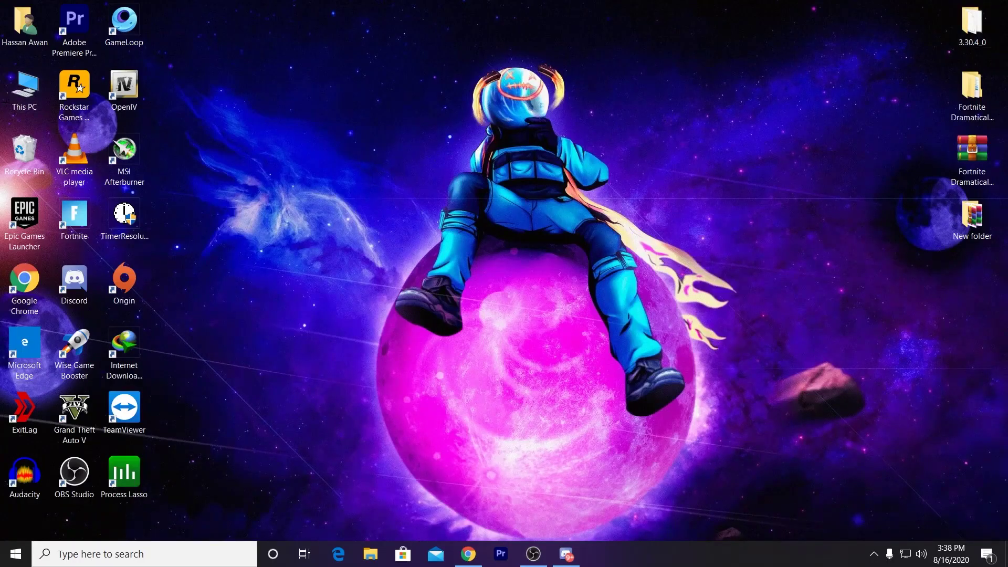
Step: Open the Windows Performance Options through This PC's properties and the advanced system settings
right_click(16, 90)
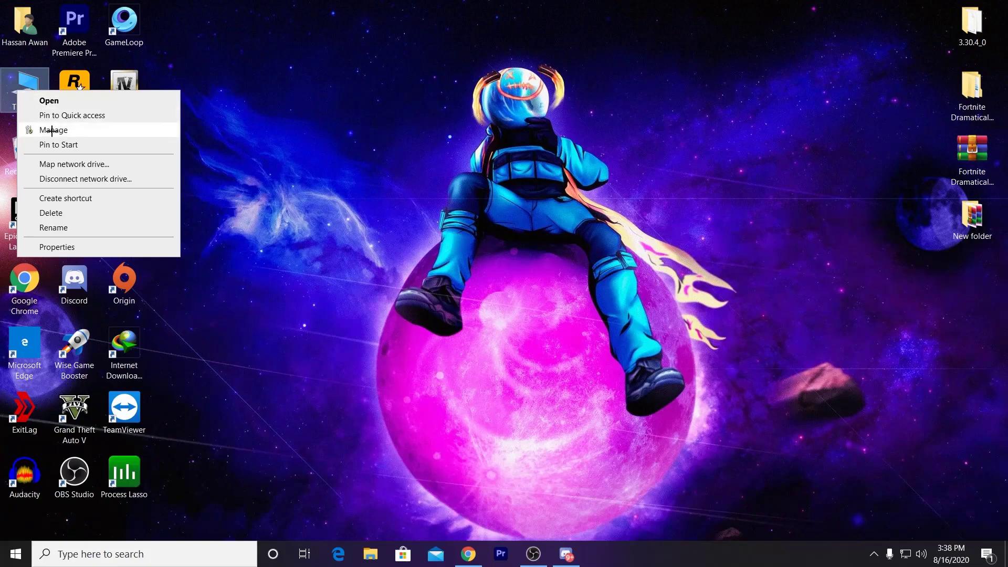
left_click(61, 247)
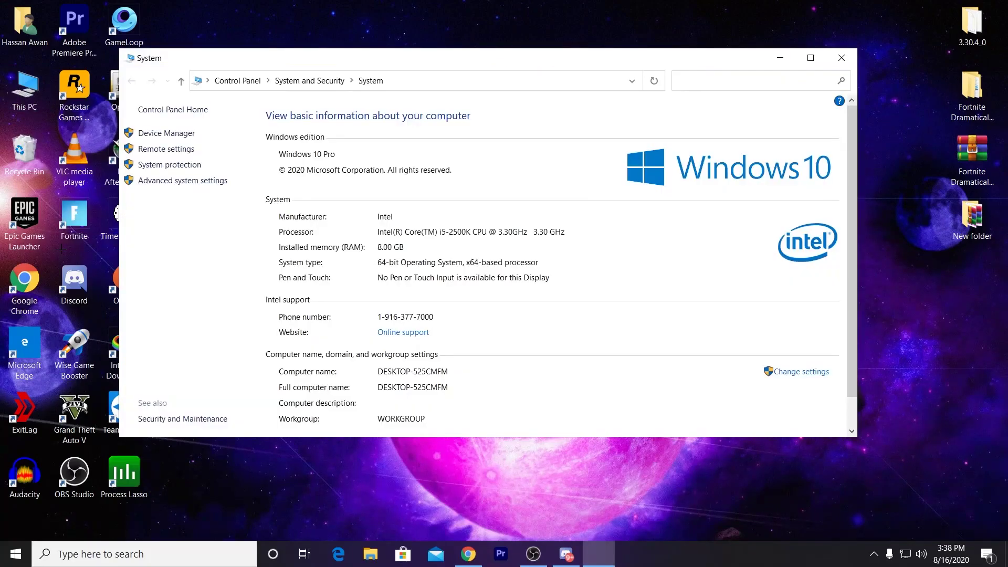
left_click(182, 188)
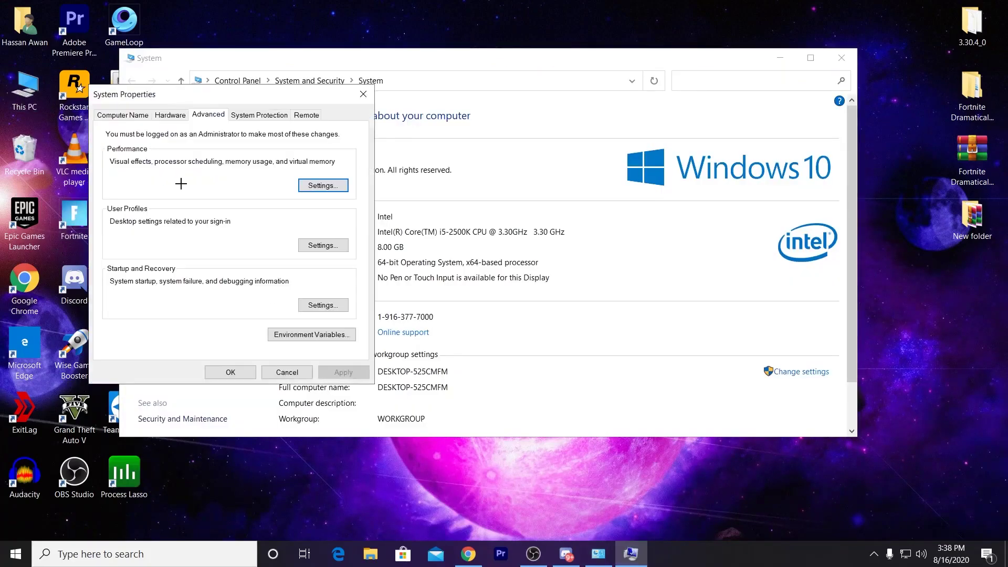
left_click(312, 185)
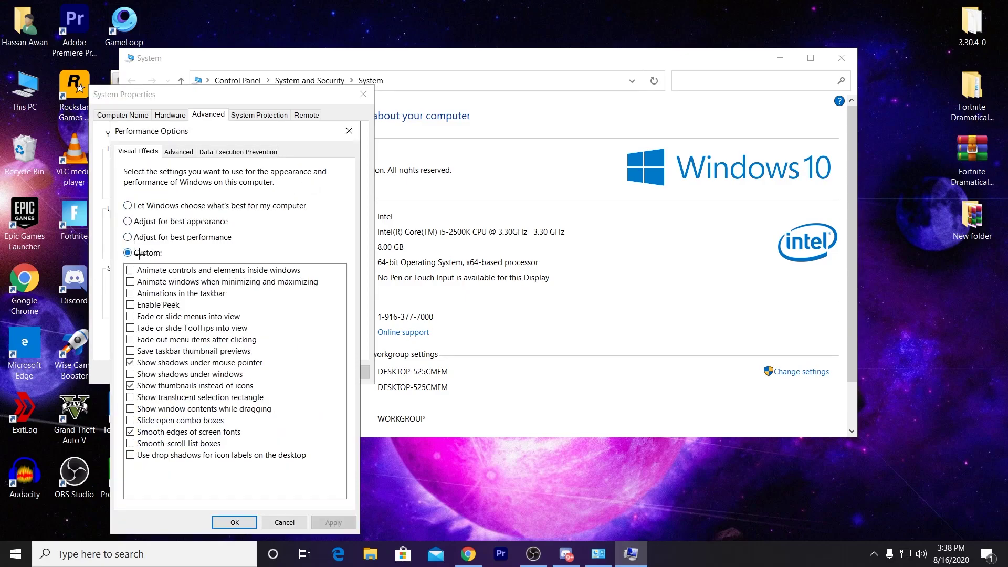
Step: Apply Custom visual effects with only mouse pointer shadows, thumbnails instead of icons and smooth screen font edges enabled, and close System Properties
left_click(130, 363)
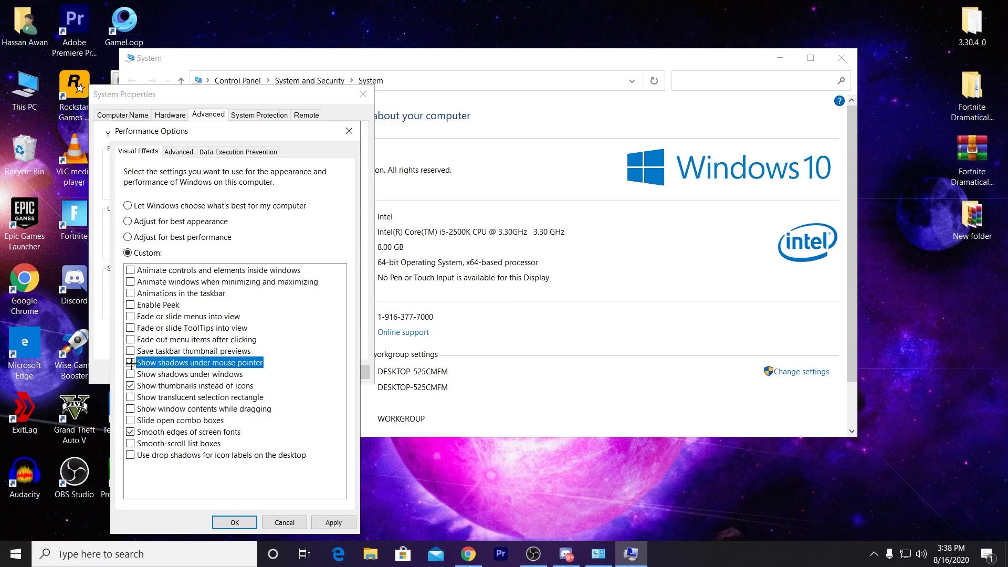
left_click(130, 351)
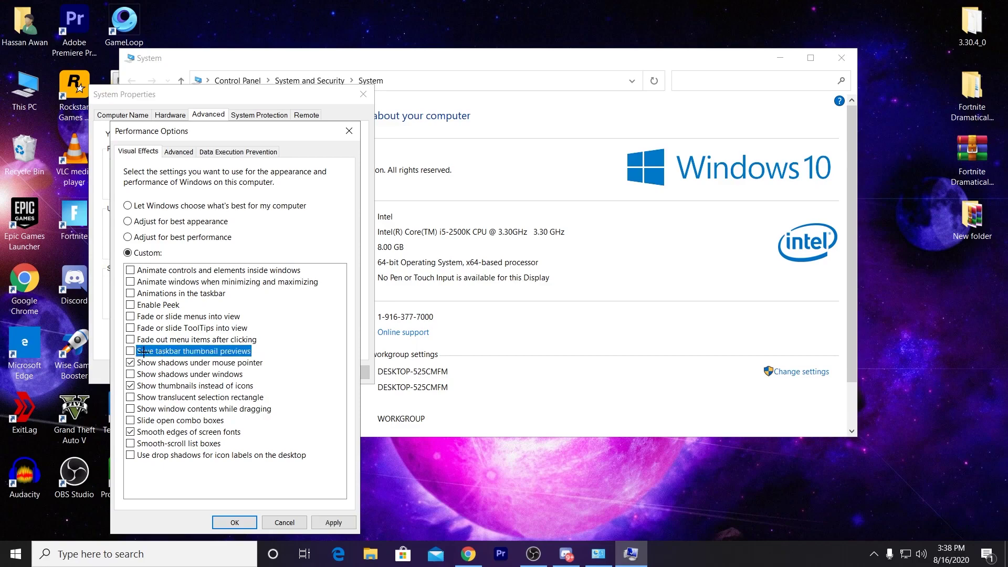
left_click(131, 387)
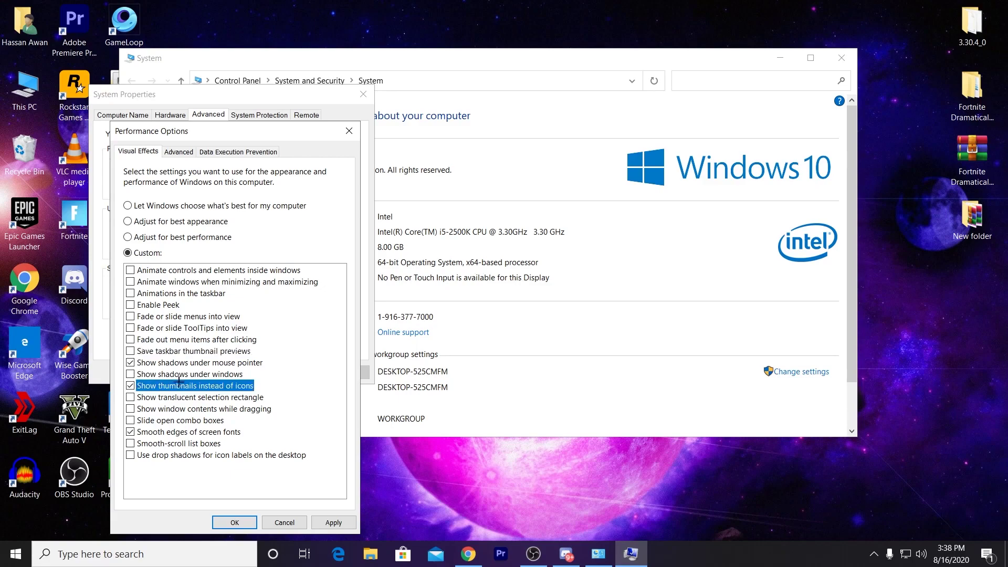
left_click(130, 432)
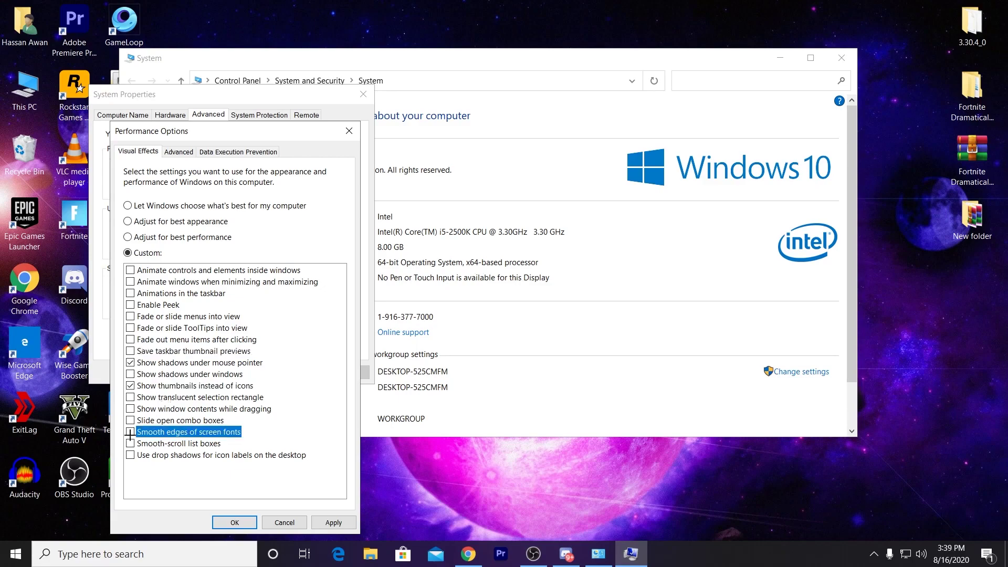
left_click(332, 522)
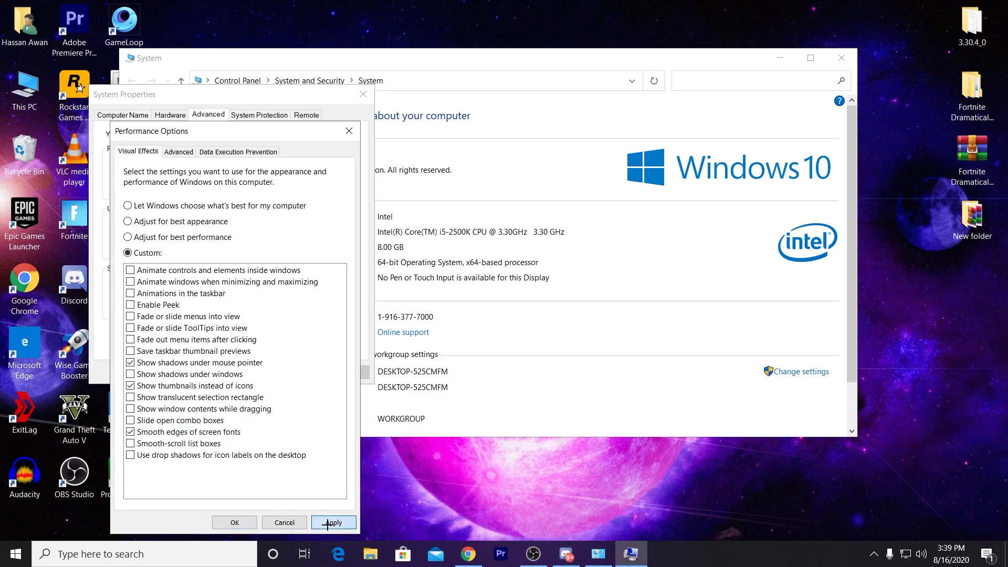
left_click(234, 522)
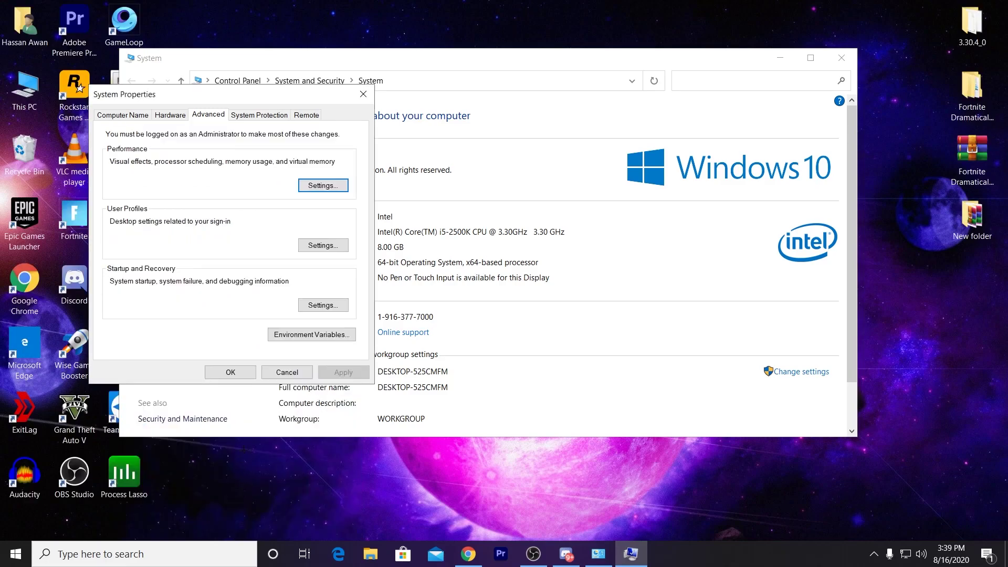
left_click(229, 373)
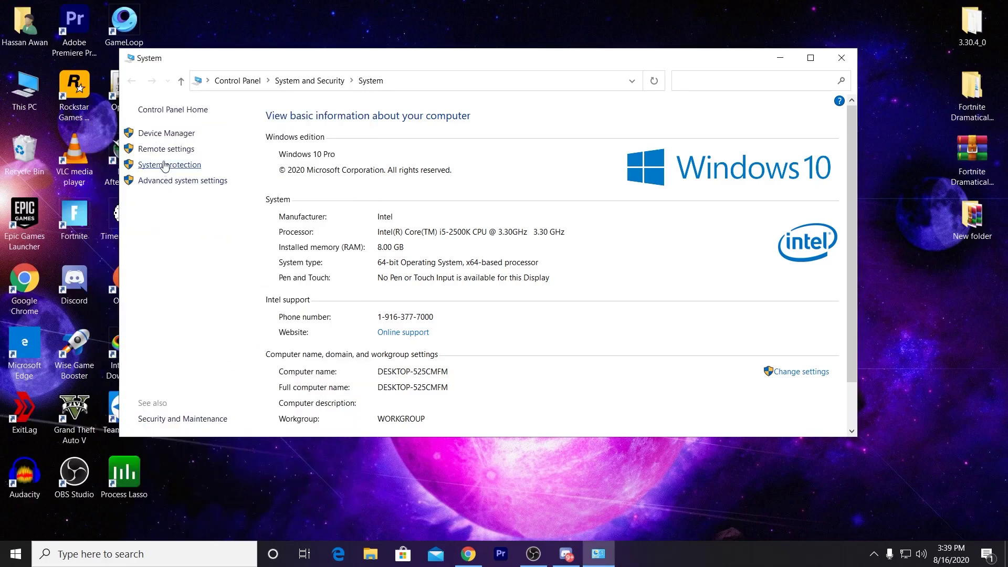
Step: Open Device Manager and expand the System devices category
left_click(152, 135)
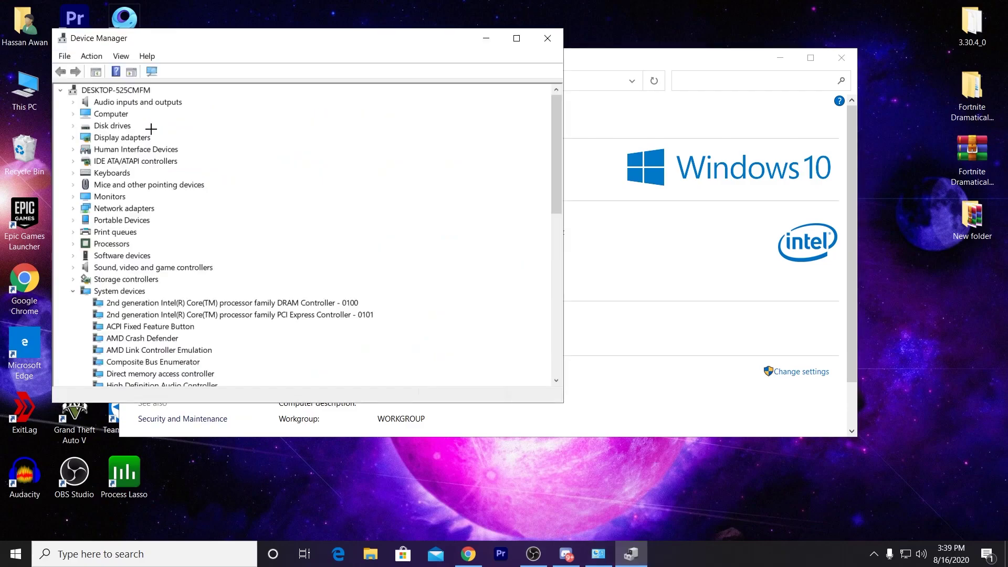
scroll(151, 143, "down", 2)
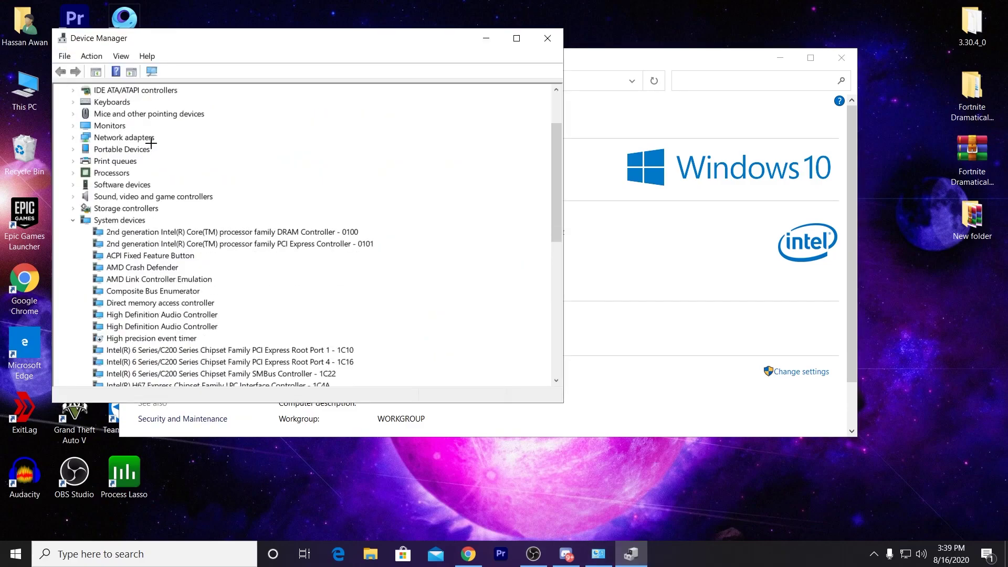
scroll(151, 143, "down", 1)
left_click(70, 185)
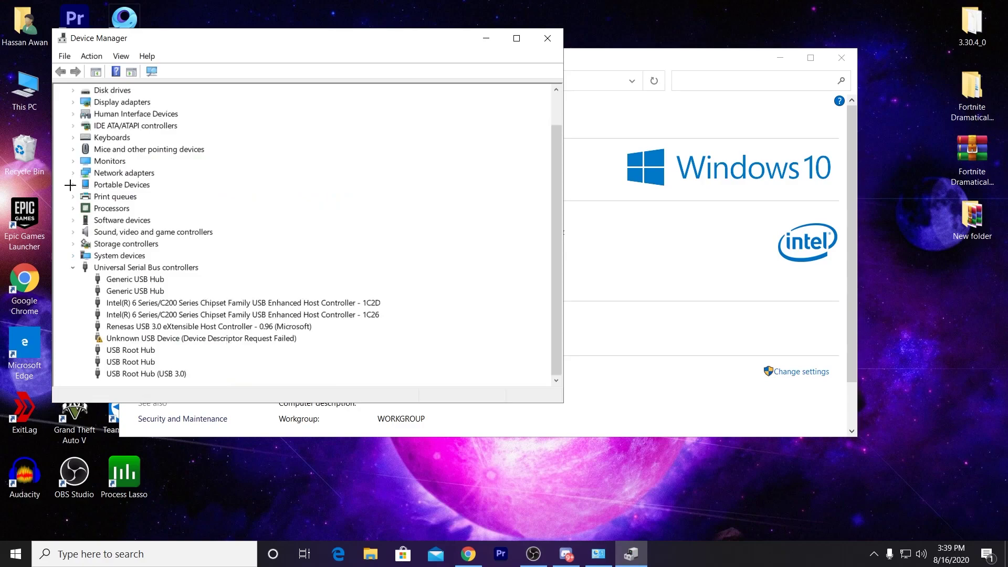
left_click(78, 255)
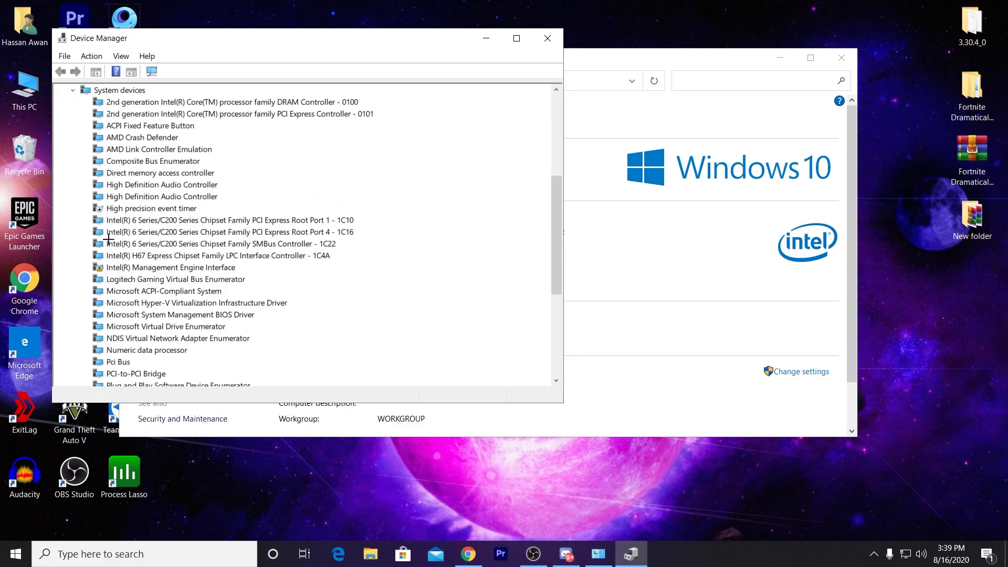
Step: Enable the High precision event timer under System devices
left_click(129, 210)
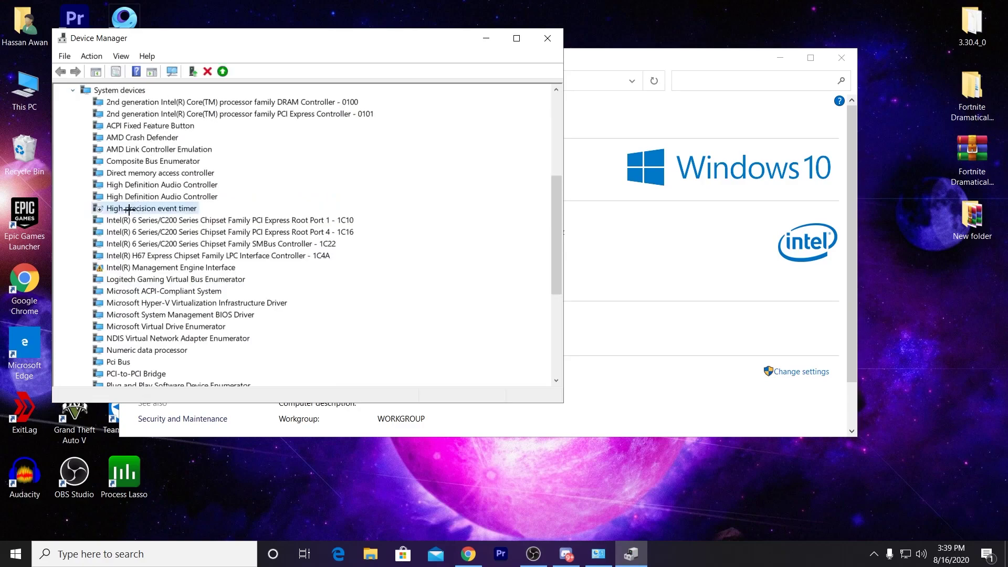
right_click(137, 209)
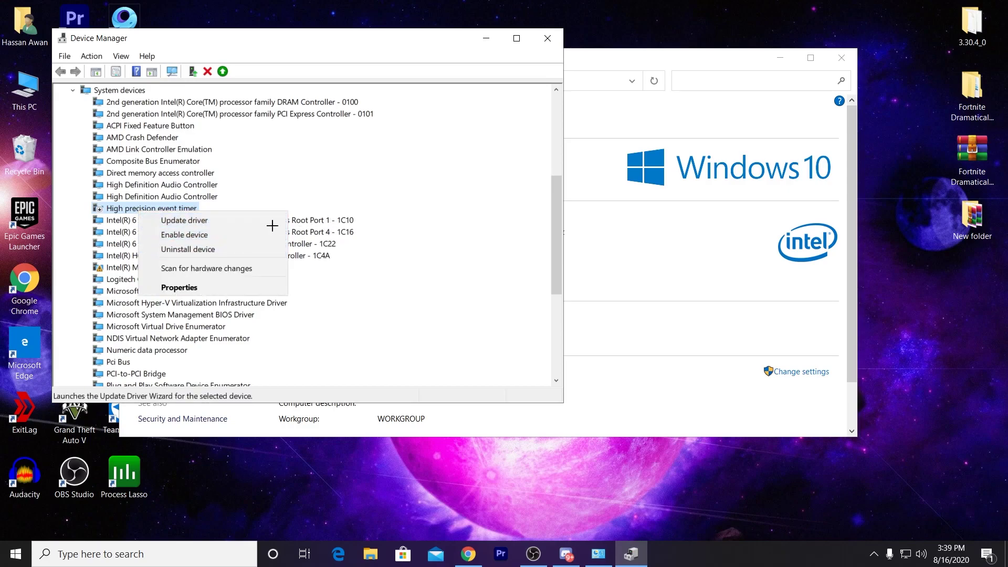
left_click(199, 234)
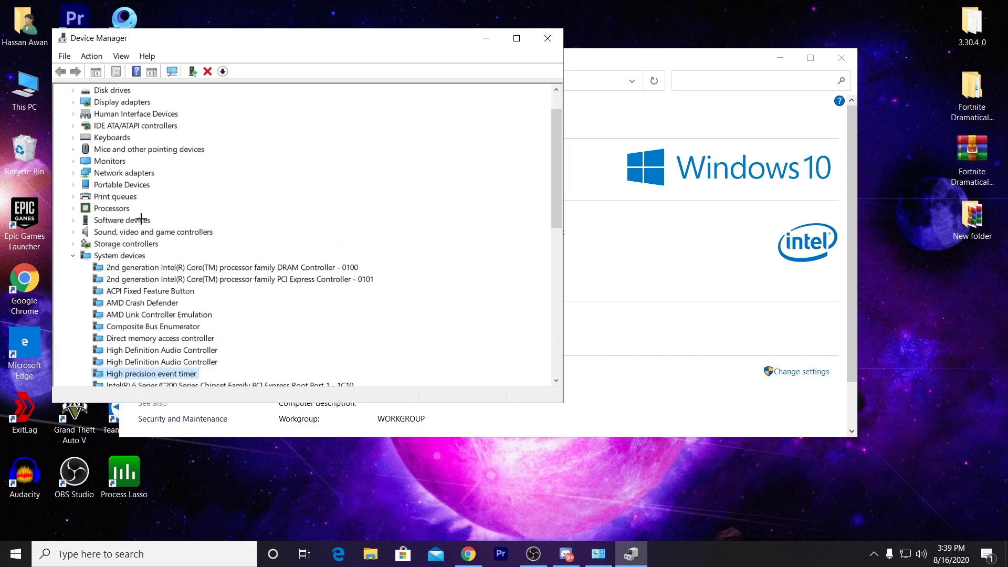
Step: Disable the High precision event timer device, and close Device Manager and the System window
right_click(124, 373)
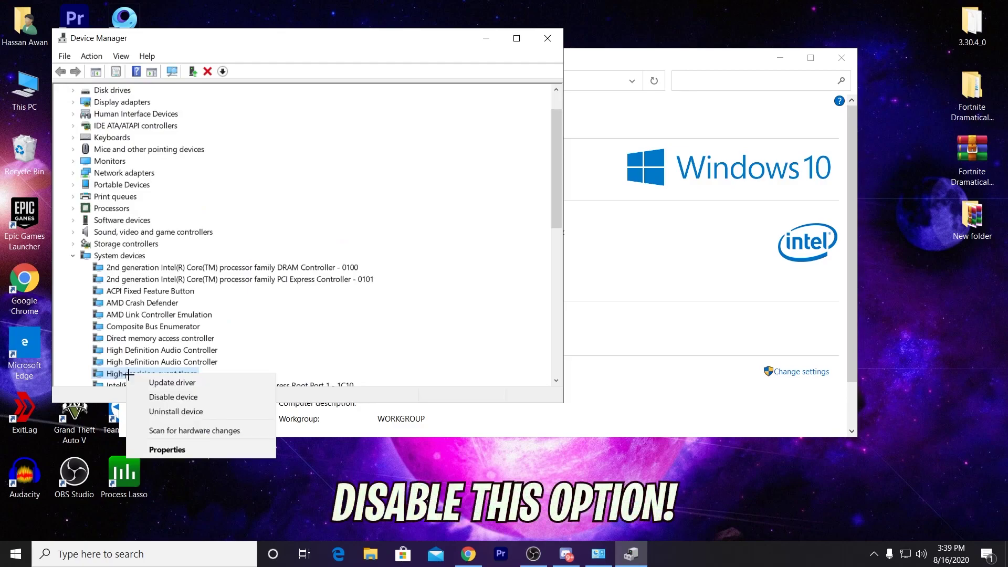
left_click(168, 398)
left_click(535, 293)
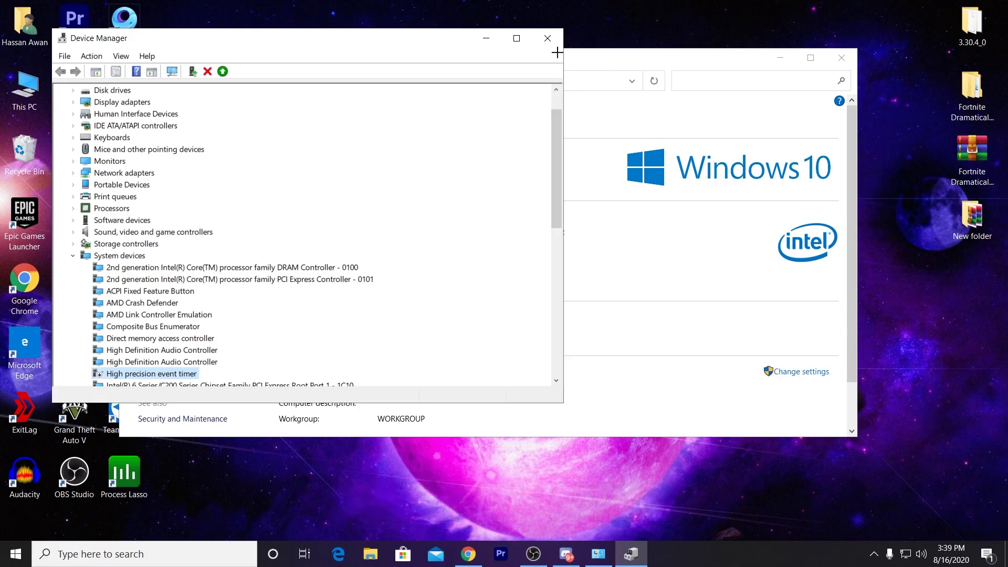
left_click(548, 38)
left_click(841, 58)
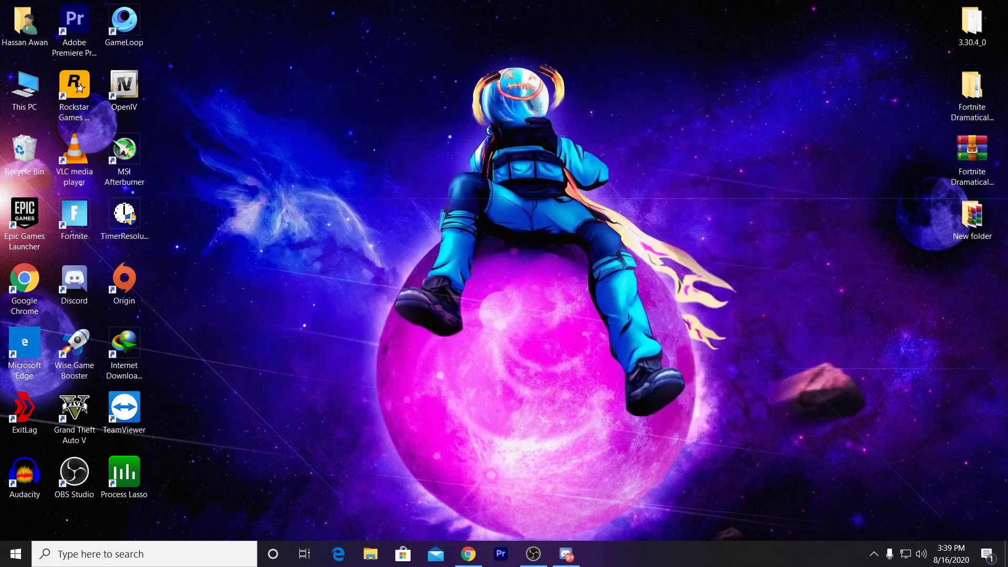
Step: Open Windows Settings maximized and toggle Delivery Optimization's Allow downloads from other PCs on and back off
left_click(3, 561)
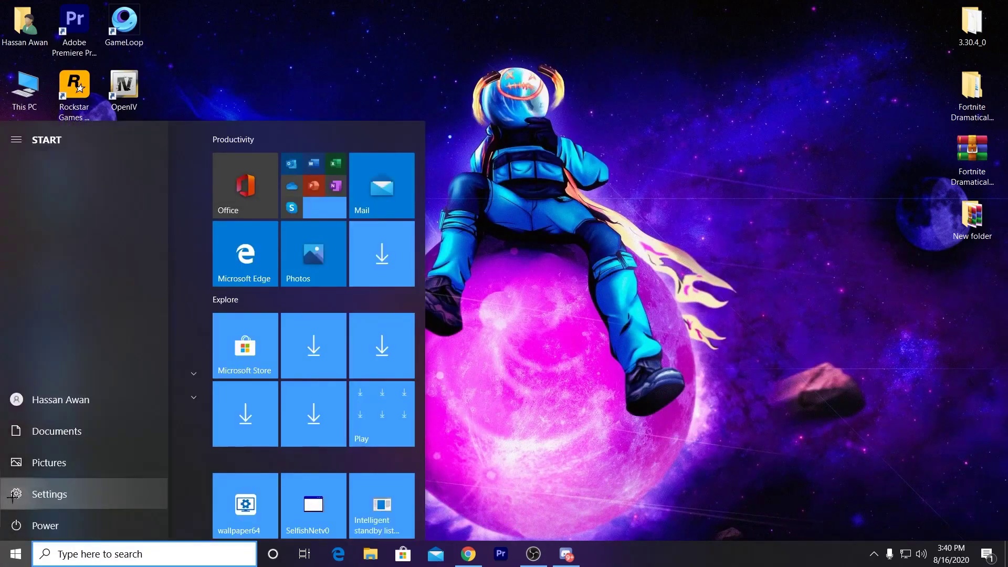
left_click(16, 490)
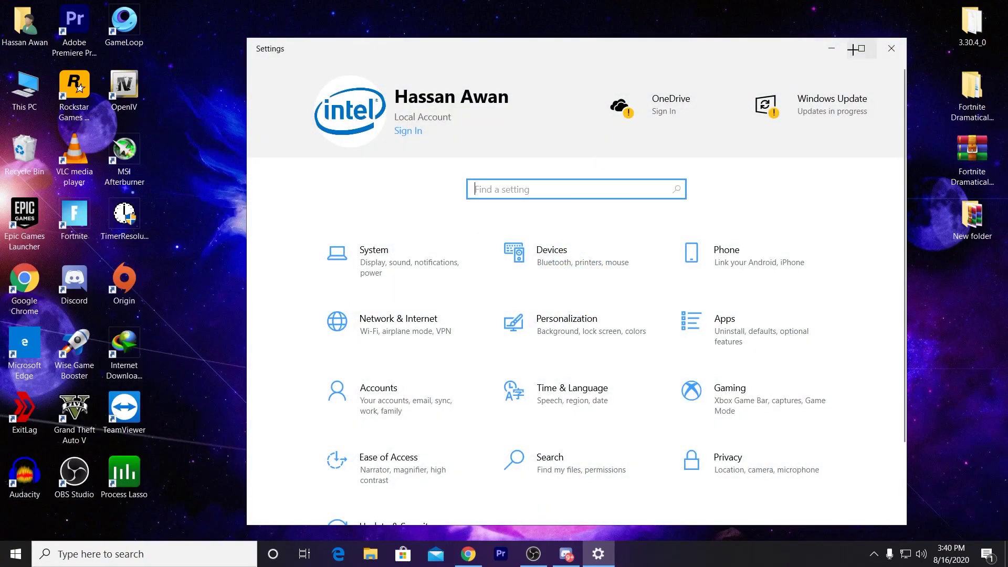
left_click(862, 48)
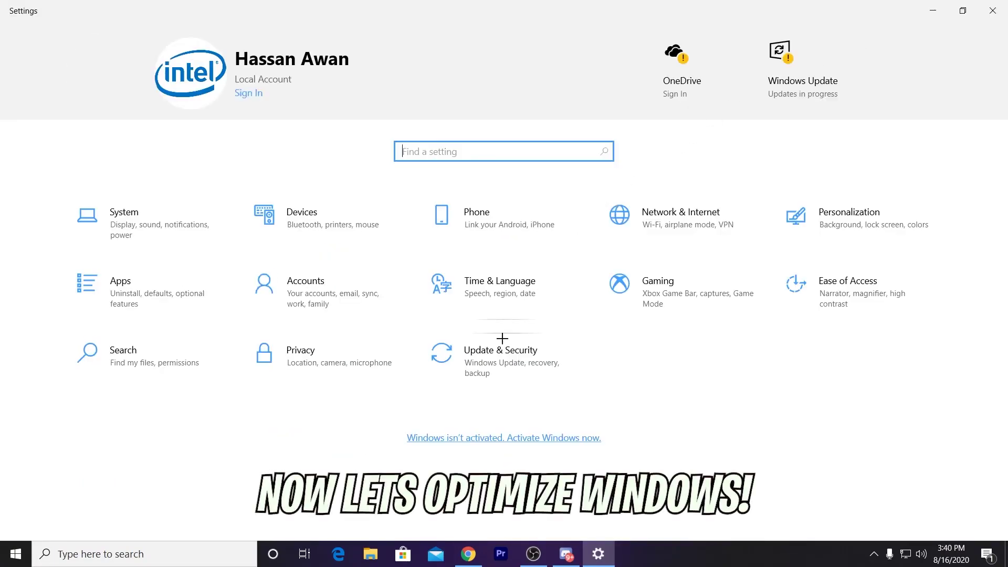
left_click(486, 361)
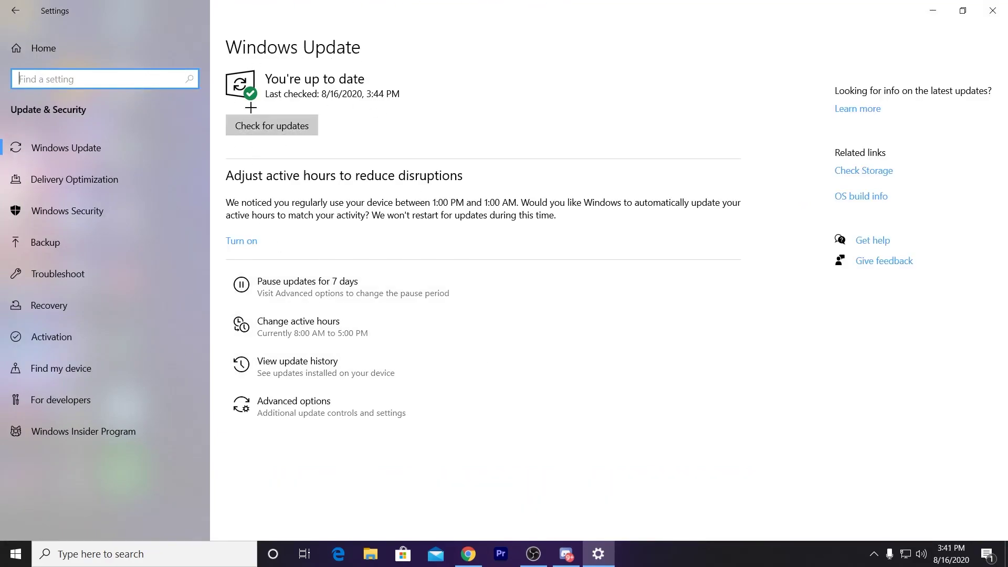
left_click(84, 180)
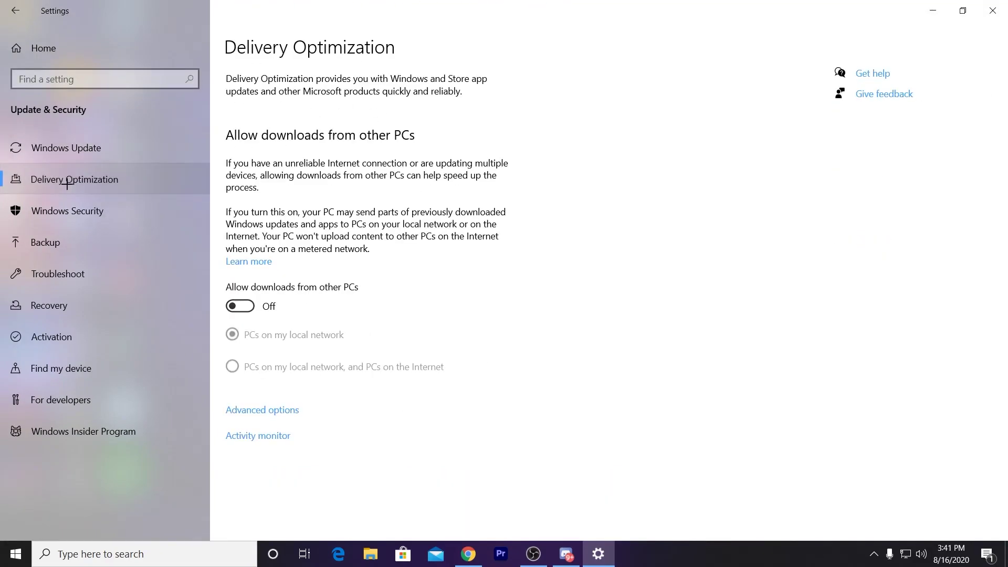
left_click(237, 307)
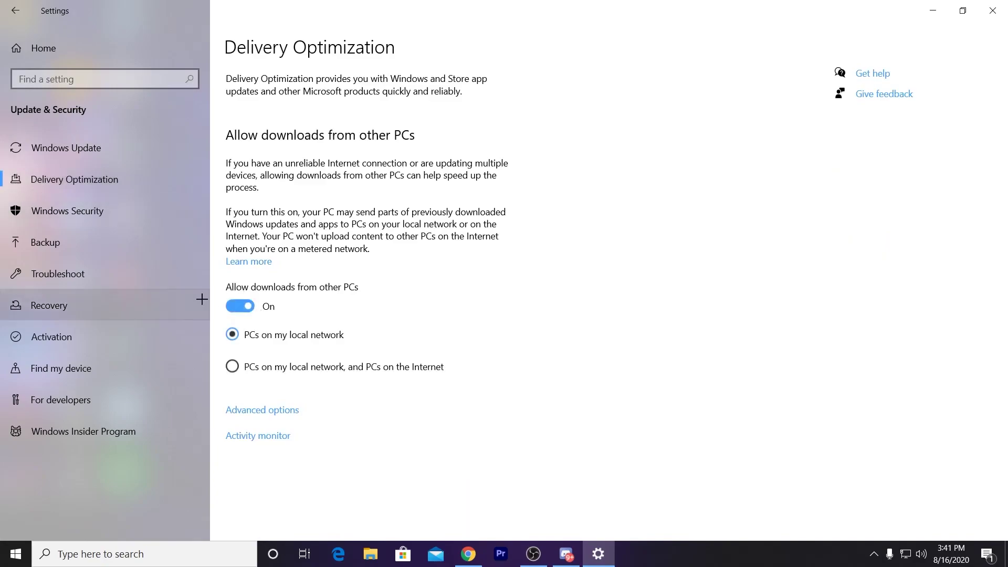
left_click(237, 304)
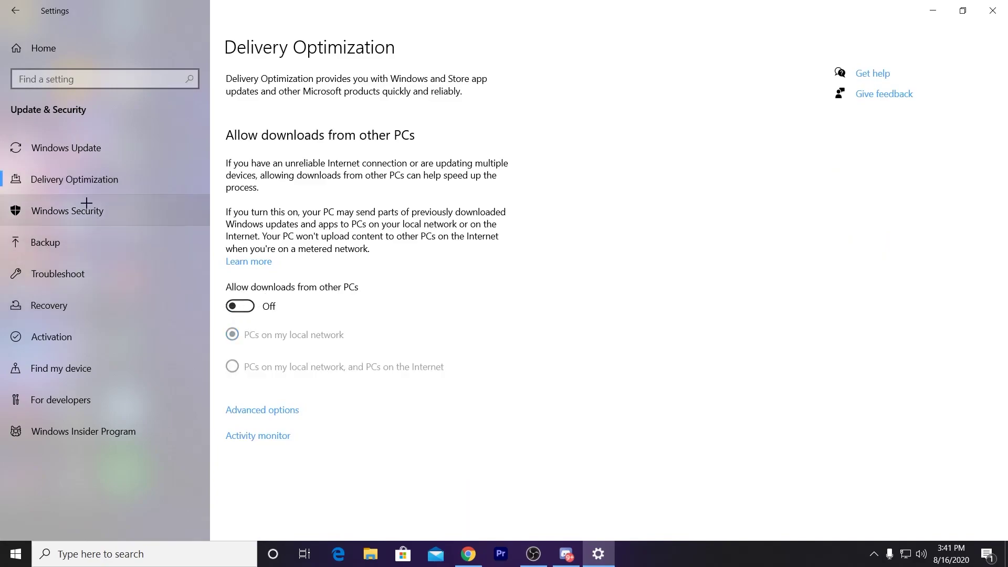
Step: In the Gaming settings, disable opening Xbox Game Bar with the controller button
left_click(36, 52)
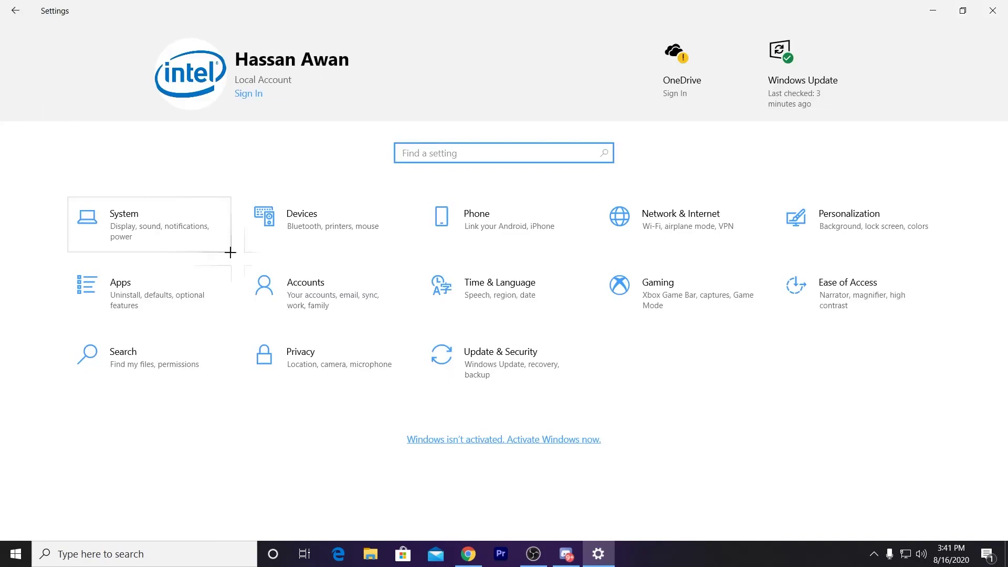
left_click(675, 286)
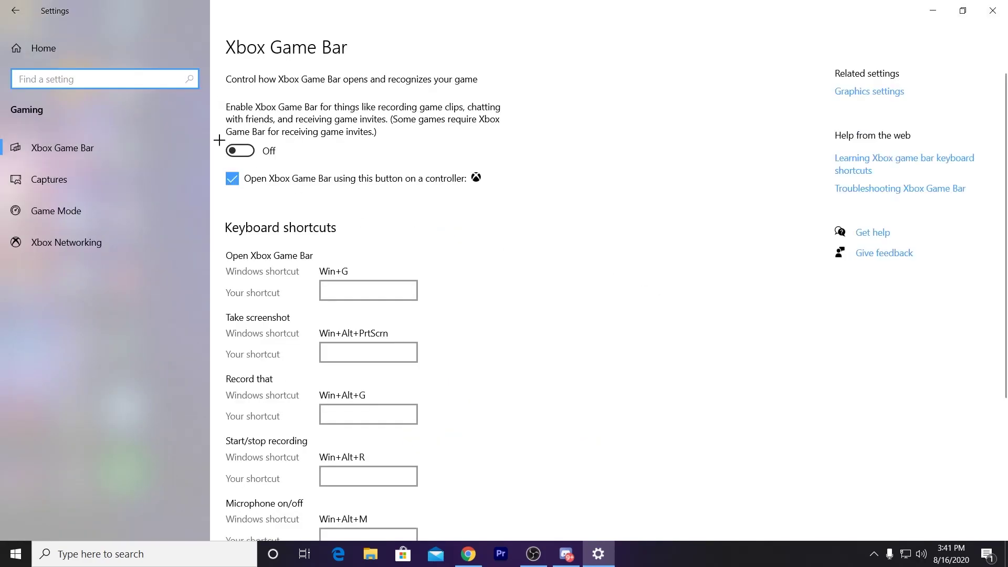
left_click(230, 176)
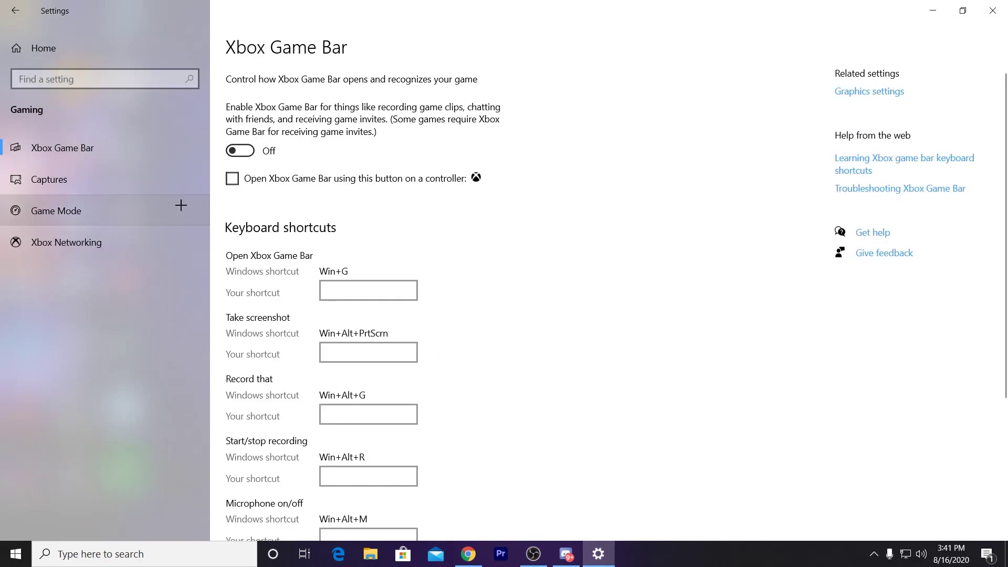
Step: View the Captures settings and make sure Game Mode is set to Off
left_click(80, 183)
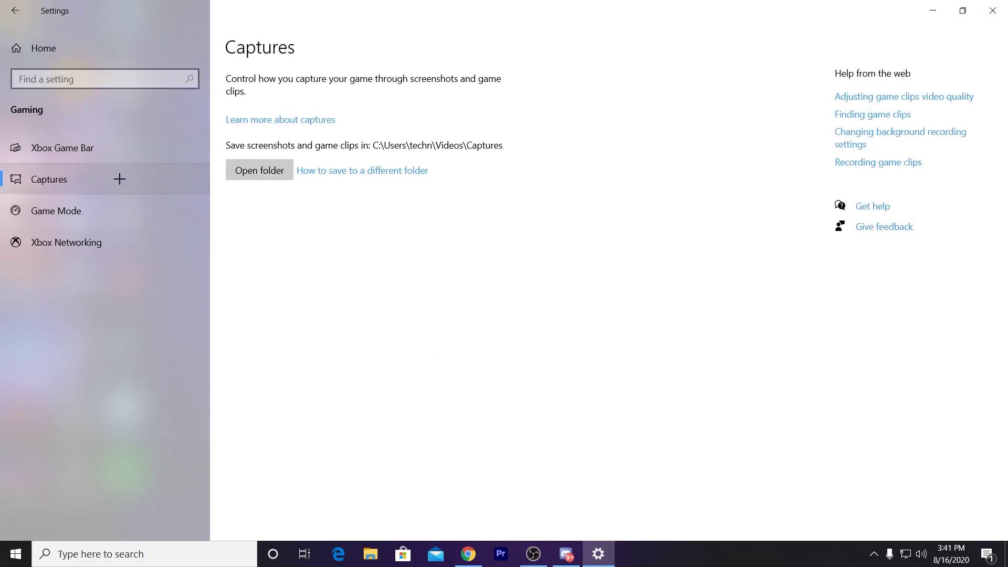
left_click(67, 212)
left_click(235, 127)
left_click(235, 127)
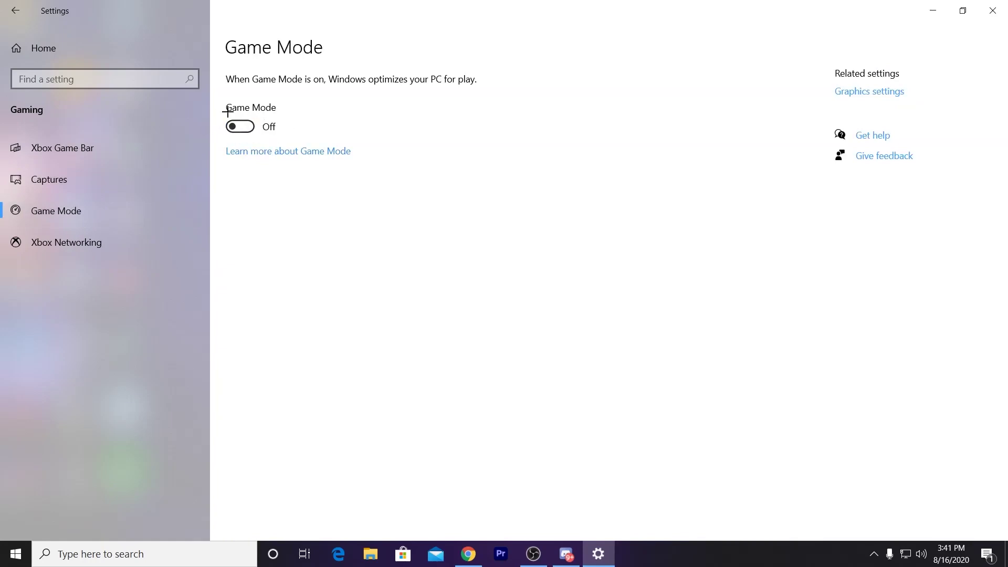
Step: Set Let apps run in the background to Off in the Privacy settings, and close Settings
left_click(39, 51)
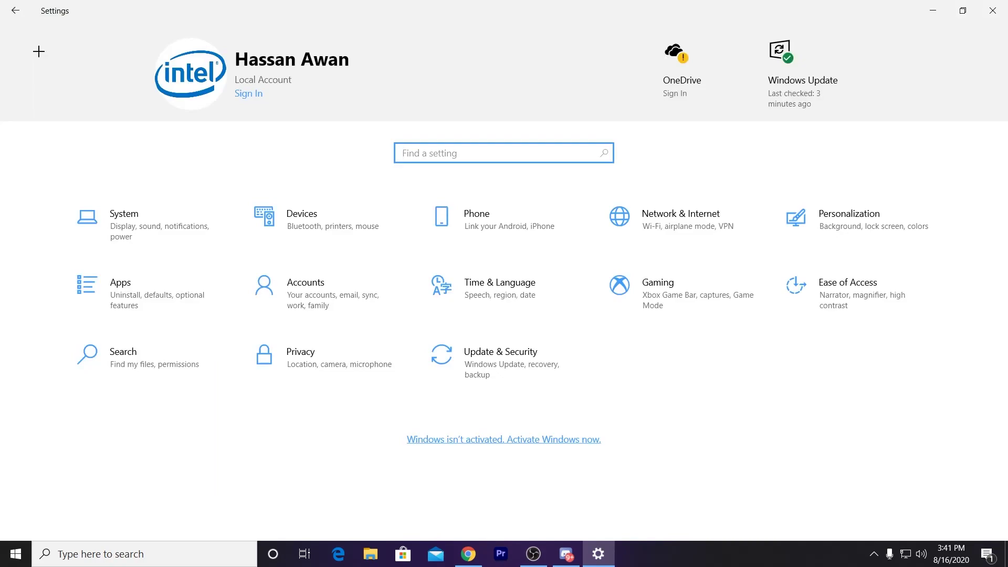
left_click(298, 361)
scroll(102, 321, "down", 5)
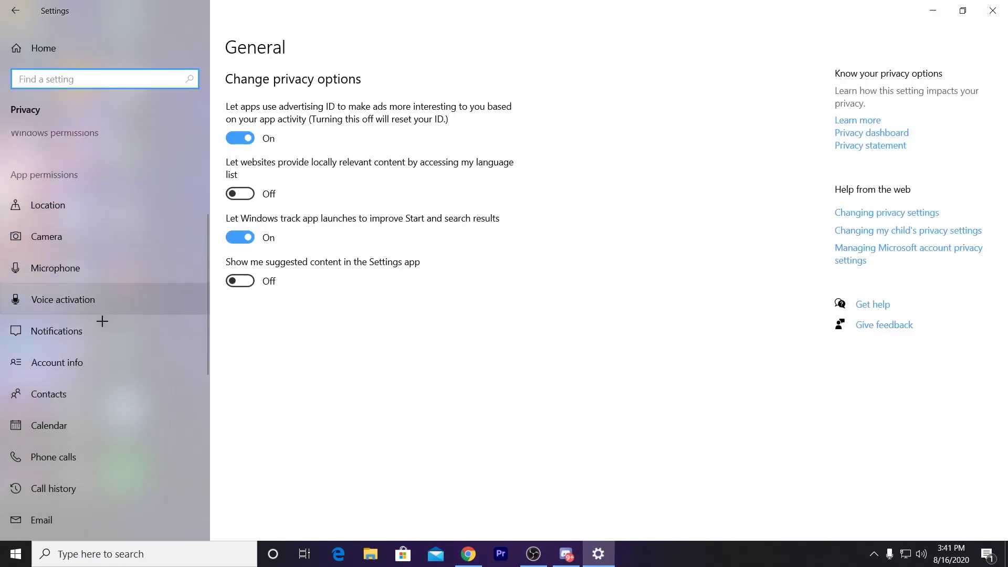
scroll(102, 322, "down", 3)
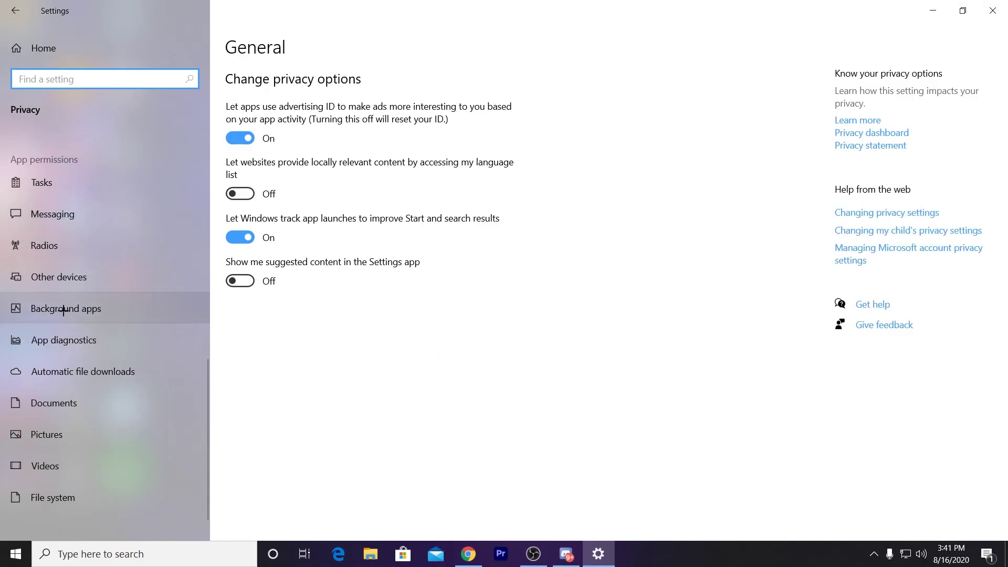
left_click(63, 308)
left_click(240, 126)
left_click(240, 125)
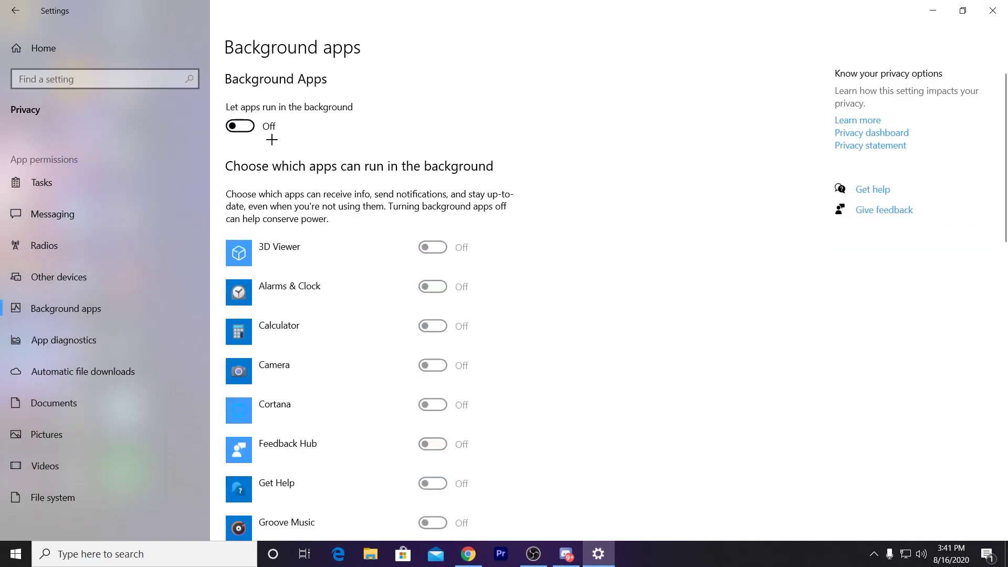
left_click(992, 11)
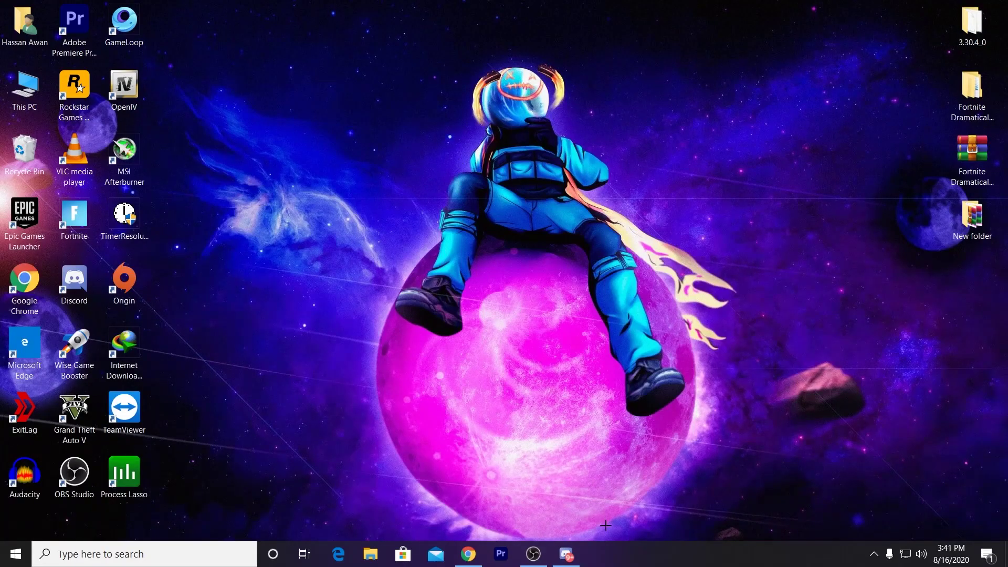
Step: Open Task Manager's list of startup apps and disable Origin at startup
right_click(610, 551)
left_click(642, 483)
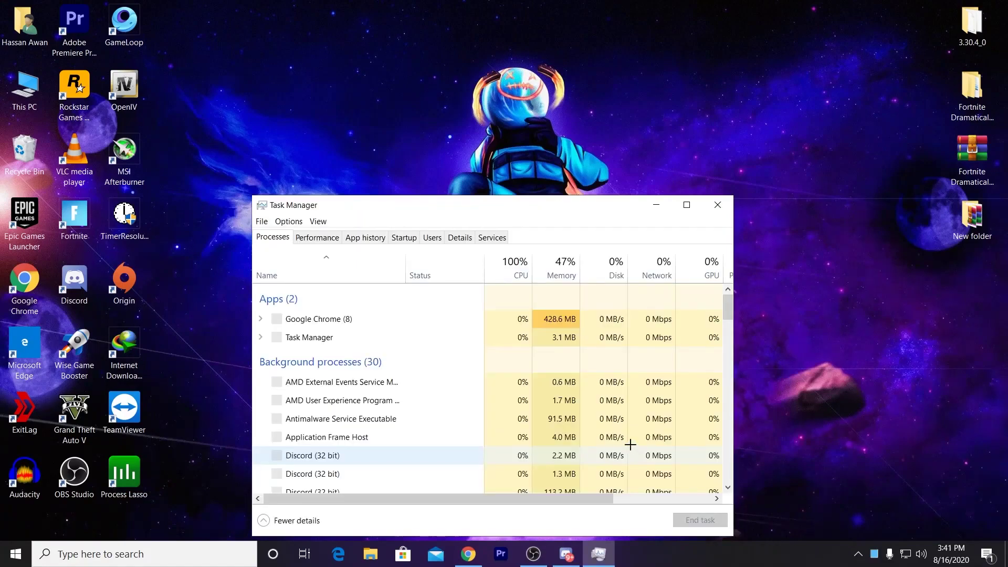
left_click_drag(411, 203, 404, 96)
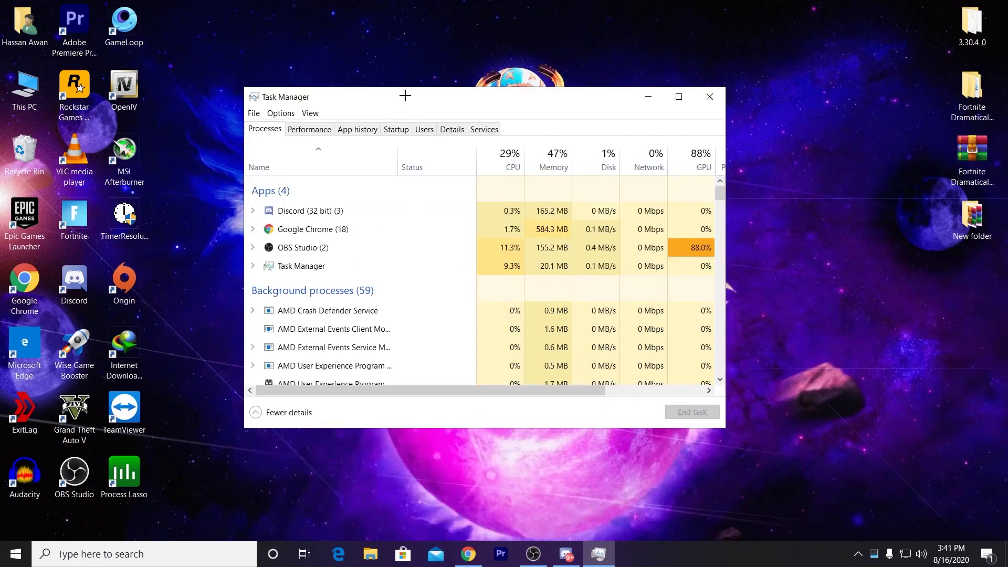
left_click(397, 130)
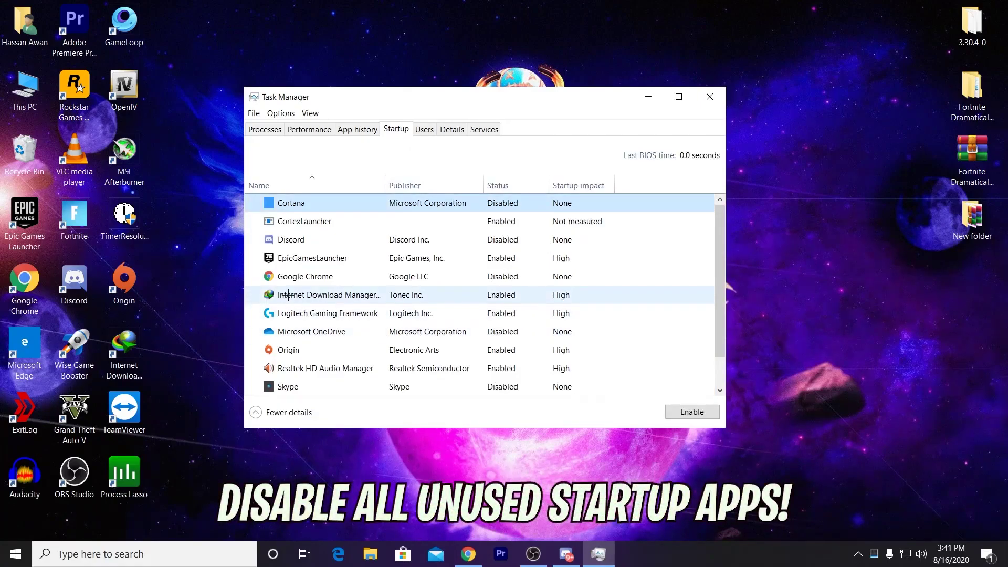
scroll(315, 341, "down", 1)
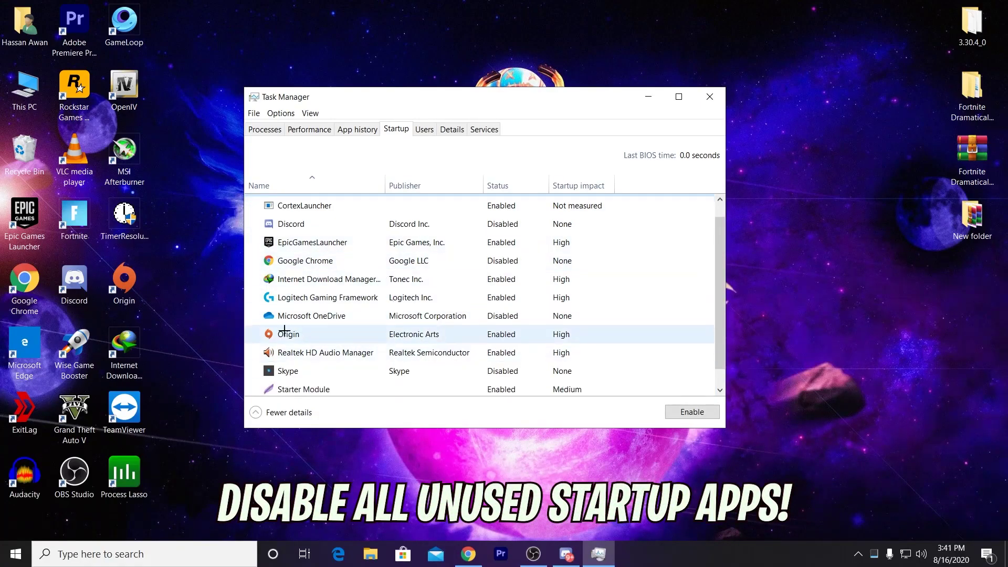
right_click(284, 332)
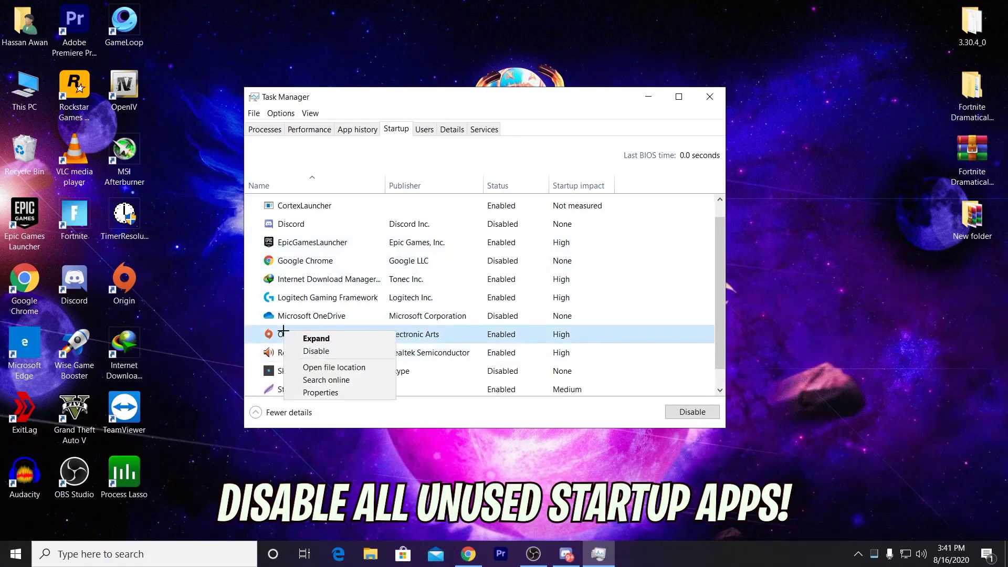
left_click(318, 351)
Step: Disable CortexLauncher at startup and close Task Manager
scroll(392, 351, "down", 1)
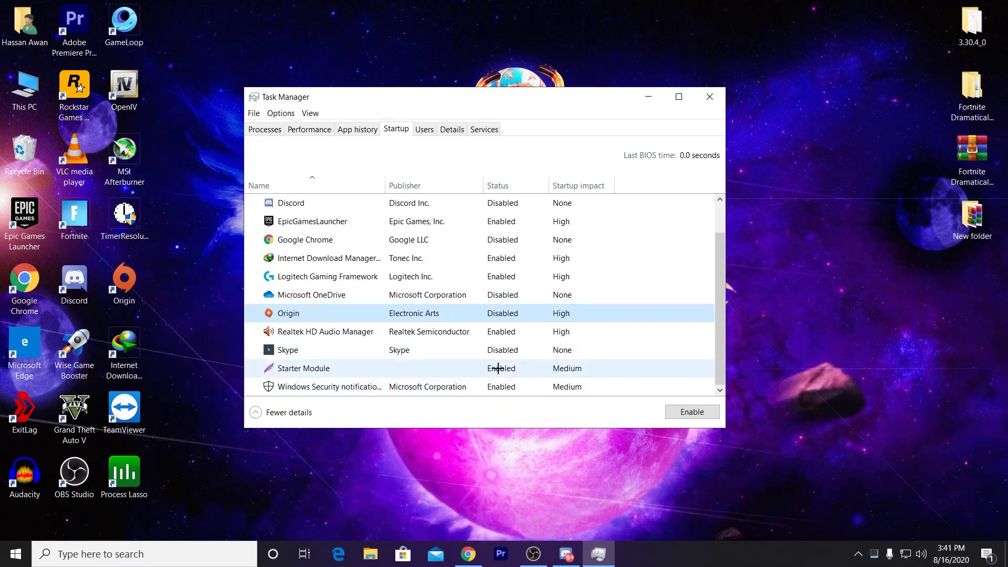
scroll(469, 258, "up", 2)
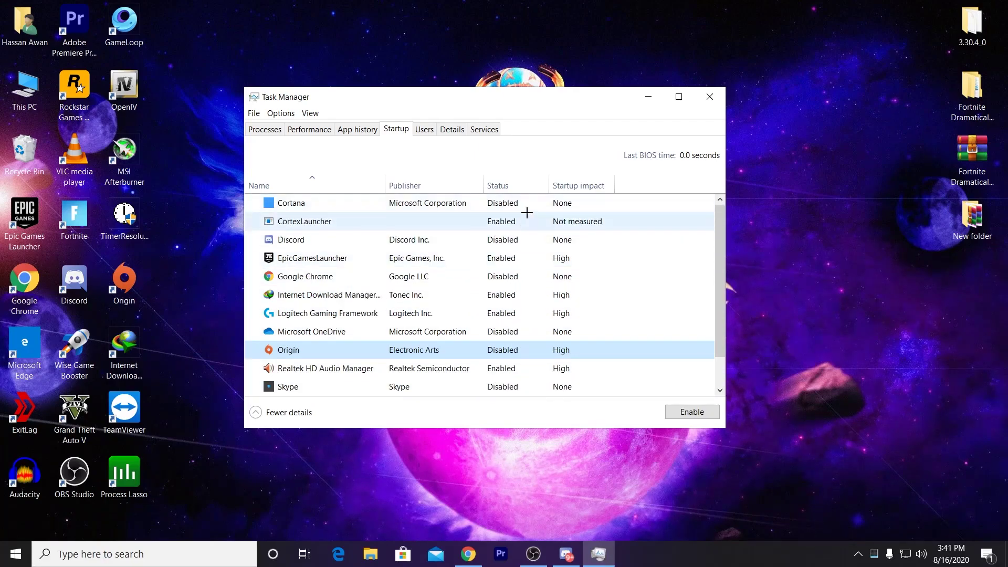
right_click(320, 222)
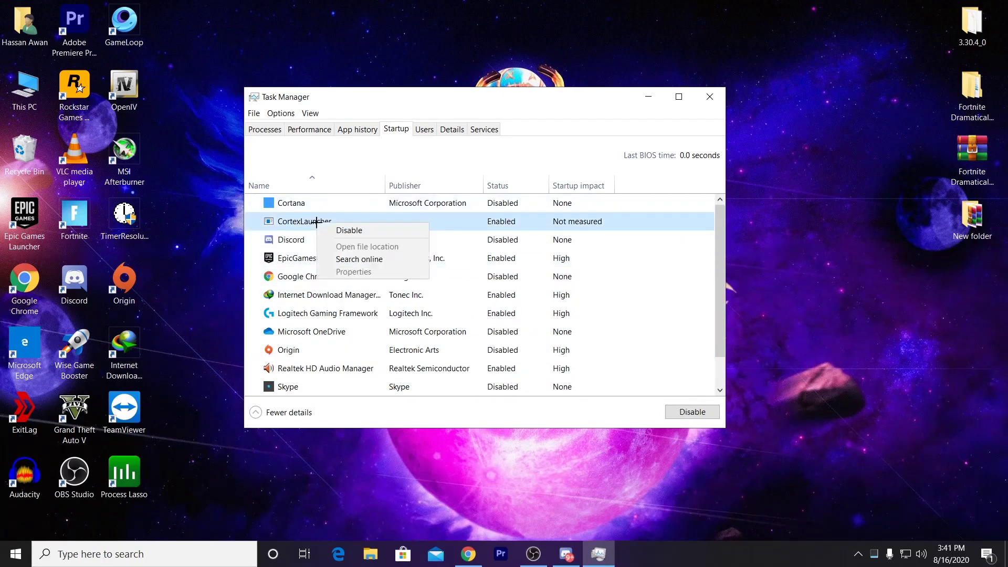
left_click(344, 230)
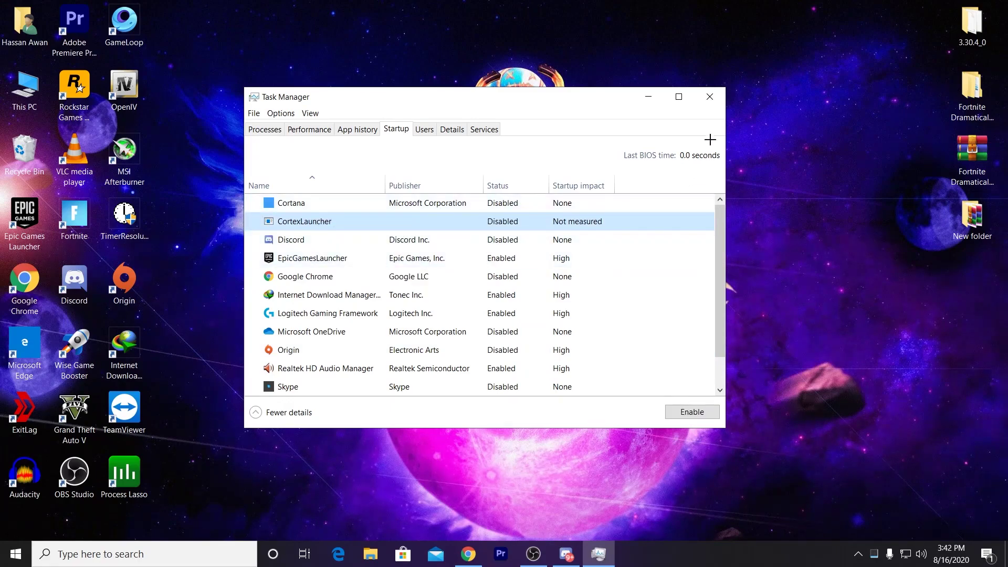
left_click(709, 98)
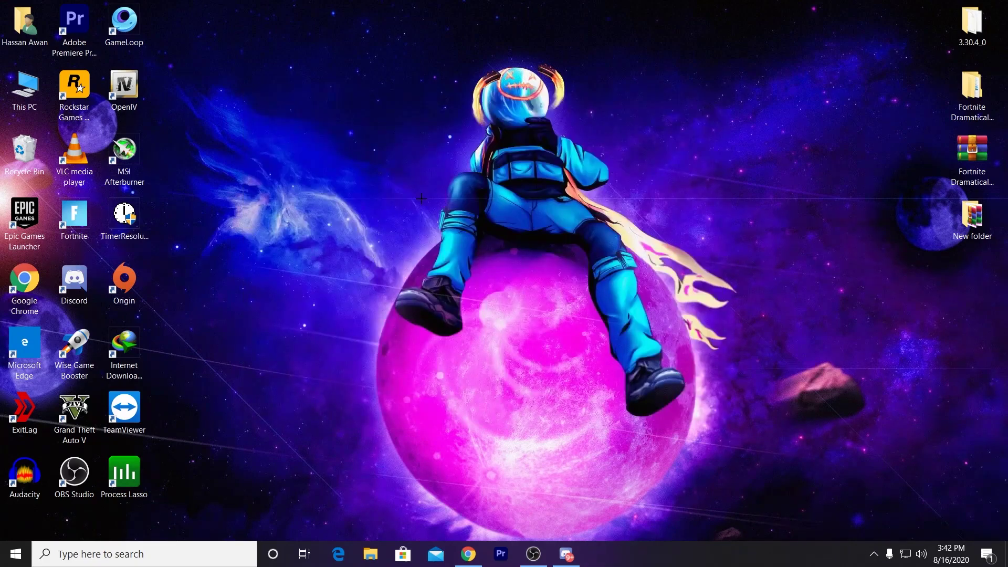